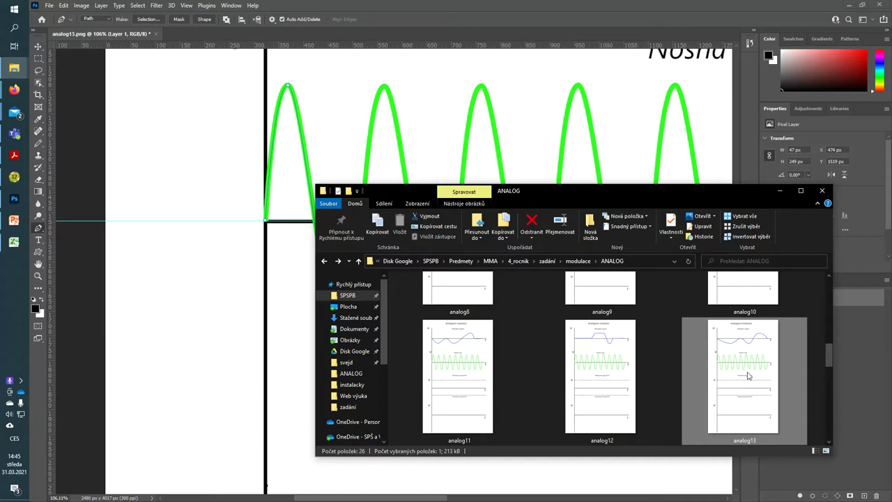
- Close analog13.png without saving and reopen it by dragging it from the ANALOG folder
click(156, 33)
click(457, 190)
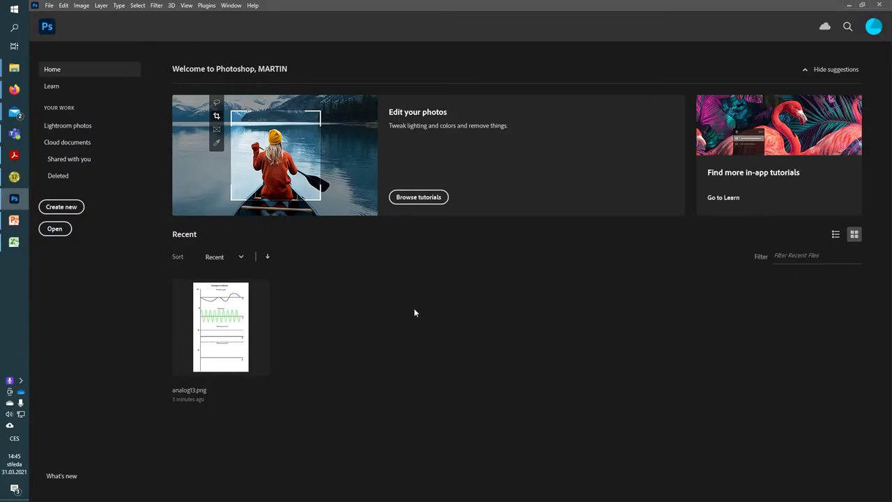
key(alt+Tab)
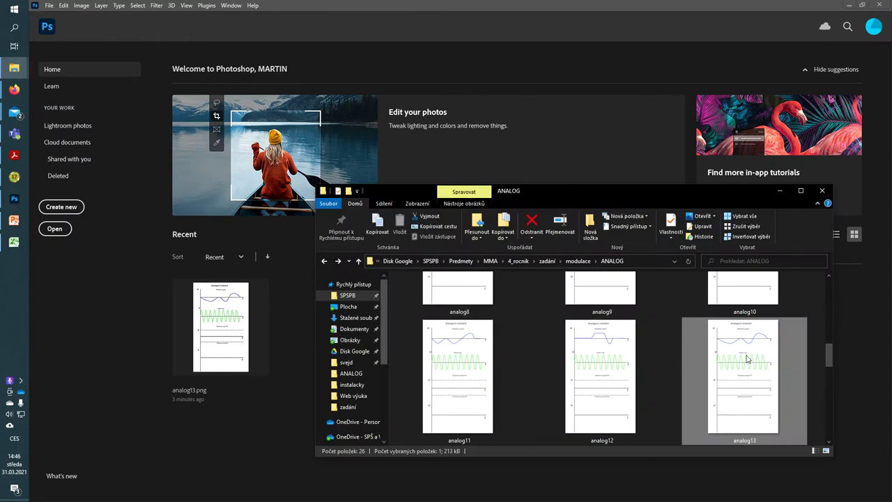
mouse_move(743, 377)
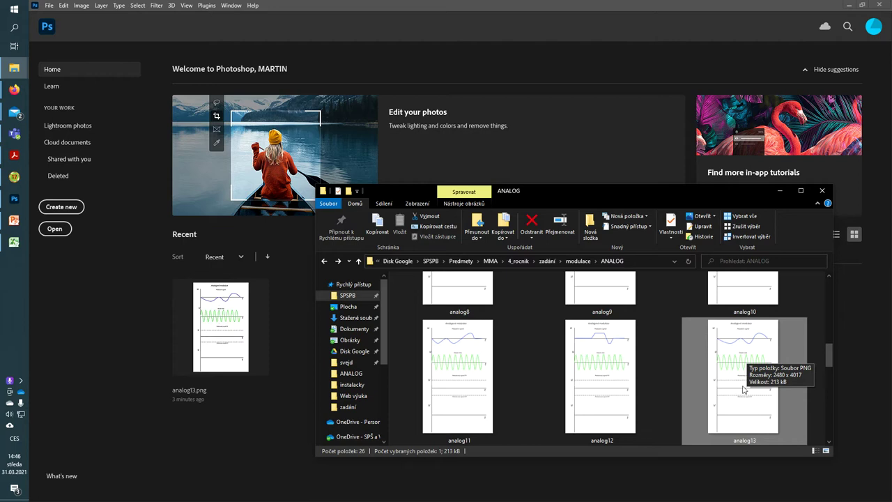
drag(743, 389, 362, 110)
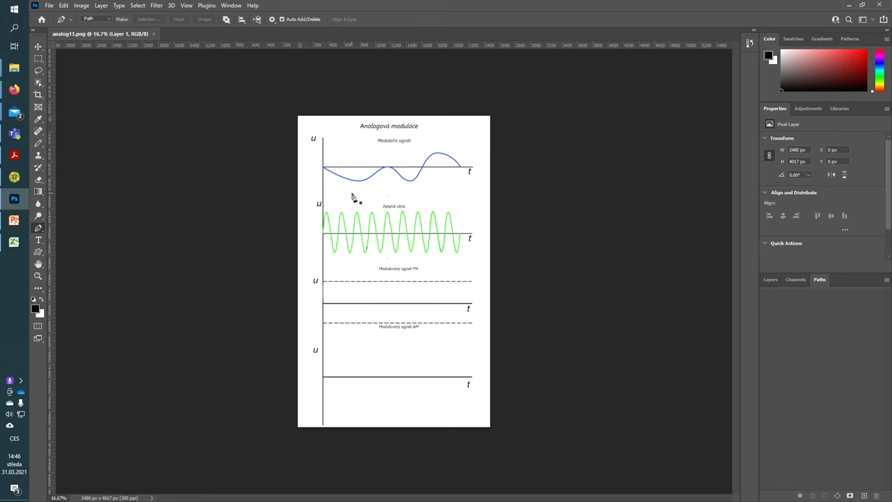
scroll(394, 256, up, 1)
scroll(394, 257, up, 2)
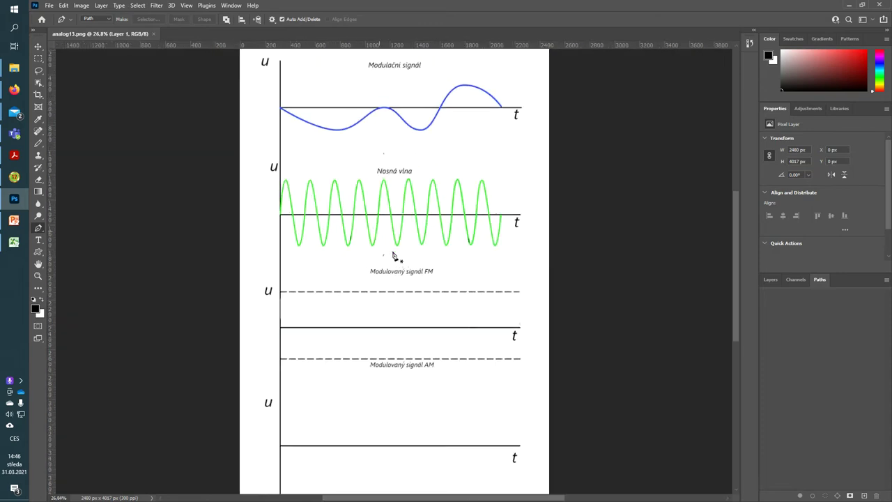
scroll(394, 257, up, 2)
scroll(394, 256, up, 1)
scroll(394, 258, up, 2)
scroll(395, 269, up, 2)
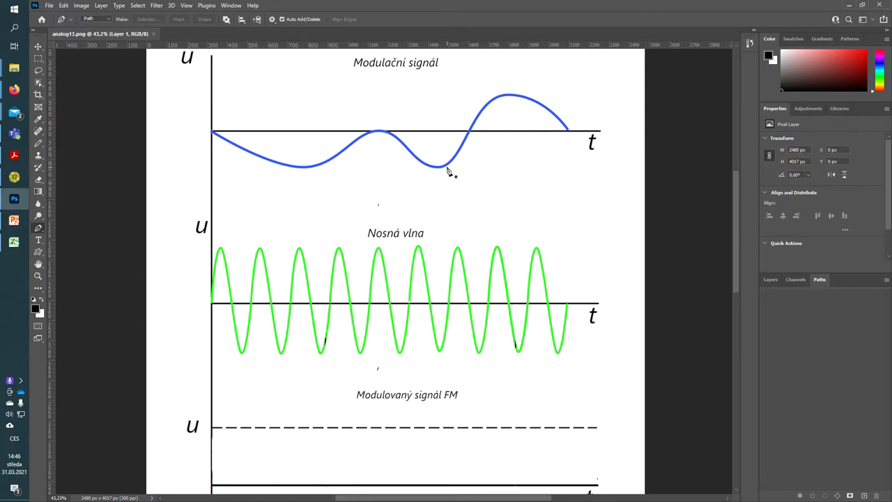
scroll(243, 257, down, 1)
scroll(214, 248, down, 1)
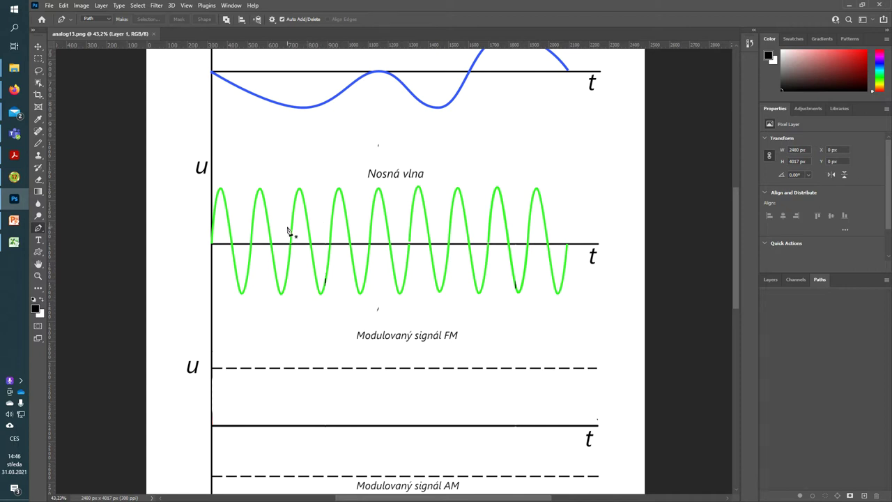
scroll(412, 304, up, 1)
scroll(418, 312, up, 1)
scroll(424, 318, up, 1)
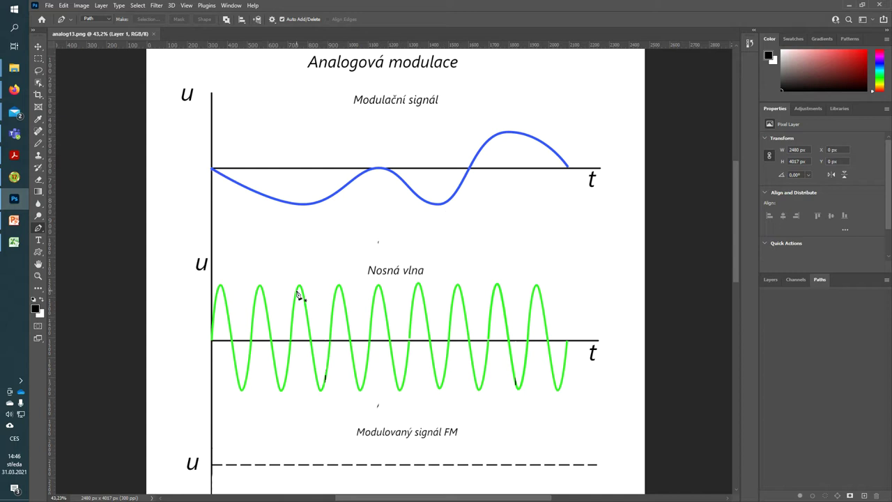
scroll(298, 294, down, 1)
scroll(299, 294, down, 1)
scroll(299, 294, down, 1)
scroll(349, 314, up, 1)
scroll(358, 315, up, 1)
scroll(357, 314, up, 1)
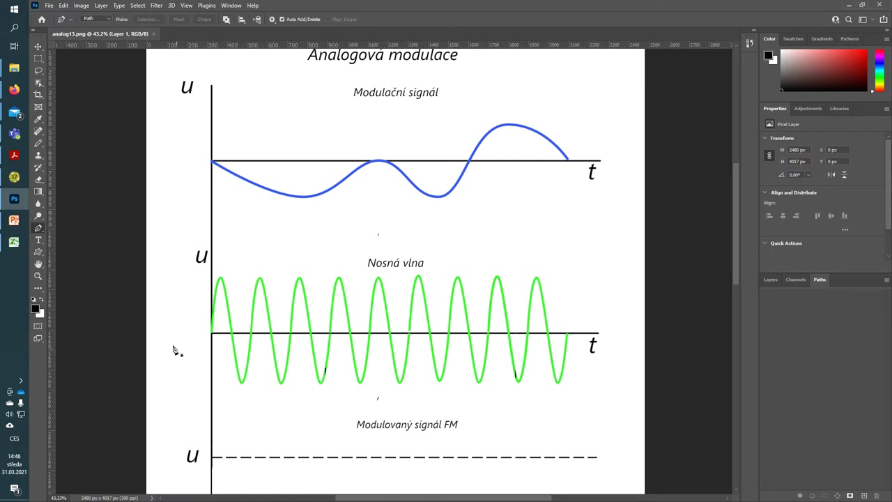
scroll(261, 339, up, 5)
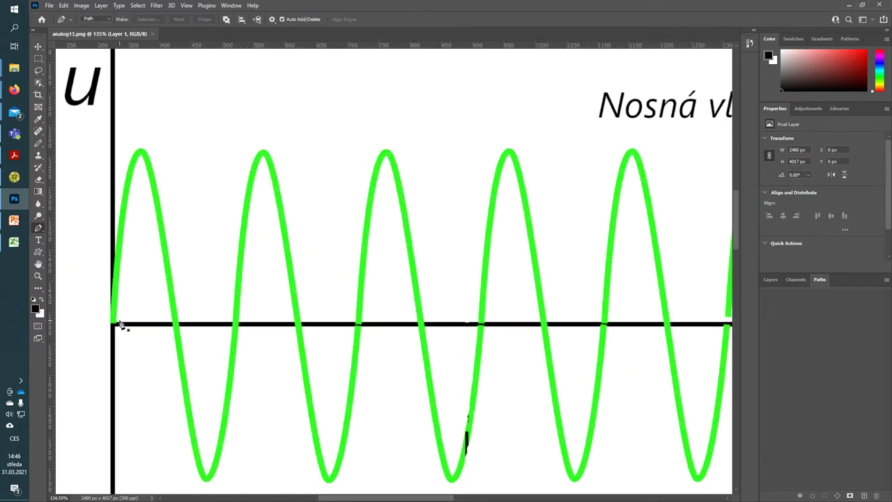
- Pen-trace the carrier wave's first peak and trough, and add a horizontal guide on the axis
click(115, 325)
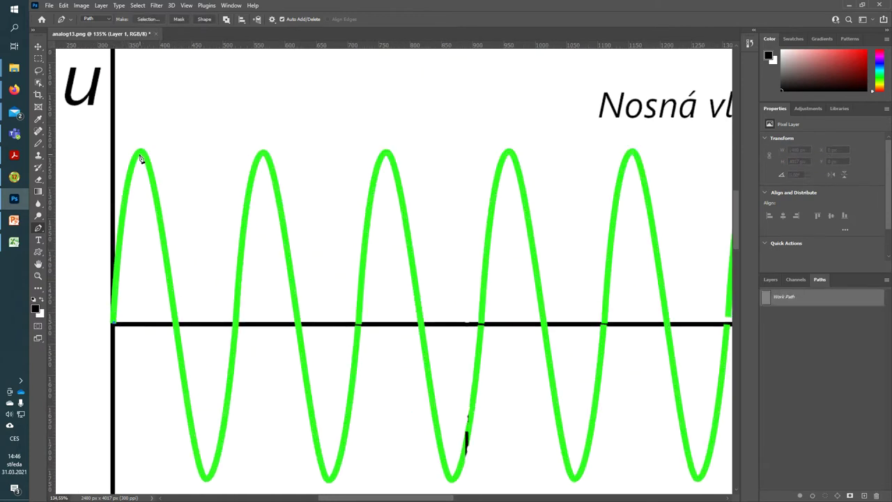
drag(140, 151, 159, 155)
scroll(219, 394, down, 1)
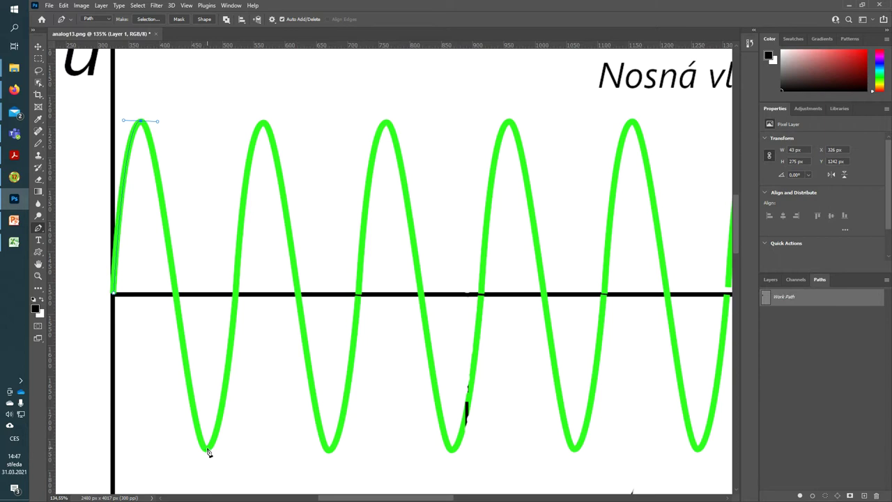
drag(206, 449, 228, 450)
drag(307, 45, 303, 293)
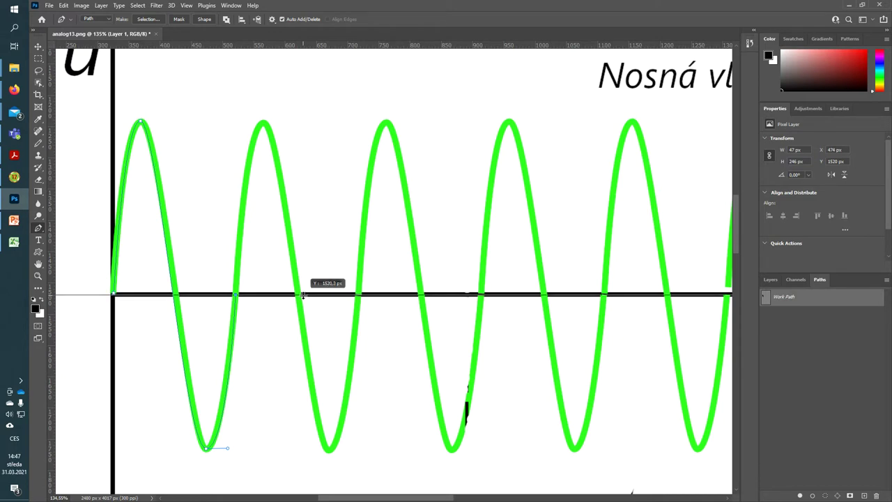
drag(303, 293, 303, 293)
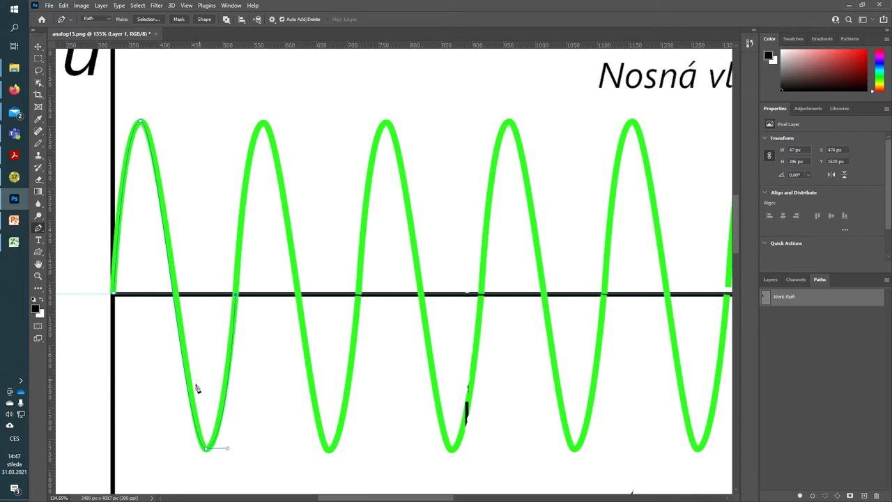
- Reshape the peak and trough curves by adjusting their anchor handles to fit the wave
click(141, 123)
drag(143, 123, 160, 123)
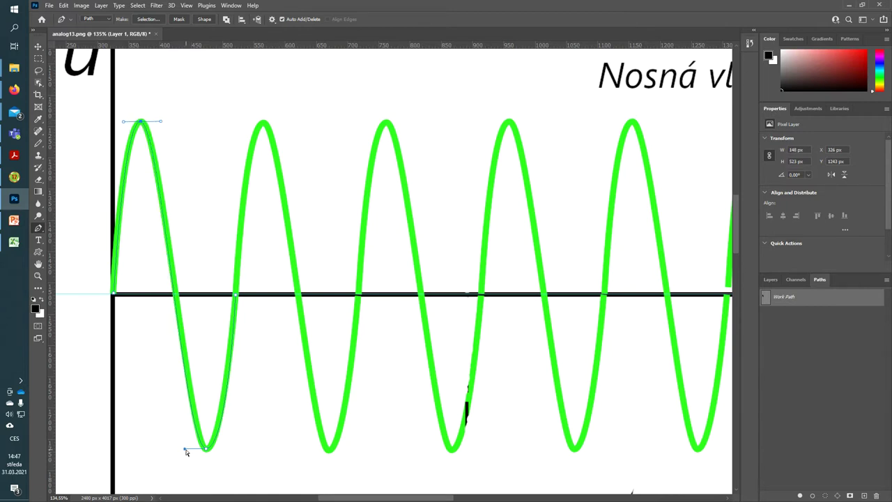
drag(185, 452, 188, 451)
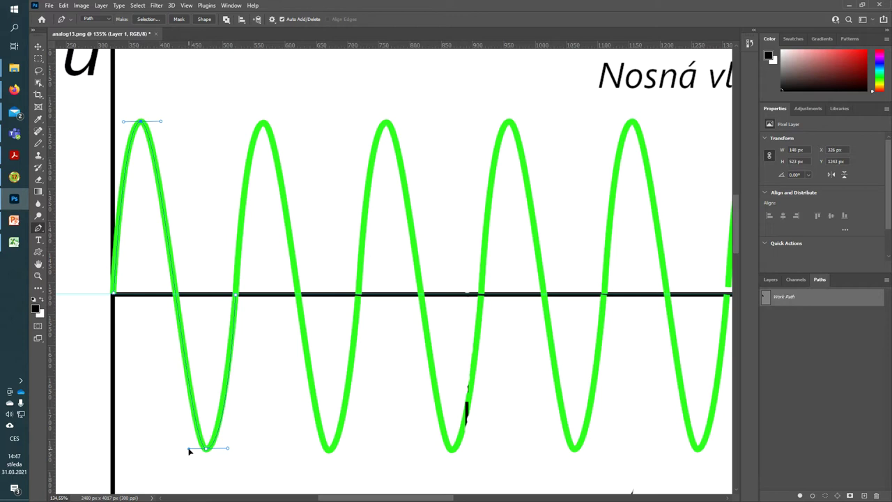
drag(227, 449, 224, 449)
drag(208, 450, 207, 452)
key(a)
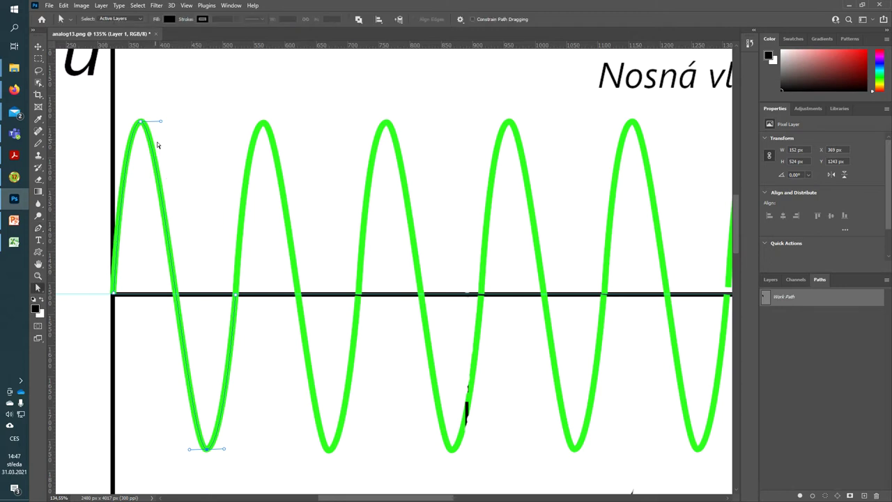
- Browse the Edit Toolbar list from the Path Selection tool and cancel without changes
right_click(39, 290)
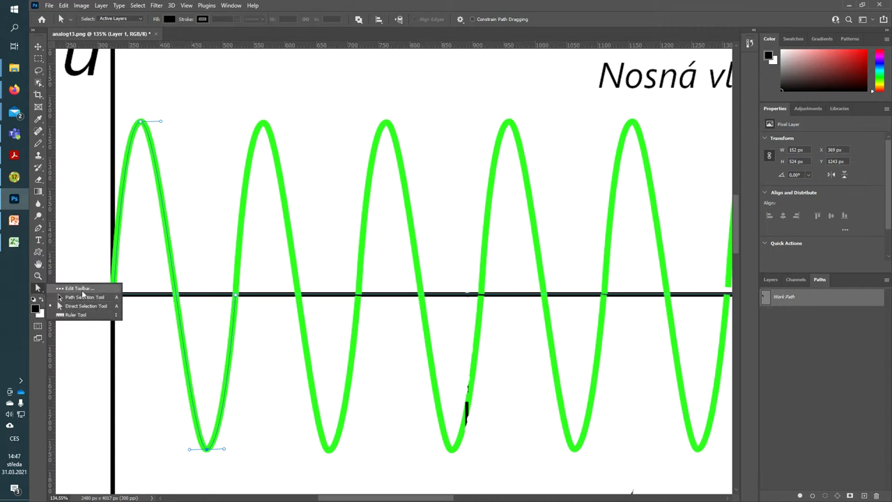
click(82, 290)
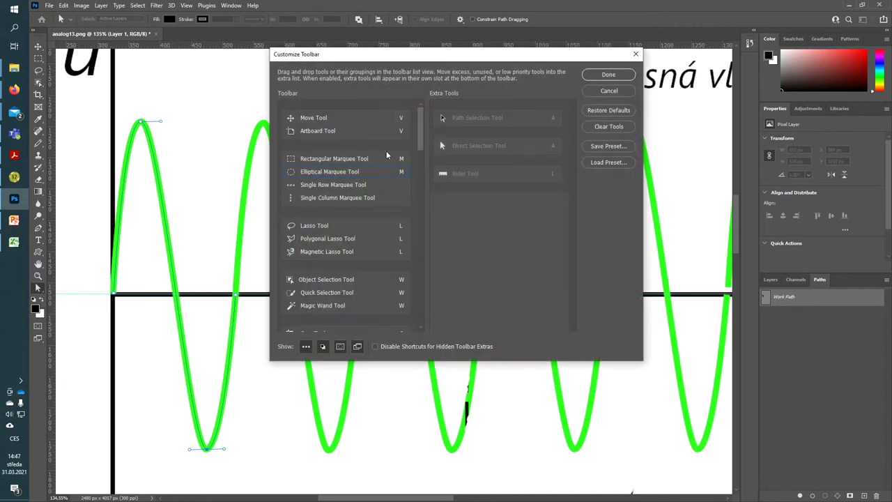
drag(422, 139, 418, 319)
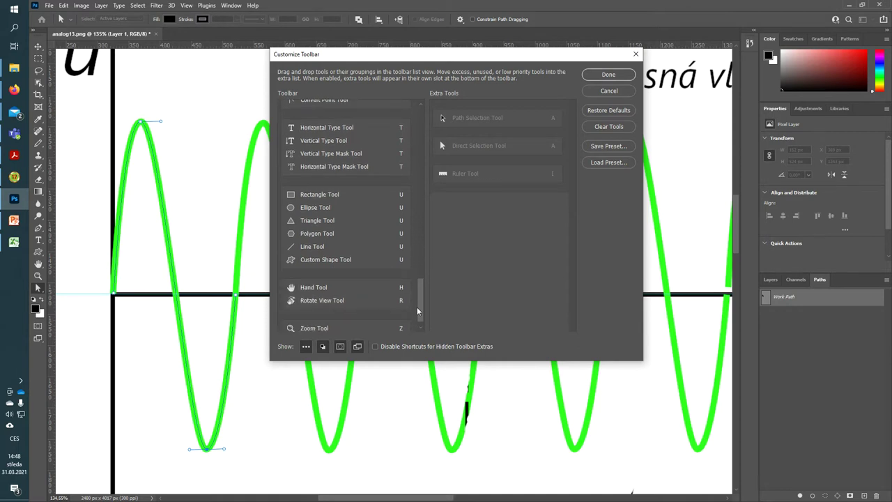
drag(418, 319, 420, 230)
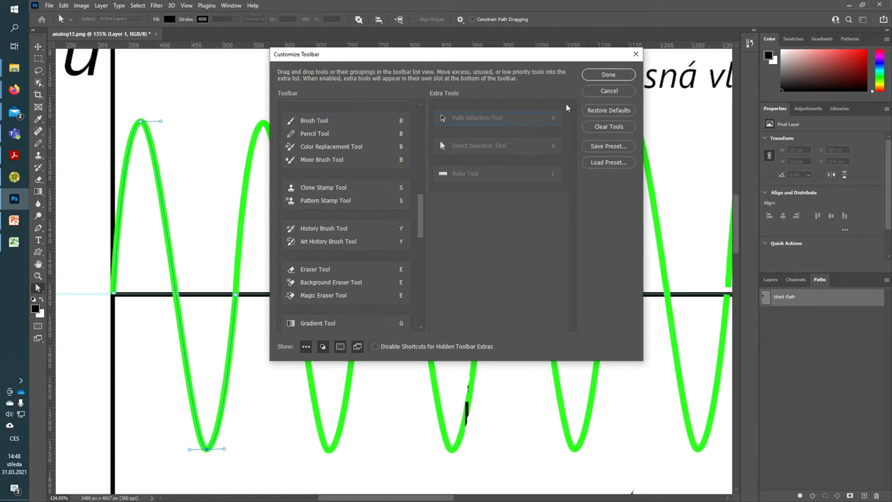
click(609, 91)
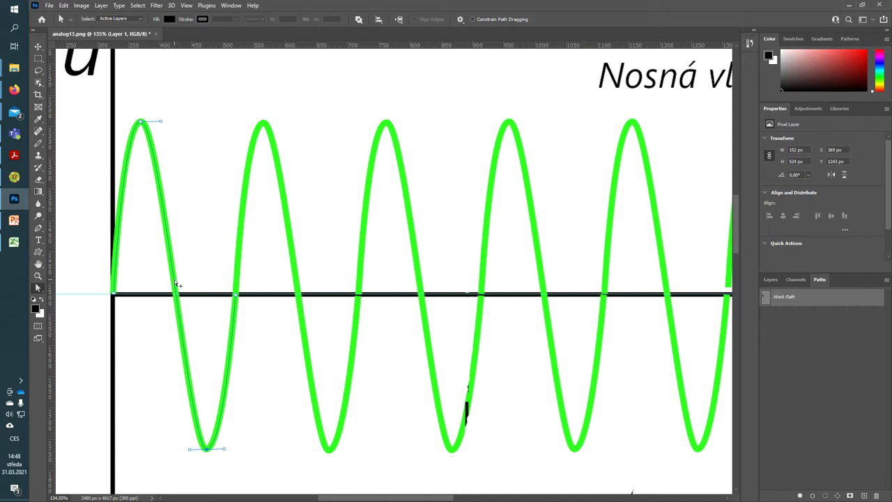
- Move the traced wave segment one cycle right along the axis, keeping it level
drag(176, 283, 296, 283)
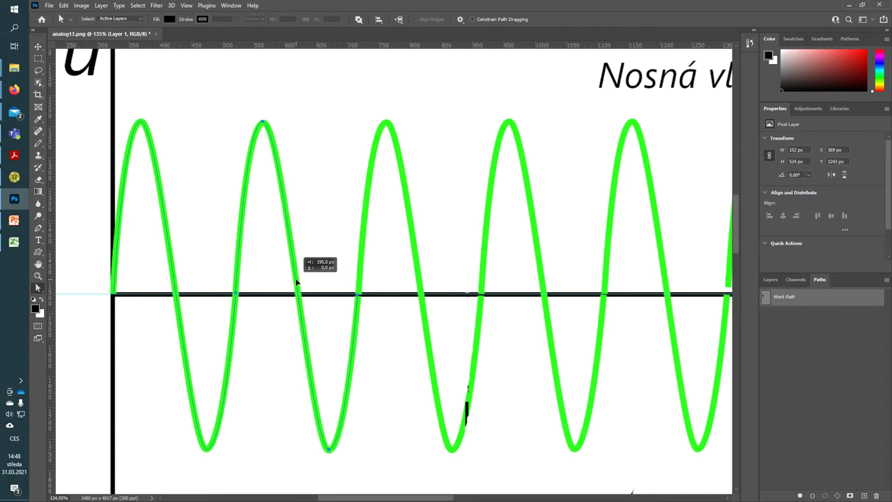
drag(296, 283, 297, 282)
scroll(230, 303, up, 2)
scroll(237, 298, up, 5)
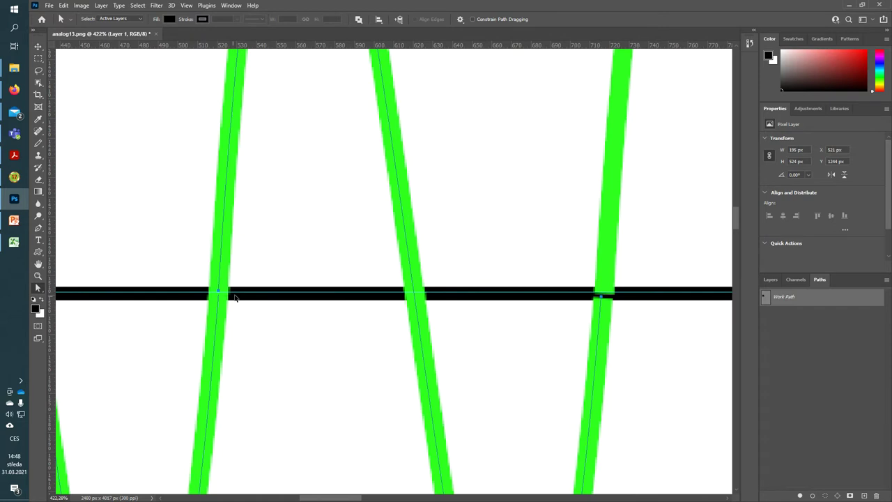
scroll(216, 301, up, 2)
scroll(216, 302, up, 2)
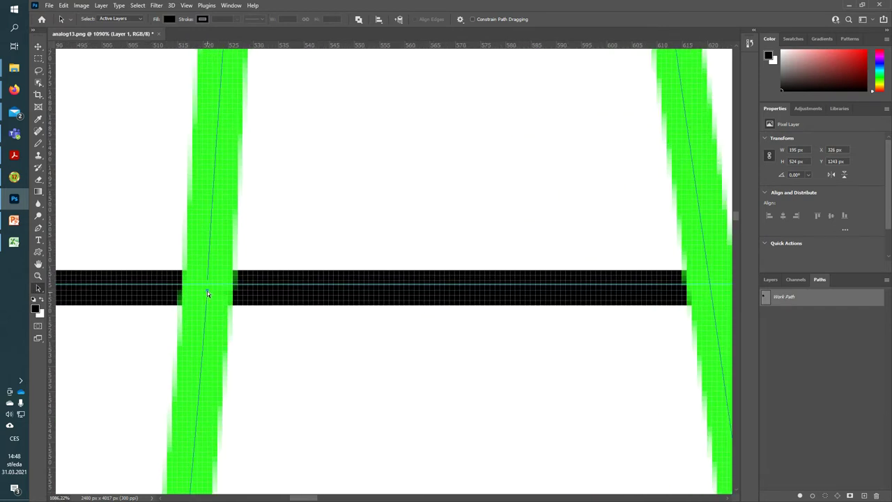
- Nudge the segment's axis-crossing anchor onto the axis guide with Direct Selection
key(shift+a)
click(207, 283)
scroll(251, 326, down, 3)
scroll(423, 321, down, 2)
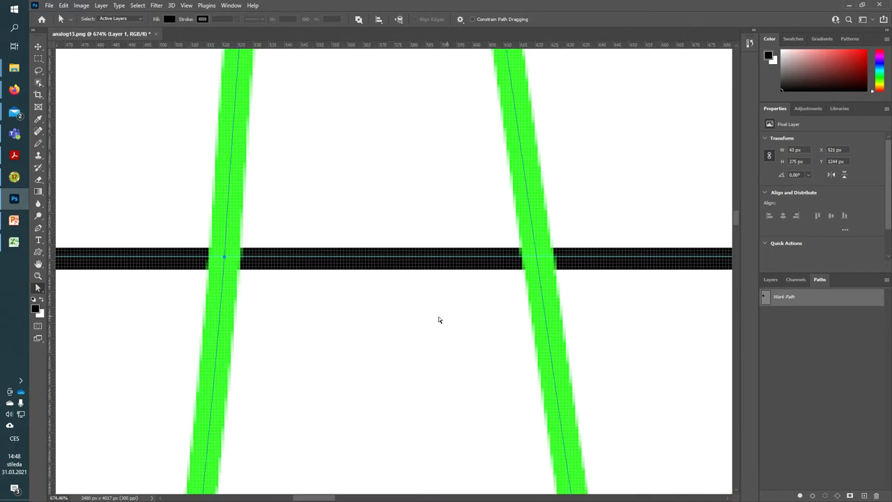
drag(586, 311, 96, 313)
mouse_move(438, 307)
mouse_down()
mouse_move(201, 302)
mouse_move(291, 309)
mouse_up()
drag(223, 267, 227, 272)
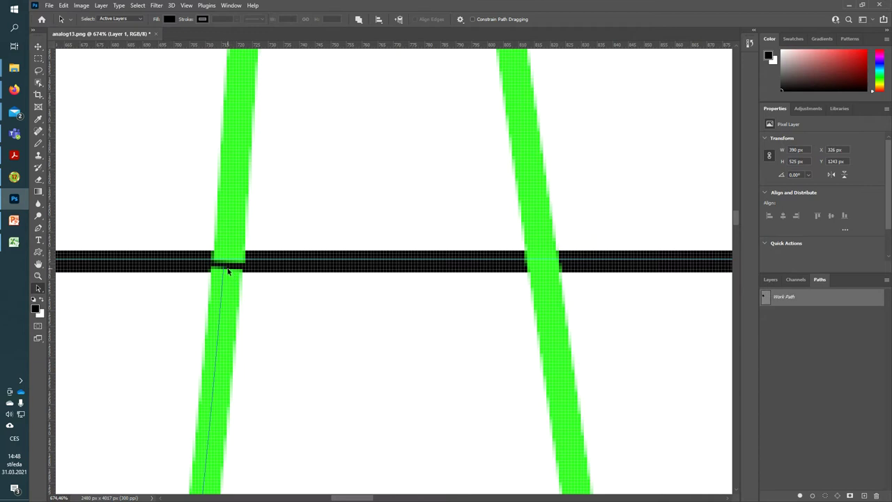
scroll(227, 272, up, 2)
scroll(229, 286, up, 3)
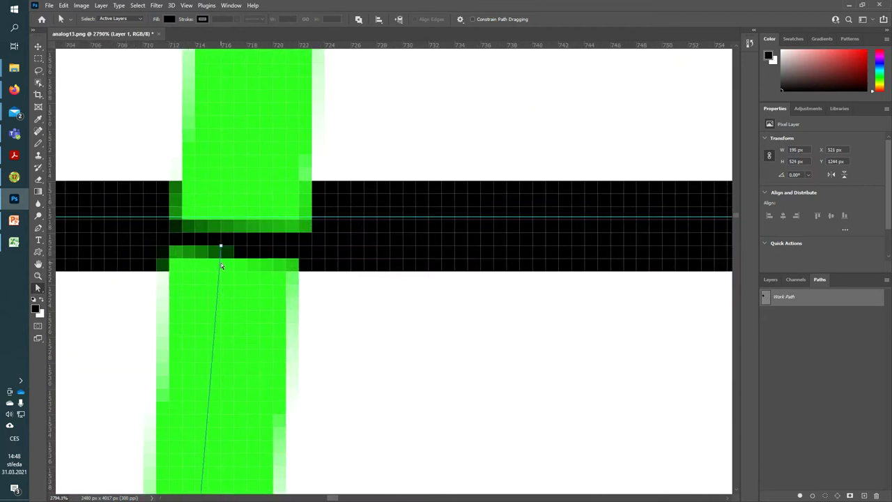
drag(221, 245, 220, 221)
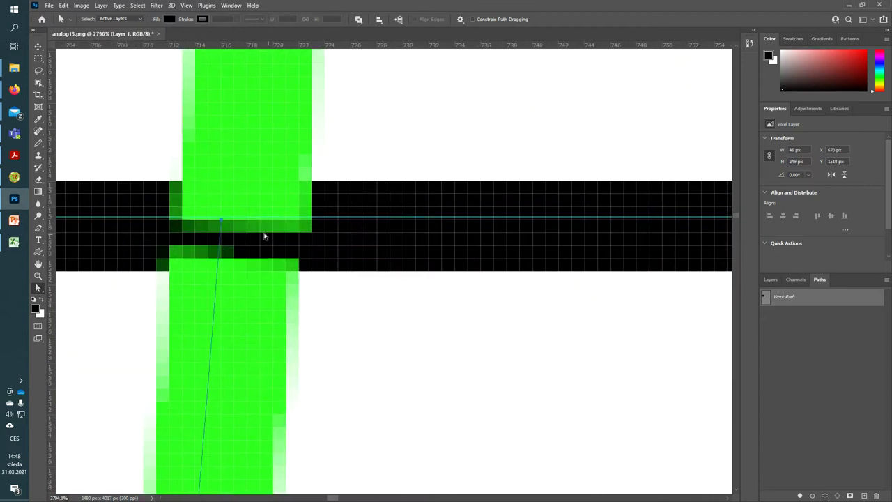
click(767, 282)
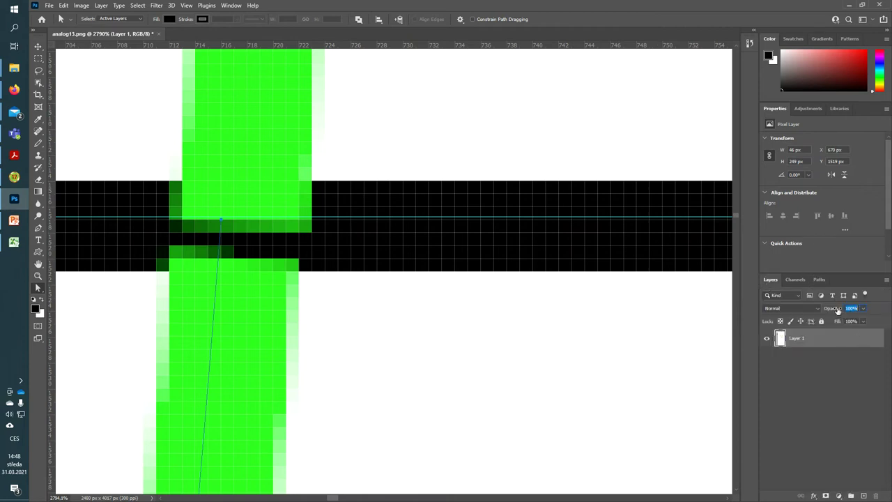
- Lower Layer 1's opacity to 41% and select the traced path at its axis start
text(0)
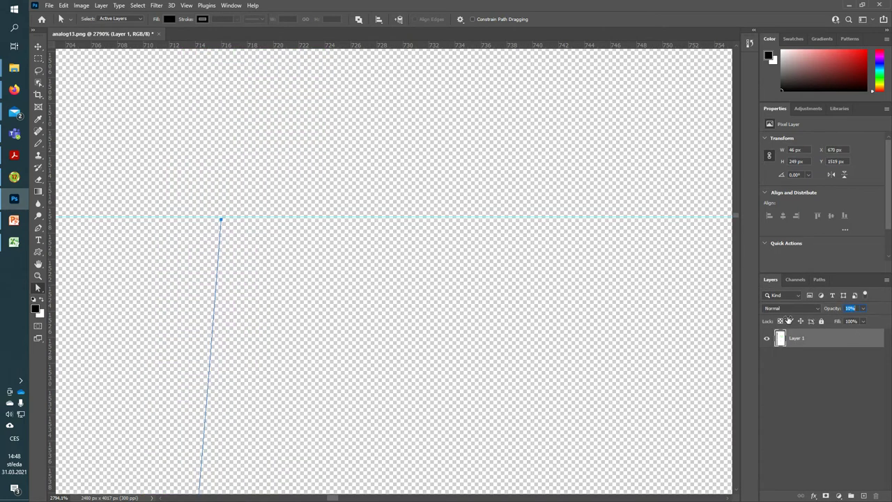
text(40)
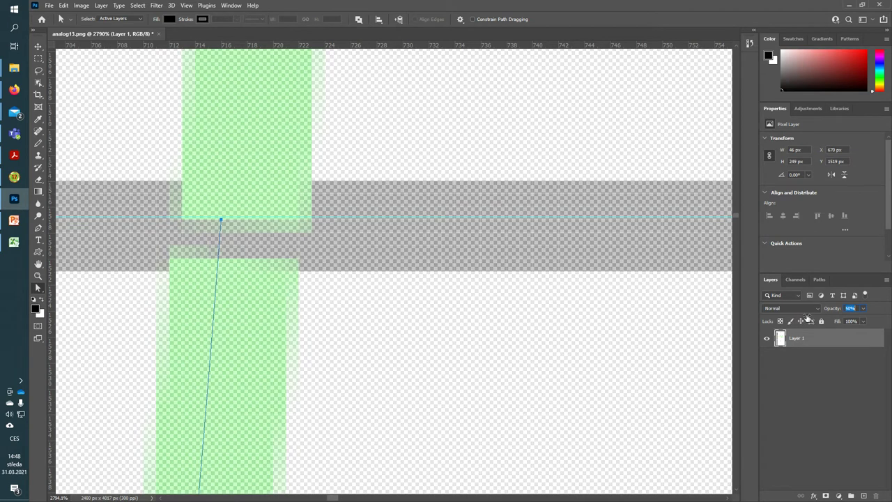
key(Down)
click(221, 218)
scroll(225, 217, up, 3)
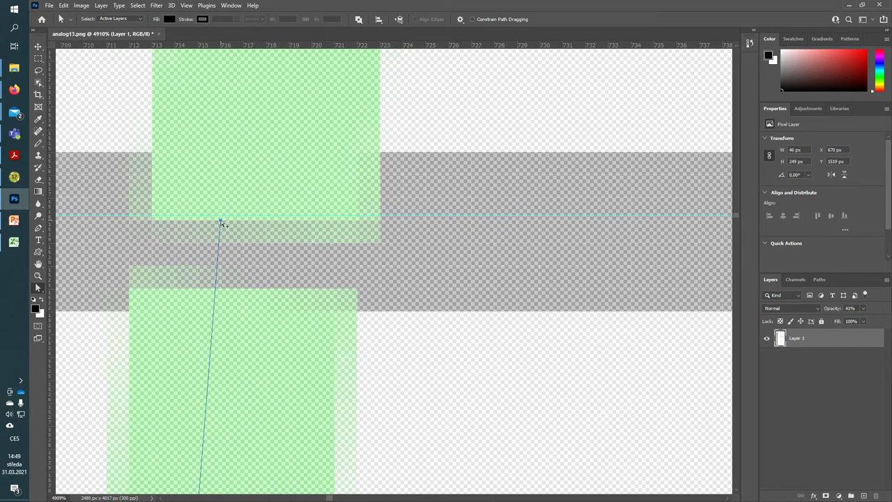
scroll(222, 220, up, 3)
click(220, 221)
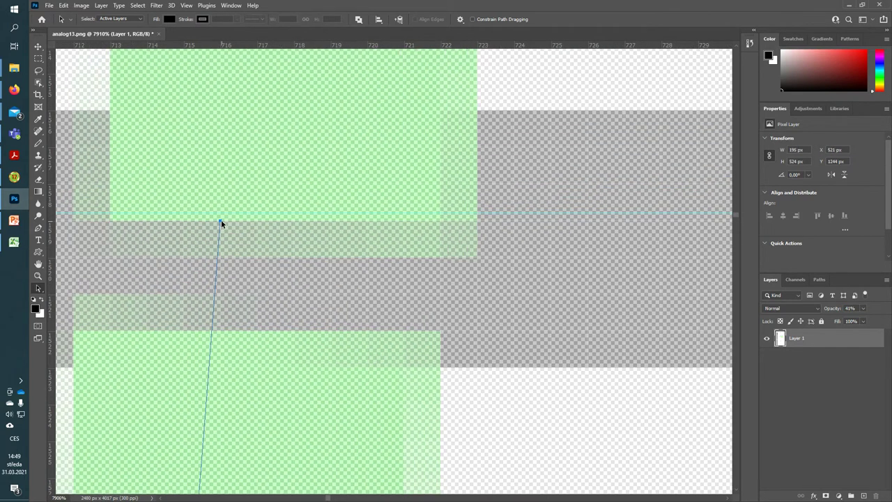
scroll(223, 213, down, 3)
scroll(223, 234, down, 3)
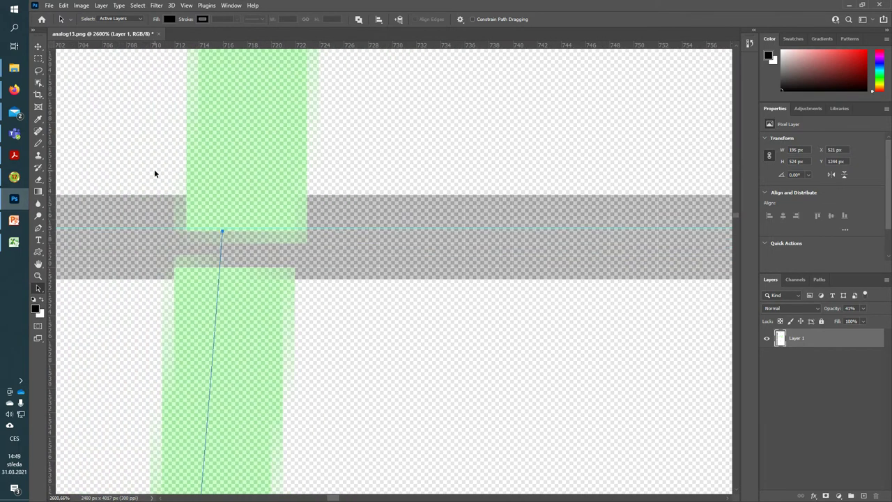
key(p)
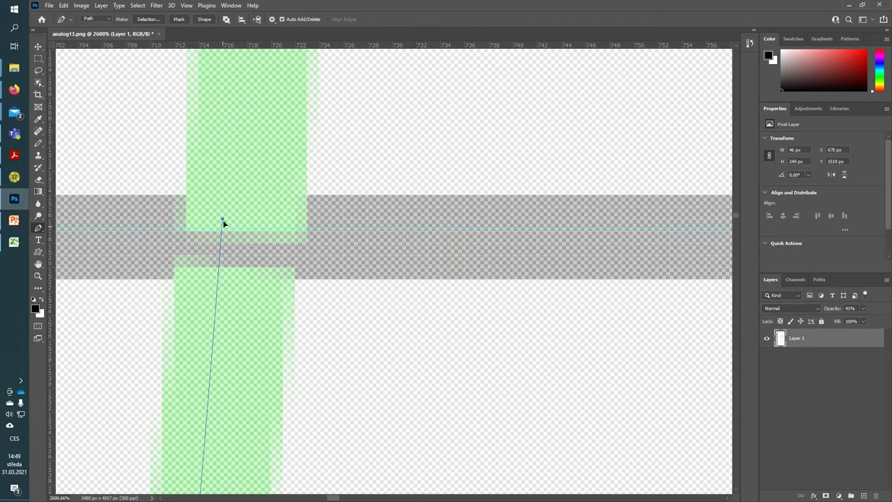
- Show Work Path in the Paths panel and try moving the path, then undo
scroll(232, 239, down, 4)
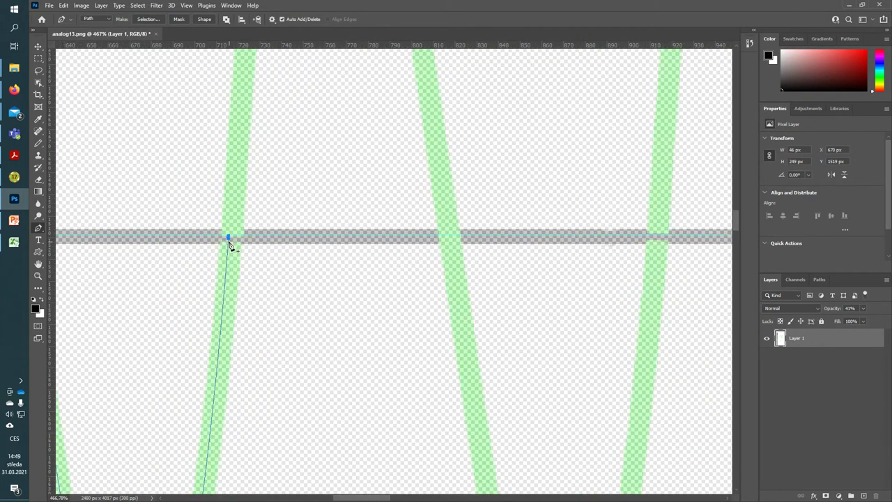
scroll(230, 243, down, 4)
scroll(221, 257, down, 3)
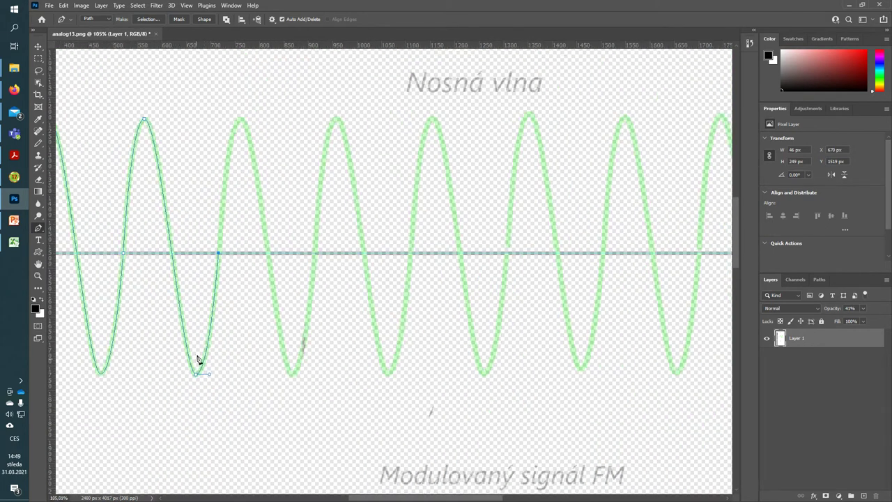
scroll(199, 363, left, 3)
scroll(230, 411, left, 1)
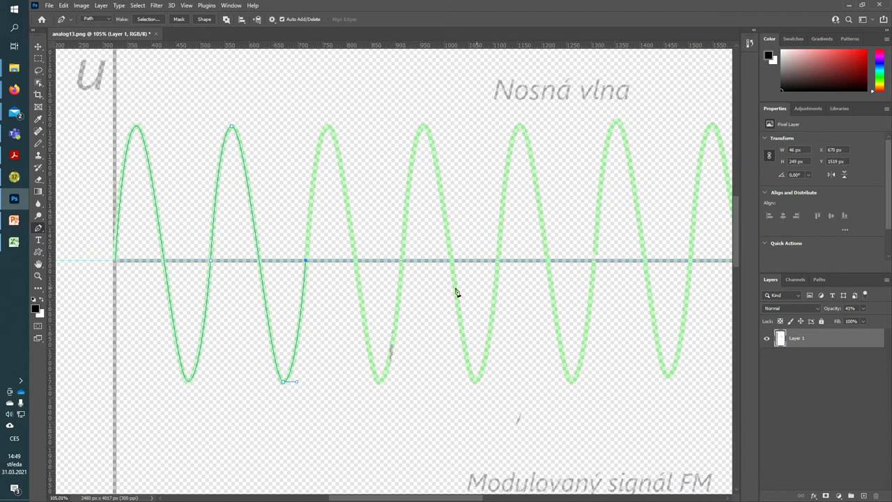
click(813, 281)
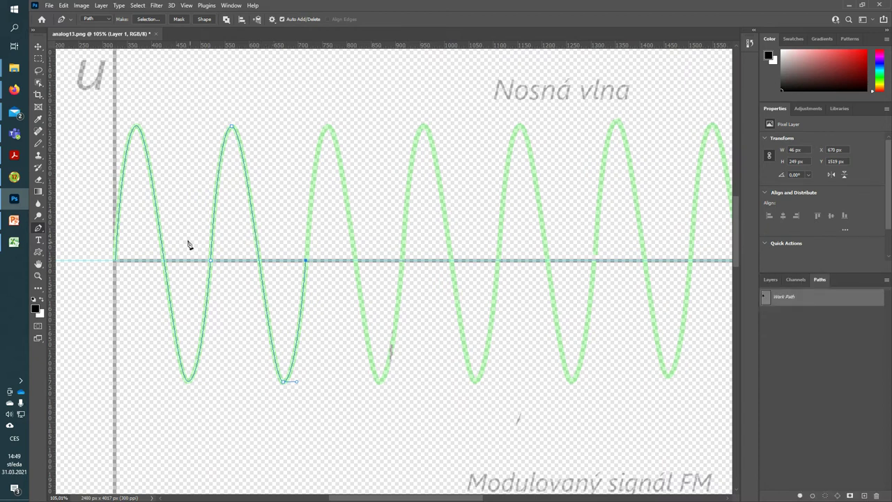
key(a)
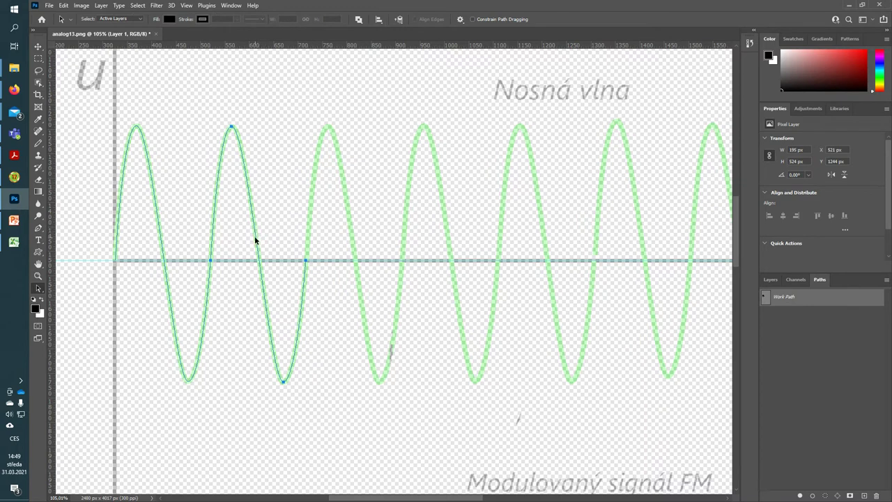
drag(257, 253, 328, 258)
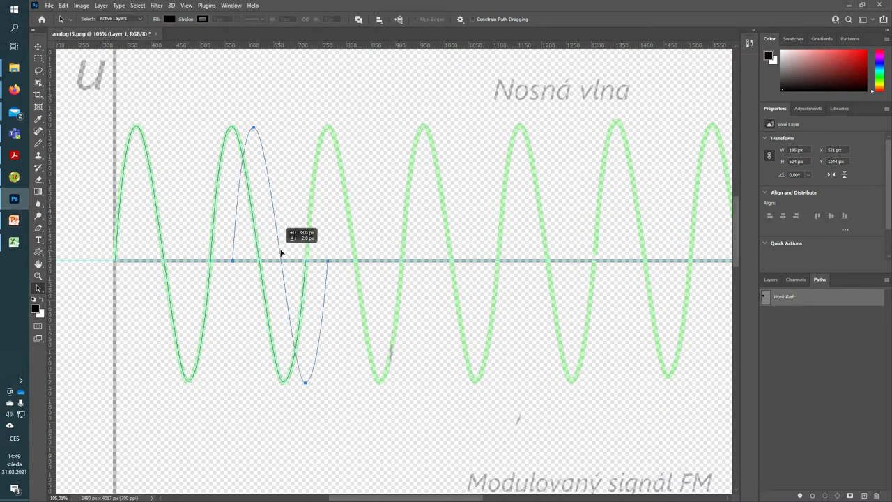
key(ctrl+z)
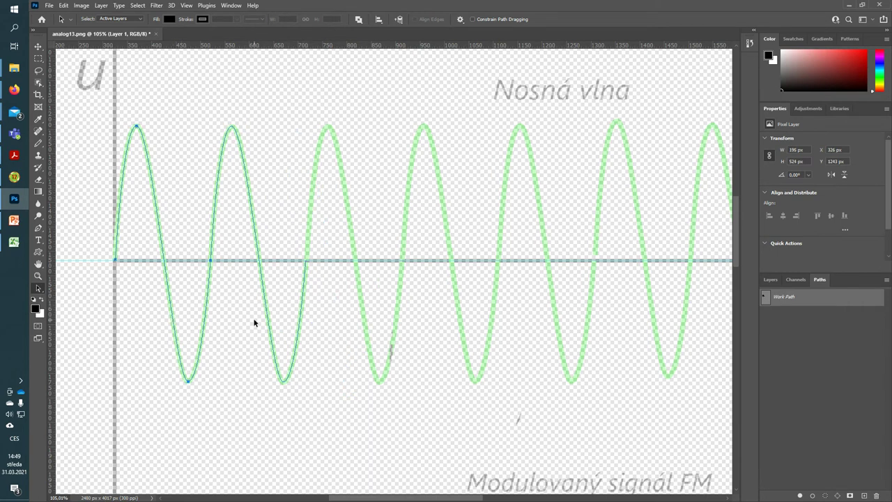
- Copy the first wave cycles about 390 px right and align them at the axis crossing
drag(89, 105, 361, 423)
drag(163, 247, 351, 249)
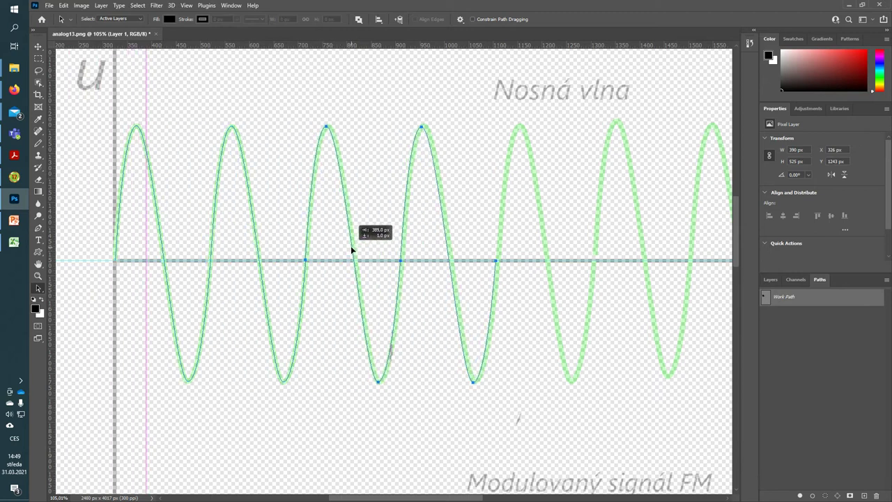
drag(352, 249, 352, 249)
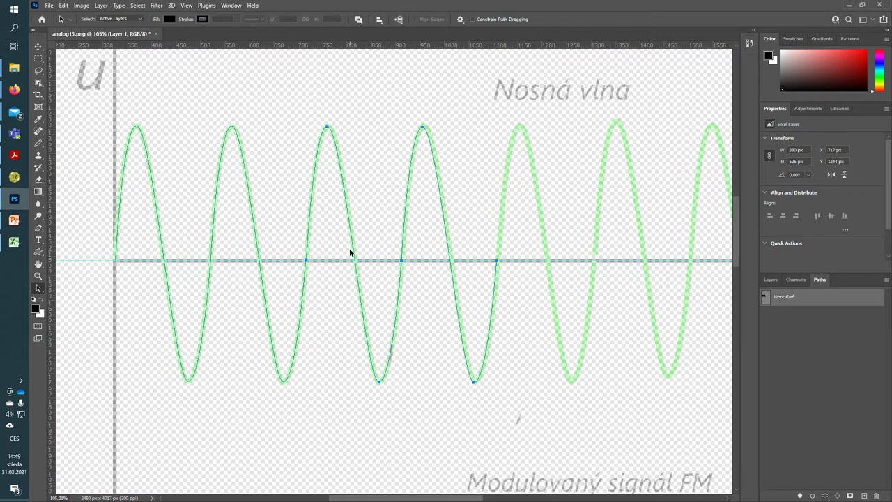
scroll(309, 249, up, 5)
scroll(304, 261, up, 3)
scroll(302, 293, up, 3)
scroll(301, 306, up, 2)
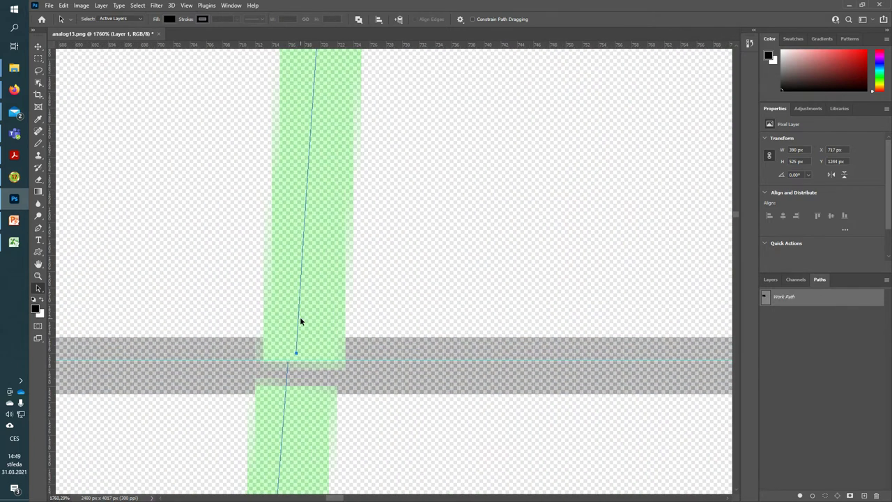
drag(298, 321, 289, 327)
- Copy the left half of the path further right and align the join on the axis
scroll(315, 339, down, 5)
scroll(369, 352, down, 3)
scroll(408, 364, down, 3)
mouse_move(514, 414)
mouse_down()
mouse_move(469, 353)
mouse_move(480, 320)
mouse_move(497, 318)
mouse_up()
scroll(293, 317, down, 5)
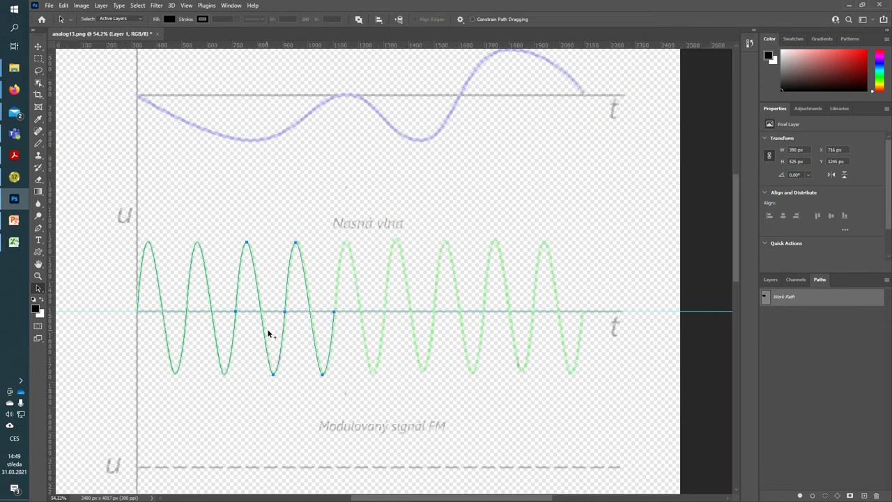
scroll(267, 332, down, 2)
scroll(263, 333, up, 1)
scroll(263, 332, up, 1)
drag(127, 218, 345, 395)
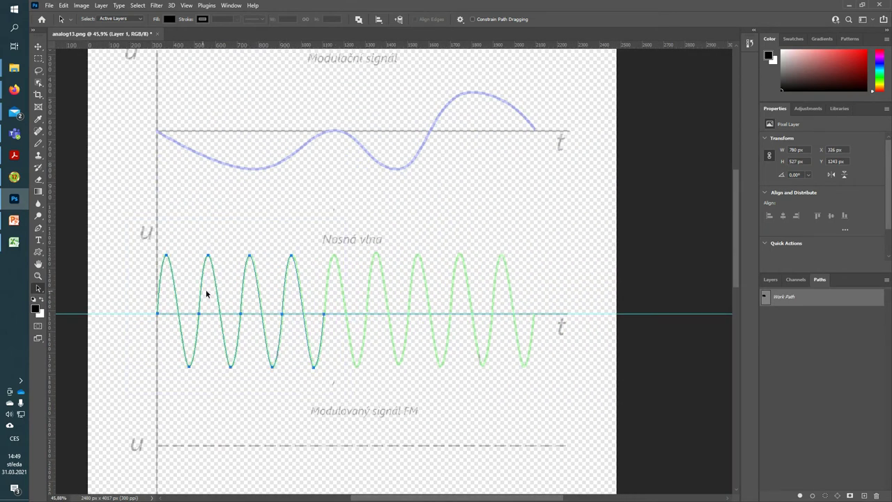
drag(178, 305, 344, 306)
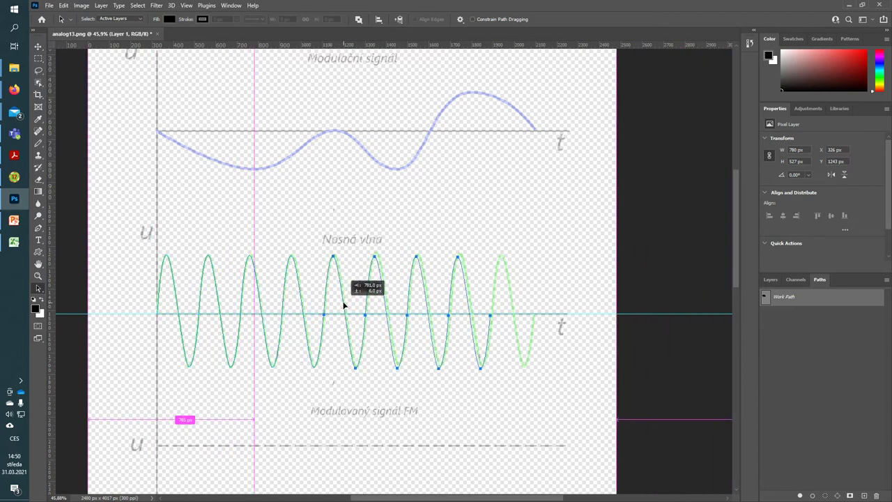
scroll(328, 307, up, 5)
scroll(315, 320, up, 3)
scroll(326, 319, up, 3)
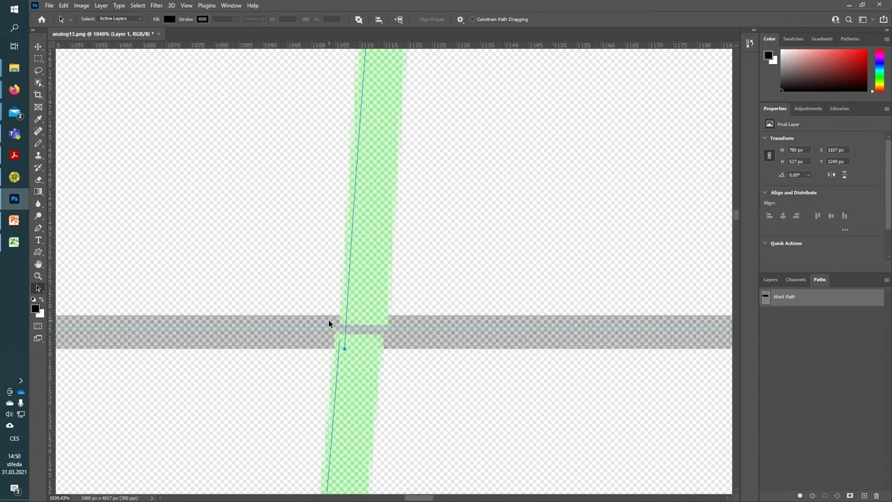
drag(346, 307, 343, 292)
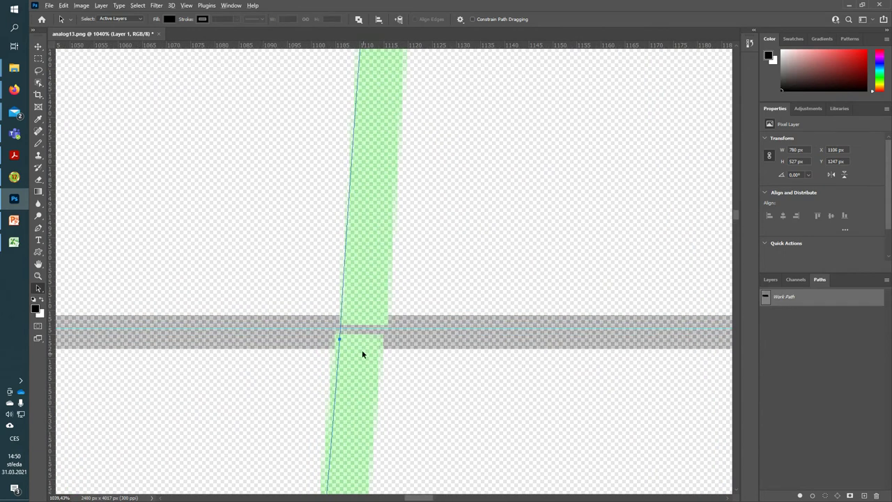
- Copy the rightmost cycles past the green wave's end and nudge them onto the axis
scroll(362, 350, down, 3)
scroll(389, 353, down, 2)
scroll(398, 352, down, 1)
scroll(487, 369, down, 1)
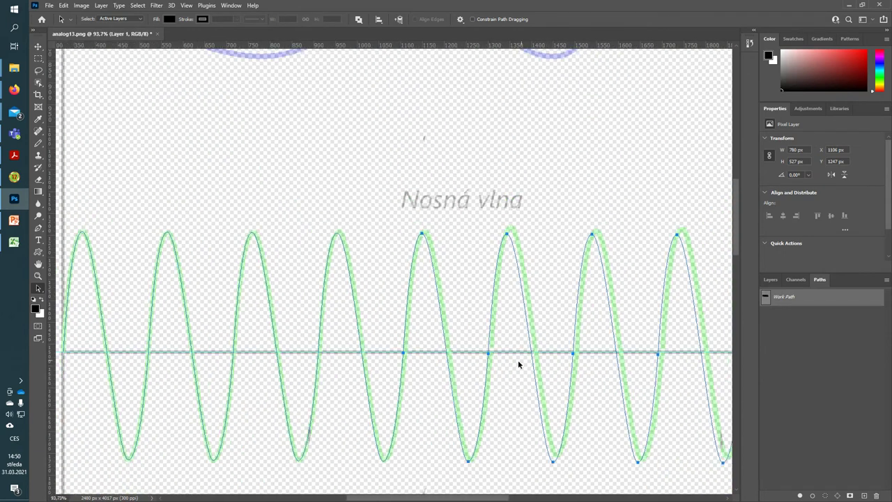
scroll(520, 360, down, 1)
scroll(596, 422, down, 1)
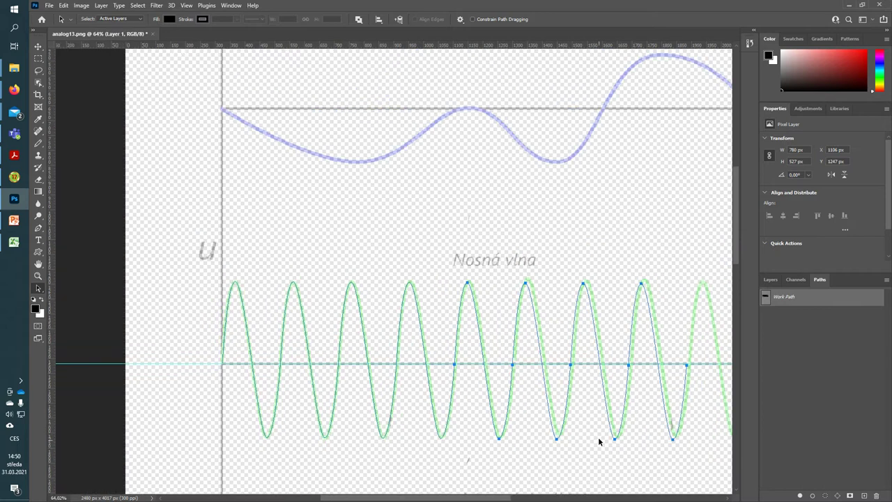
drag(661, 453, 492, 429)
drag(534, 461, 383, 242)
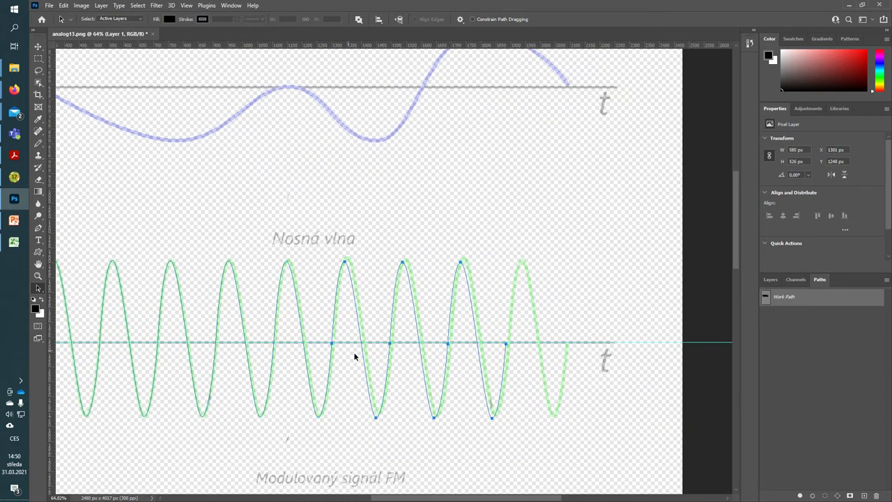
drag(558, 444, 398, 225)
drag(392, 325, 509, 322)
scroll(502, 344, up, 3)
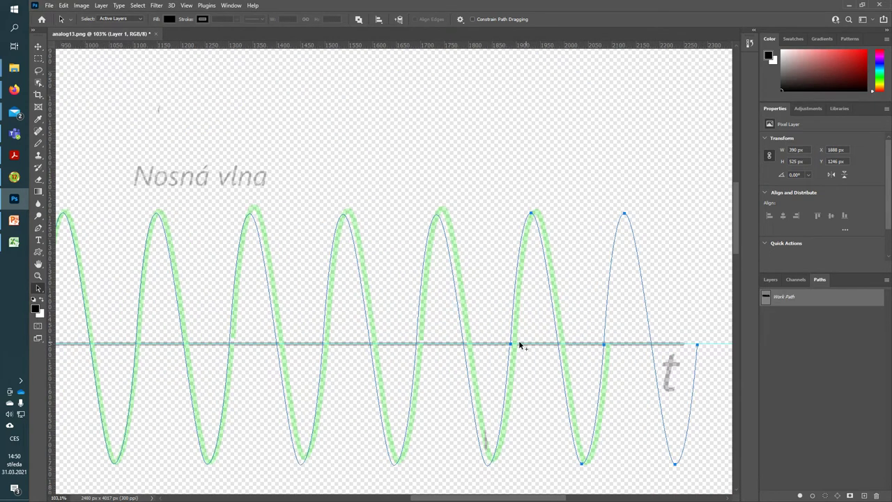
scroll(502, 344, up, 3)
scroll(503, 328, up, 2)
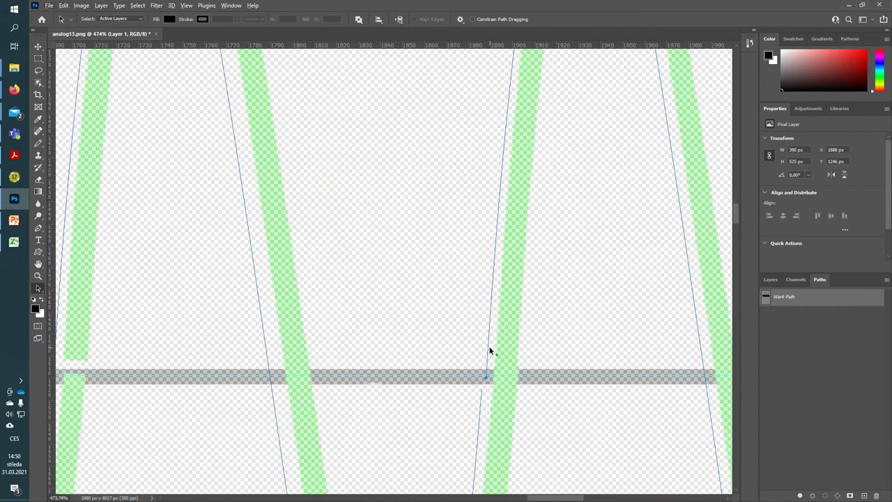
drag(488, 351, 486, 360)
- Zoom in on the path's right end and select its final end point
scroll(490, 372, down, 1)
scroll(499, 384, down, 2)
scroll(497, 387, down, 1)
scroll(497, 397, down, 1)
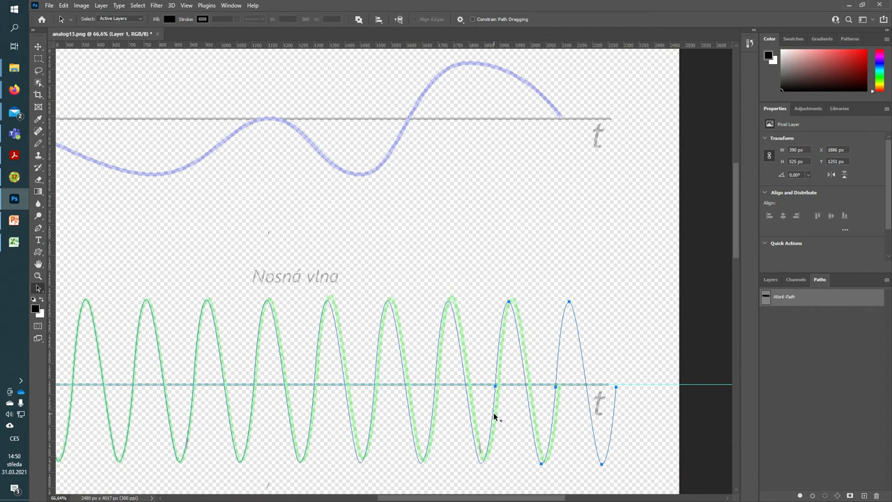
scroll(613, 441, down, 1)
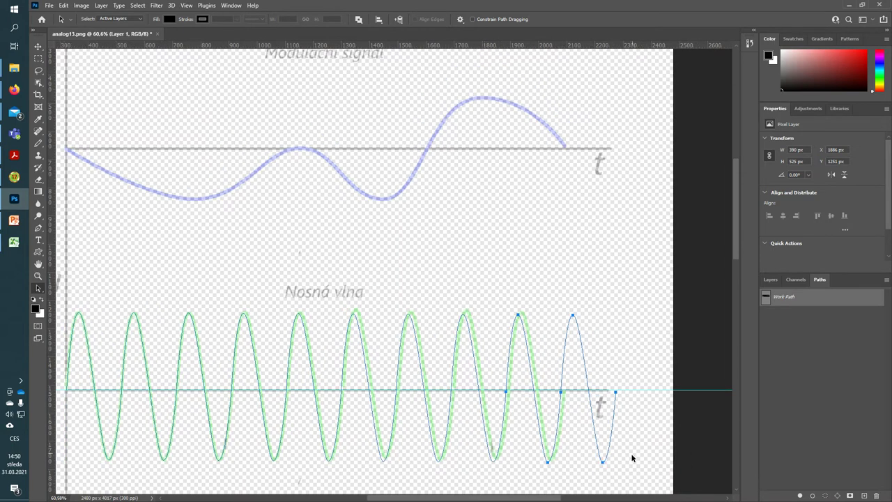
scroll(631, 458, down, 3)
scroll(573, 453, down, 1)
scroll(511, 453, down, 1)
scroll(605, 411, up, 2)
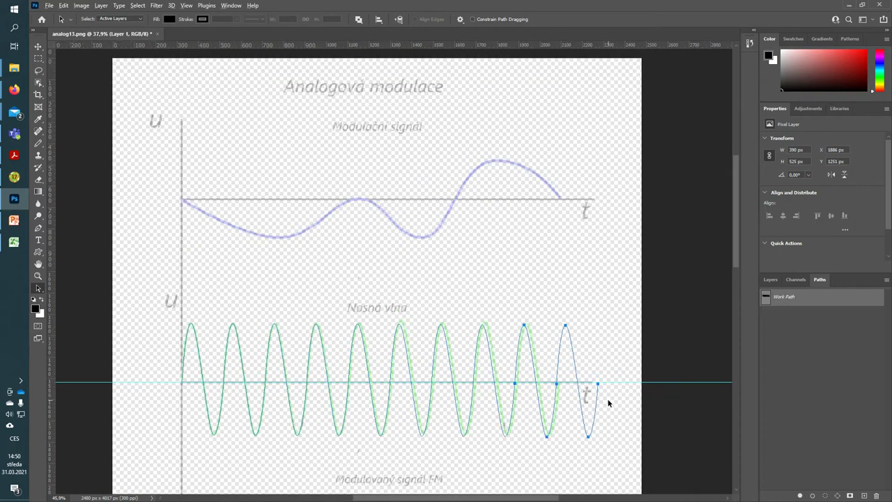
scroll(607, 403, up, 3)
click(596, 360)
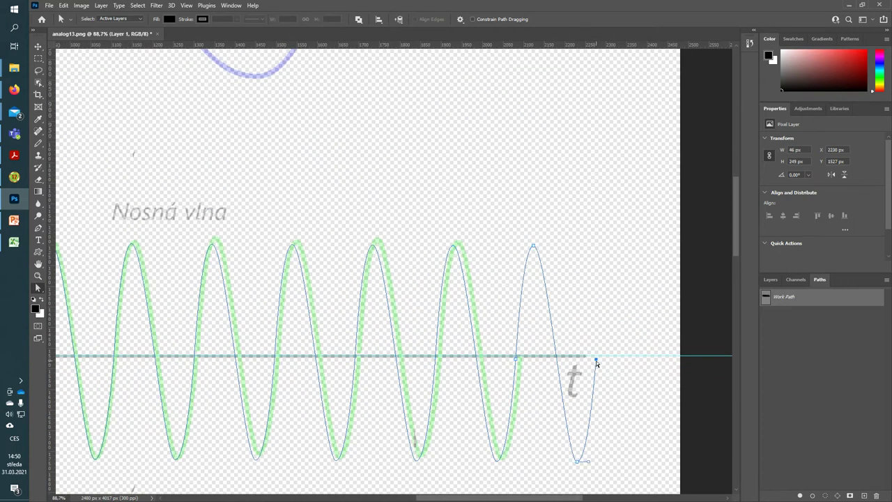
- Delete the last end point and curve, then pull the new end point onto the axis
key(Delete)
key(shift+a)
drag(578, 464, 578, 464)
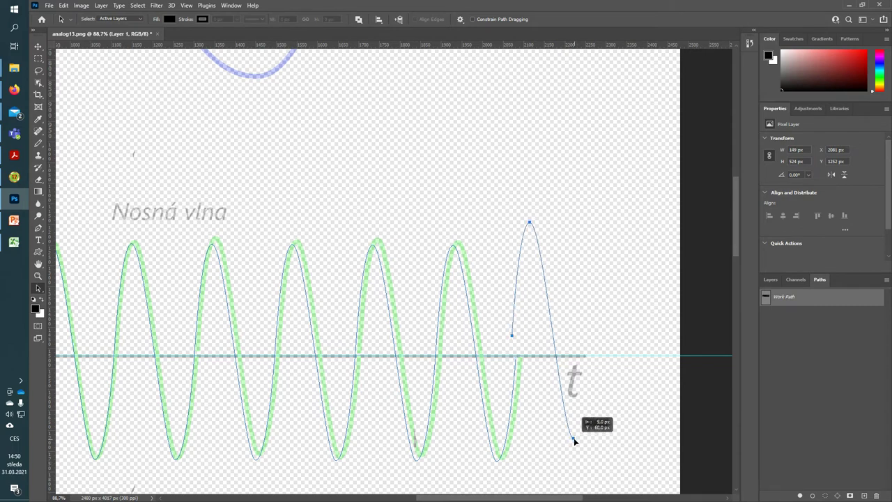
mouse_move(578, 464)
mouse_down()
mouse_move(545, 360)
mouse_move(554, 358)
mouse_up()
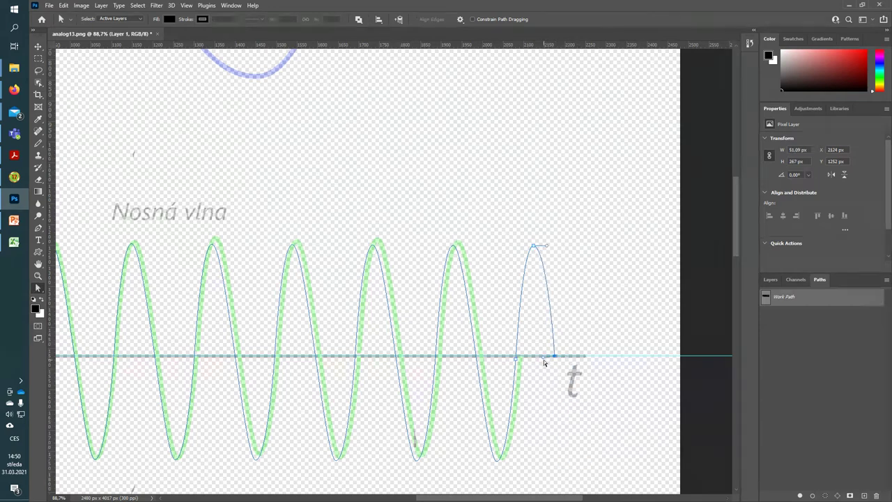
- Zoom out so the carrier path and the empty FM axis below are both visible
scroll(376, 345, down, 2)
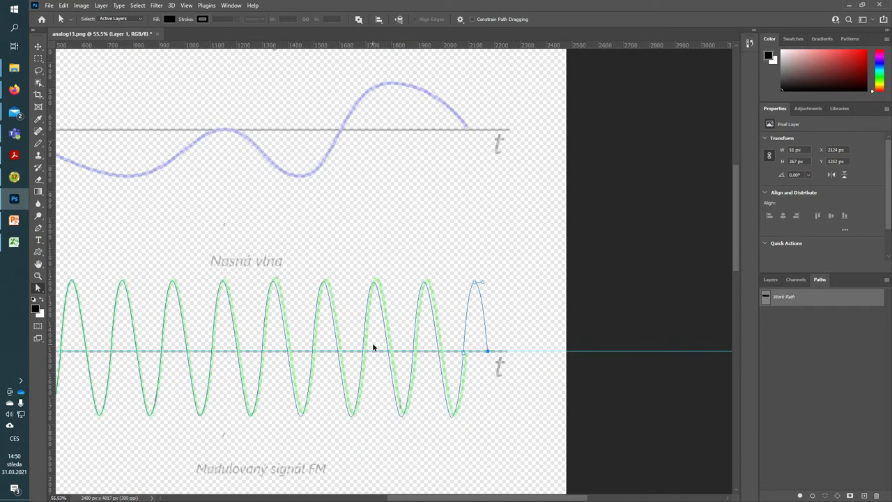
scroll(290, 369, down, 2)
scroll(253, 386, up, 2)
scroll(318, 404, up, 1)
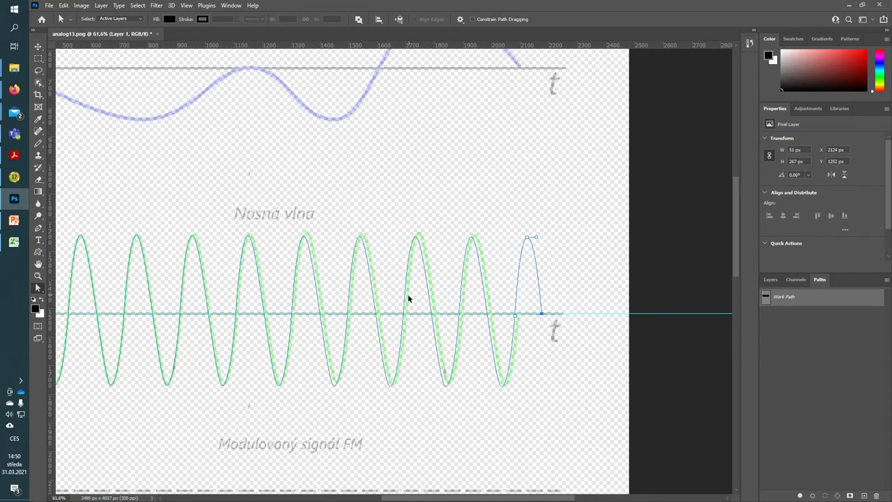
scroll(335, 362, down, 1)
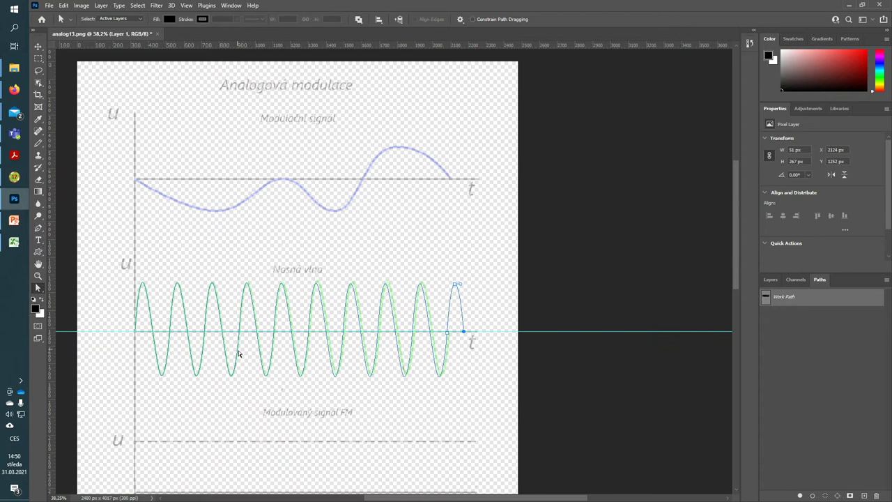
scroll(292, 348, down, 2)
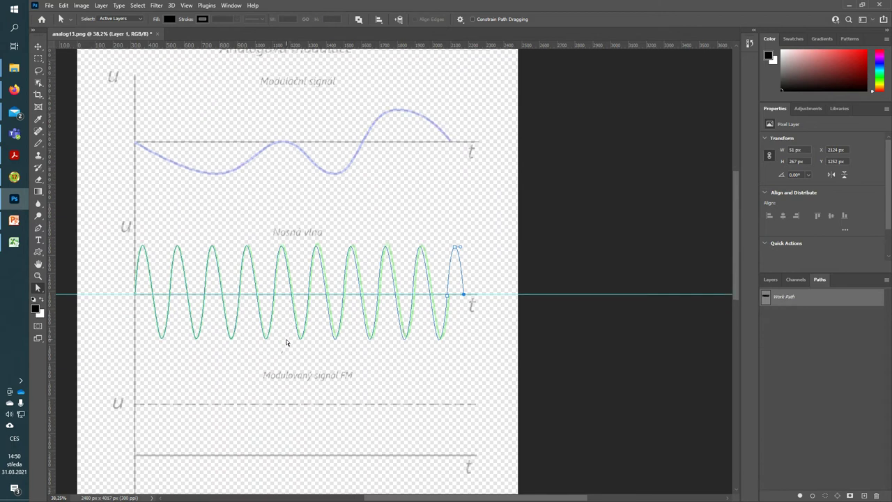
scroll(286, 342, down, 2)
double_click(784, 298)
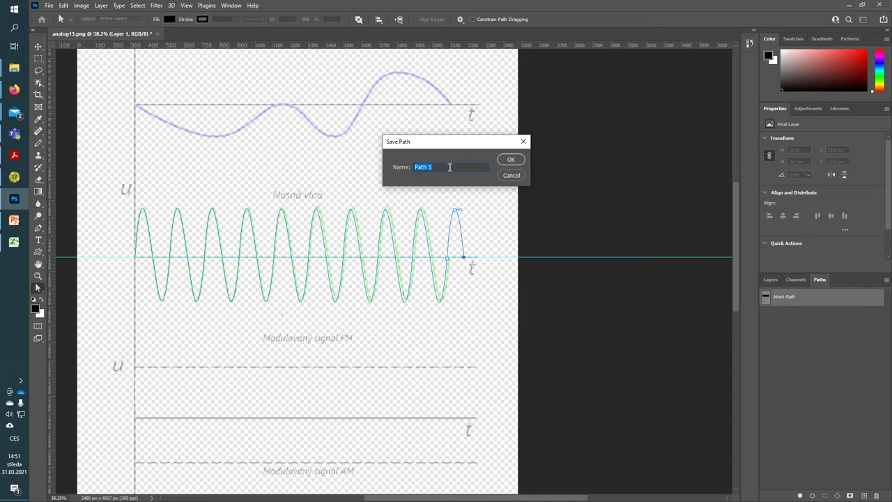
- Save the Work Path under the name nosna
text(nosna)
key(Return)
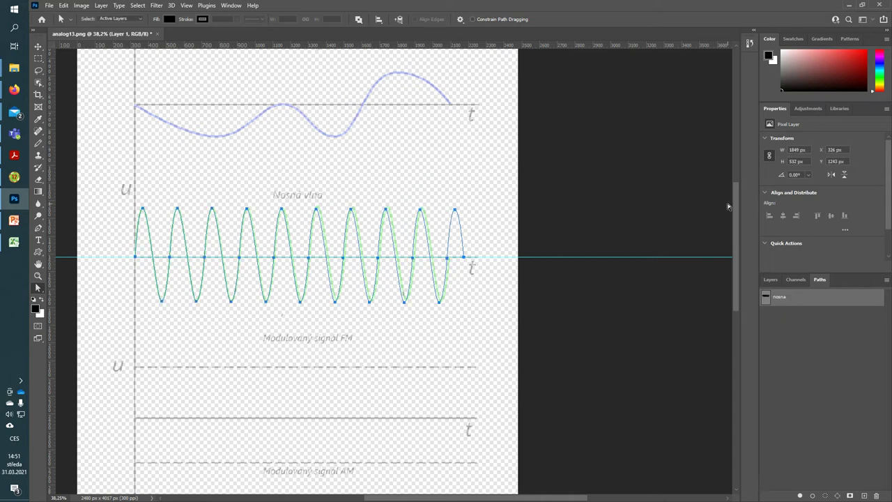
scroll(346, 230, down, 1)
scroll(345, 244, down, 2)
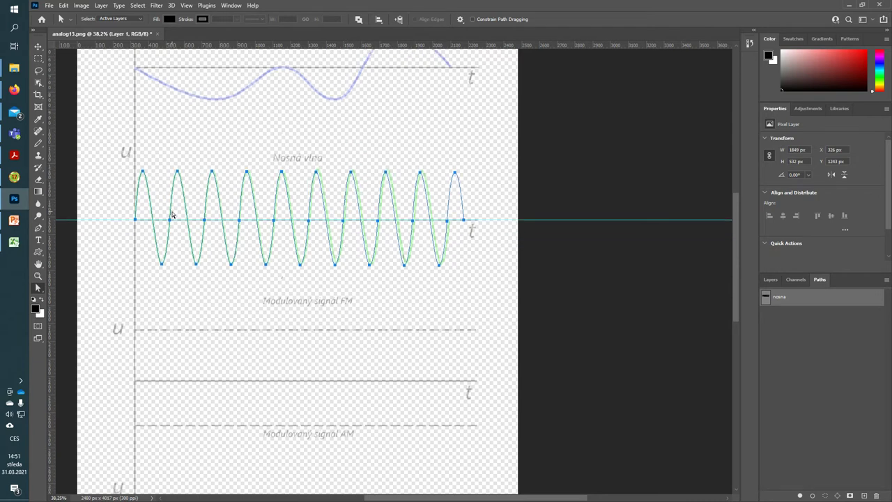
- Duplicate nosna as nosna copy and move the copy down onto the FM axis
right_click(796, 298)
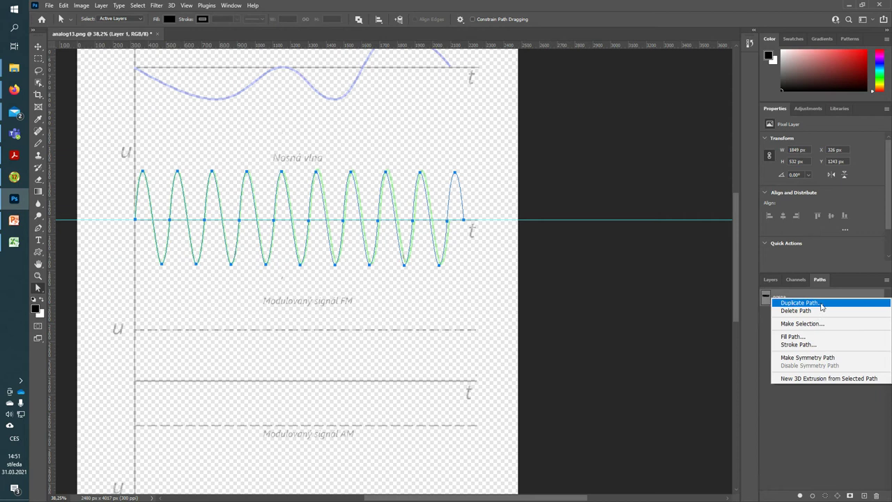
click(798, 302)
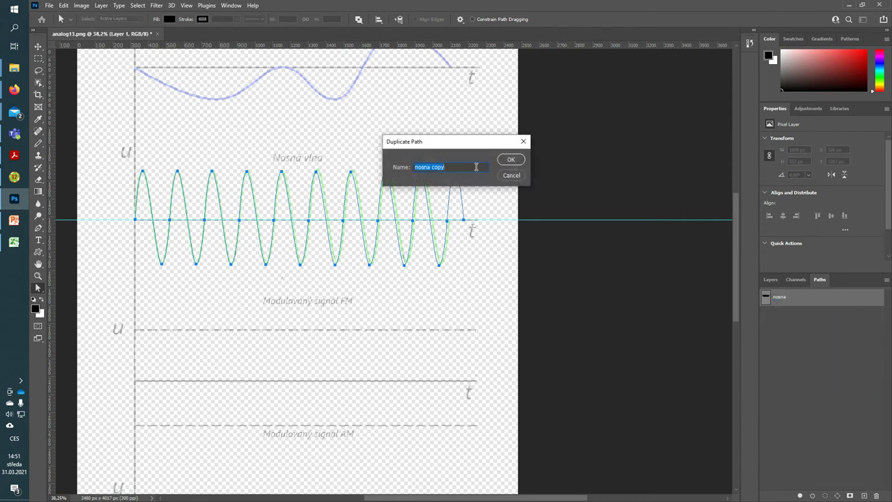
click(511, 160)
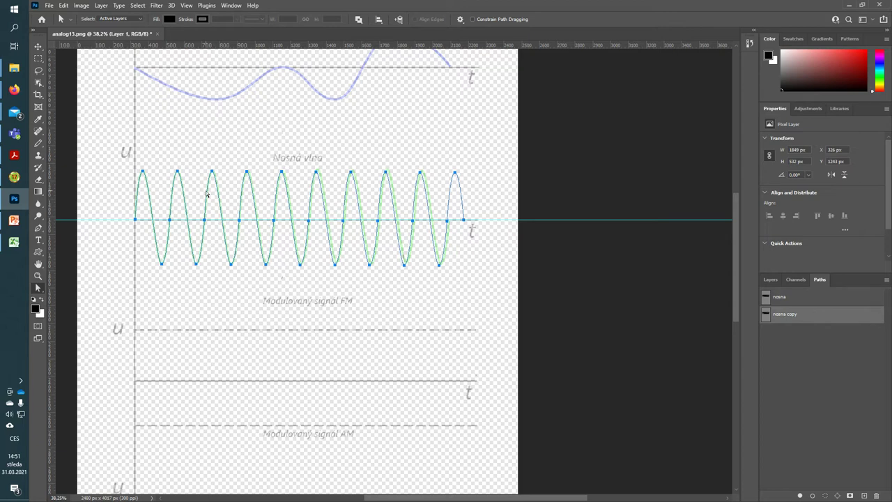
drag(207, 193, 207, 356)
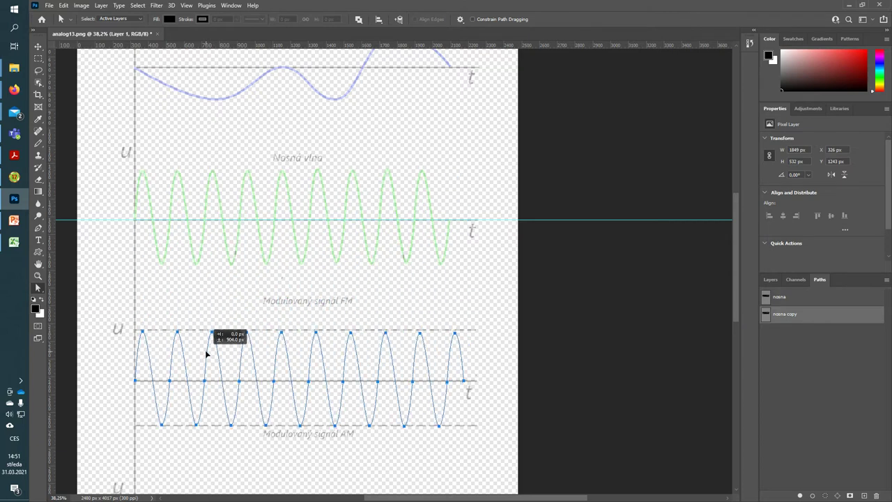
drag(206, 356, 205, 353)
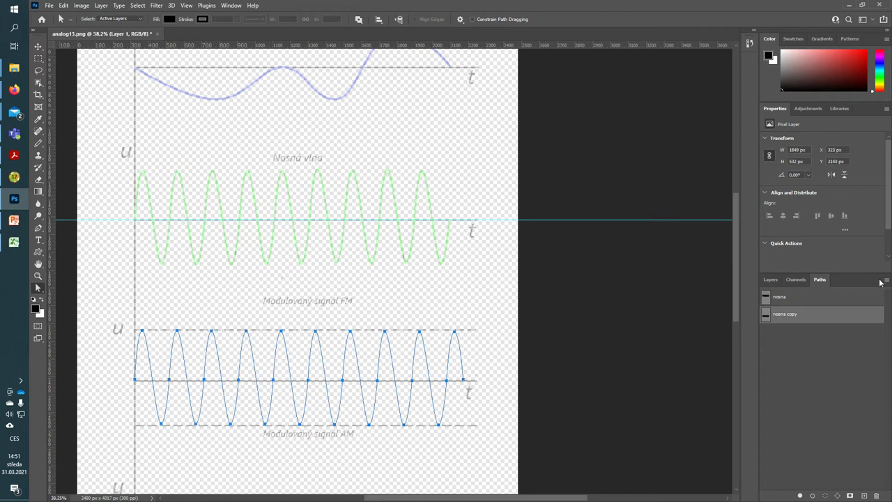
click(825, 298)
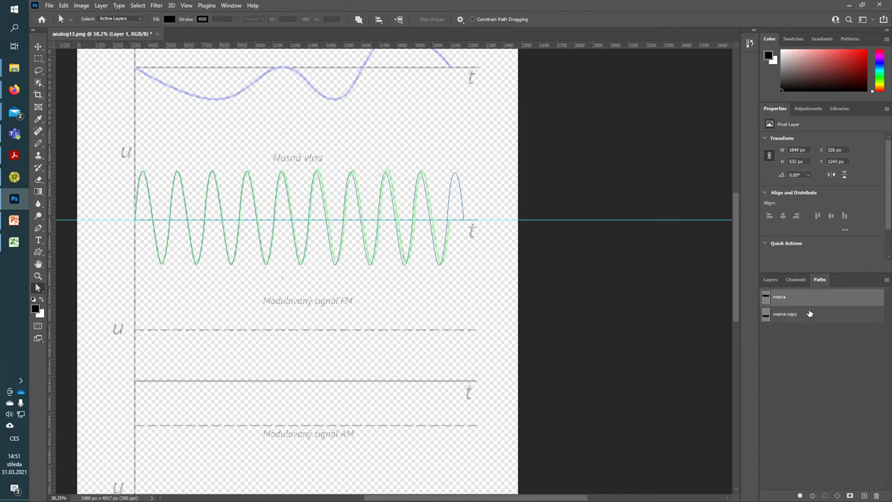
click(810, 314)
click(815, 301)
click(795, 317)
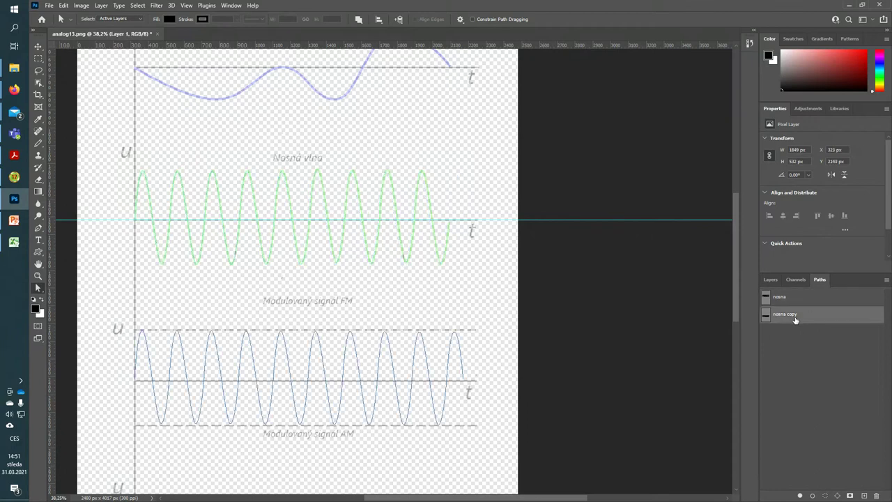
- Select all anchors of the nosna copy path and nudge it slightly right and down onto the FM axis
mouse_move(420, 472)
mouse_down()
mouse_move(413, 453)
mouse_move(459, 412)
mouse_up()
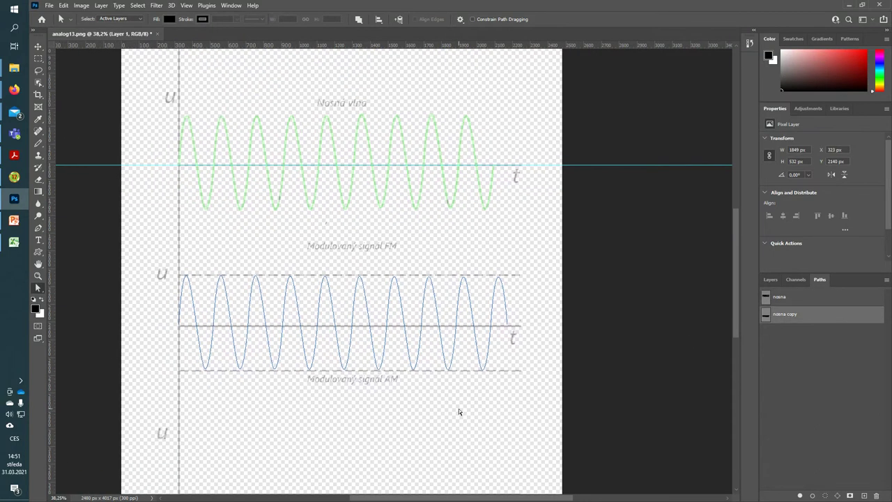
scroll(309, 339, up, 2)
scroll(308, 351, up, 2)
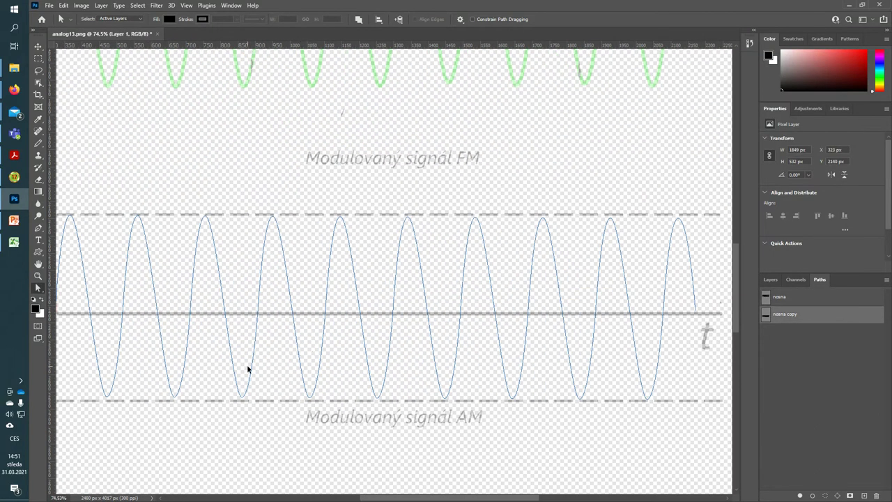
scroll(249, 368, down, 1)
click(161, 289)
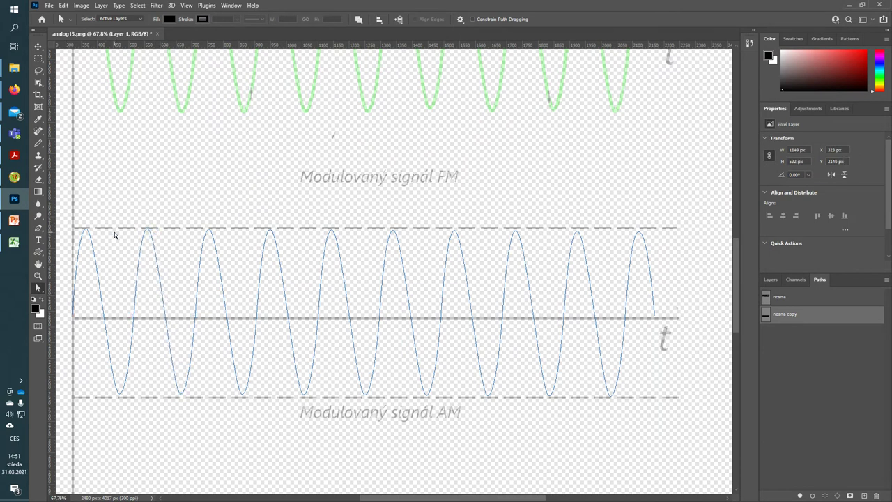
scroll(114, 233, down, 3)
drag(72, 216, 436, 354)
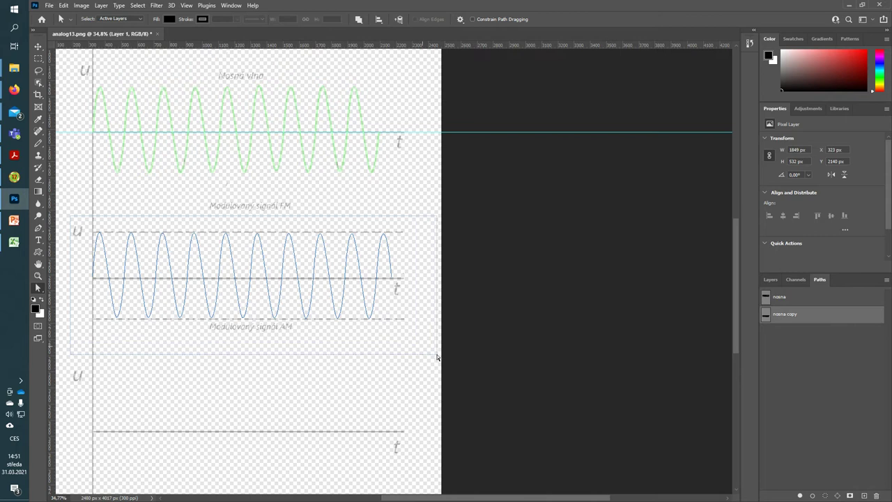
drag(382, 259, 378, 262)
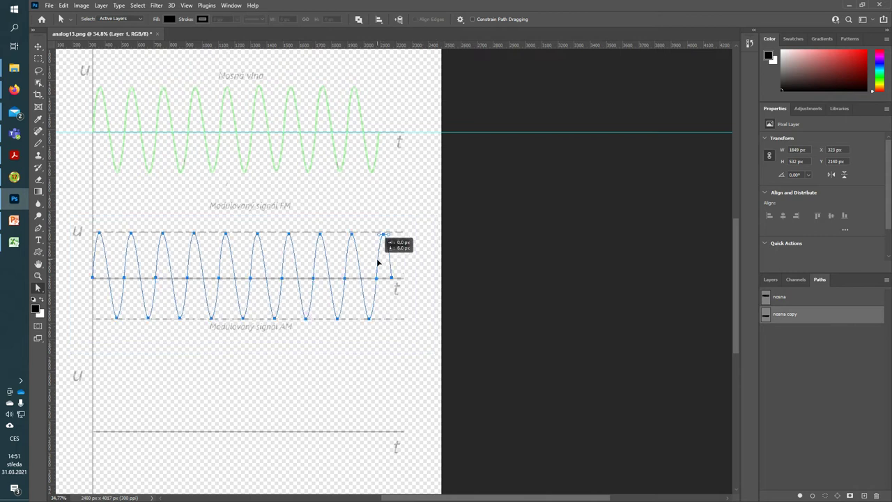
drag(378, 262, 380, 263)
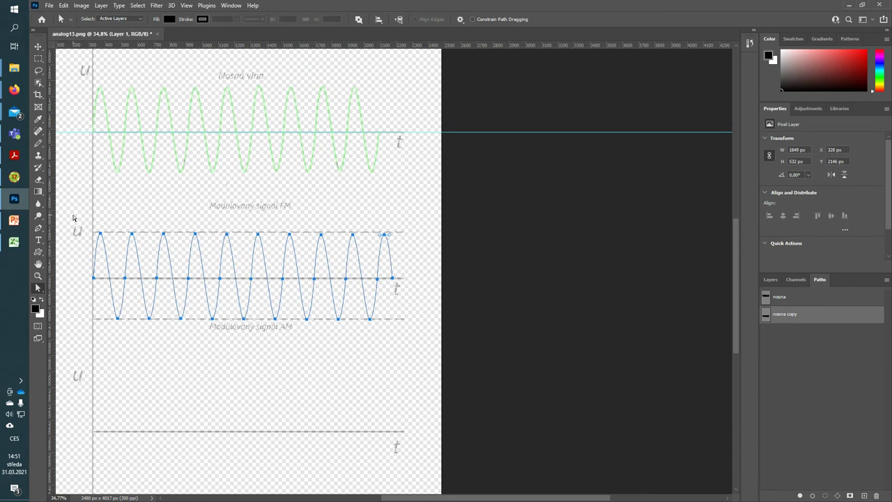
- Pan and zoom across the diagram to check the path lines up with the FM axis
scroll(283, 299, up, 1)
scroll(283, 298, up, 1)
drag(197, 356, 275, 362)
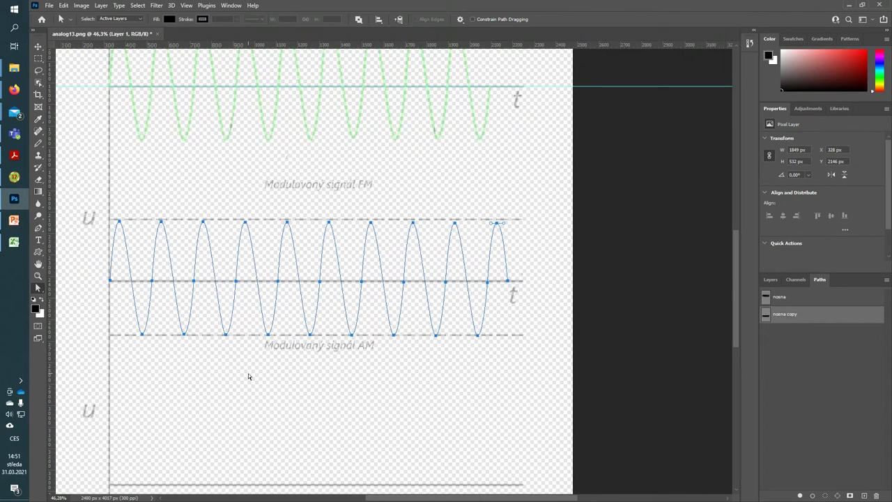
scroll(279, 356, up, 1)
scroll(295, 349, up, 2)
scroll(296, 347, up, 2)
scroll(295, 346, up, 1)
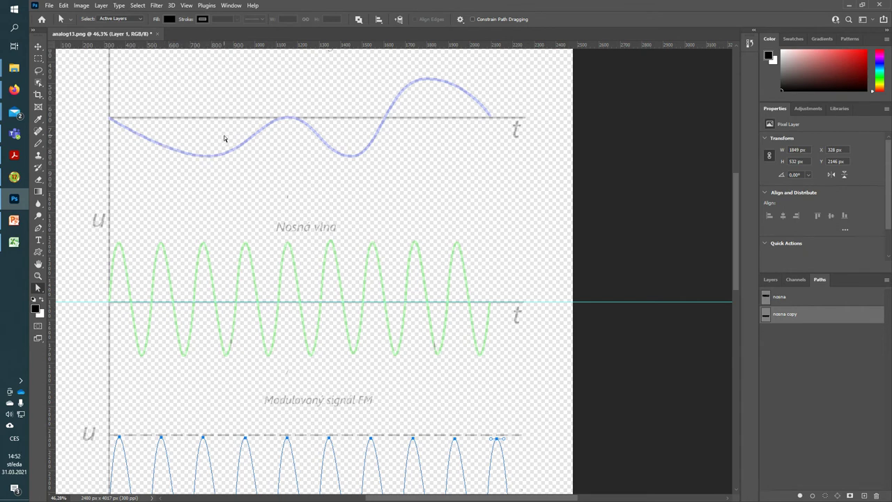
scroll(206, 200, down, 1)
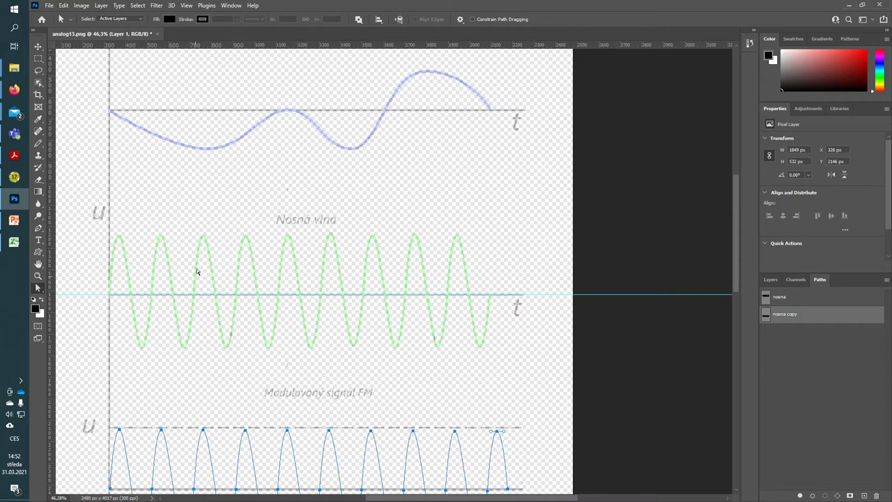
scroll(195, 307, down, 5)
scroll(200, 356, down, 3)
scroll(202, 370, up, 5)
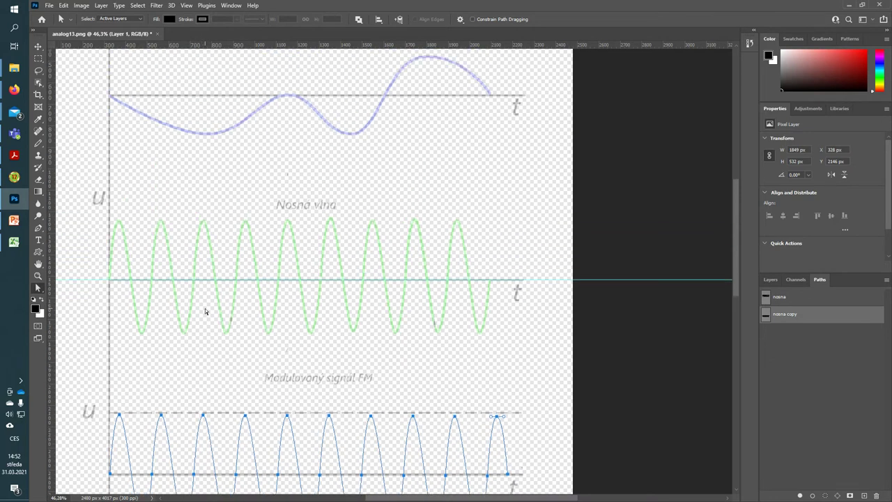
scroll(193, 131, down, 3)
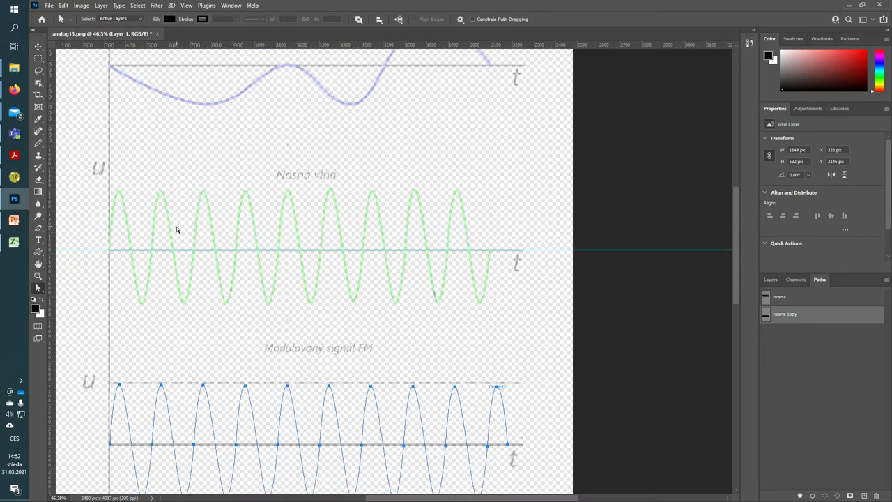
scroll(176, 226, down, 4)
scroll(186, 312, down, 4)
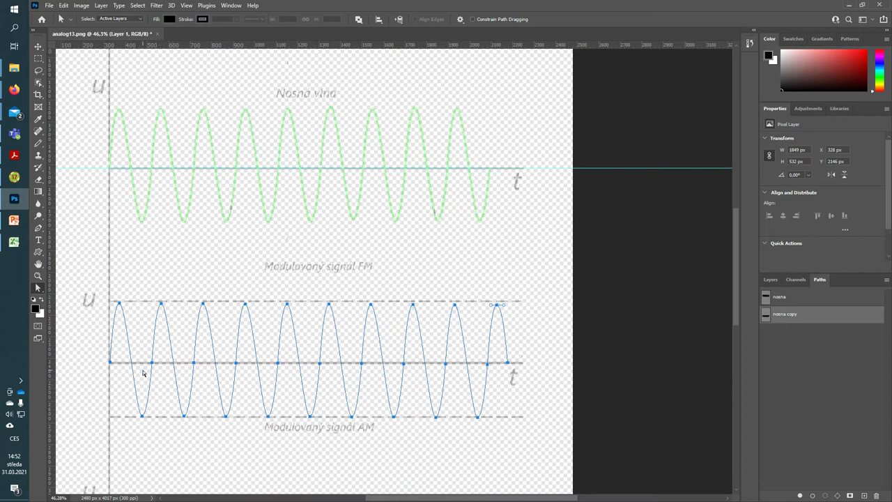
scroll(143, 374, up, 2)
scroll(143, 372, up, 3)
scroll(142, 481, down, 1)
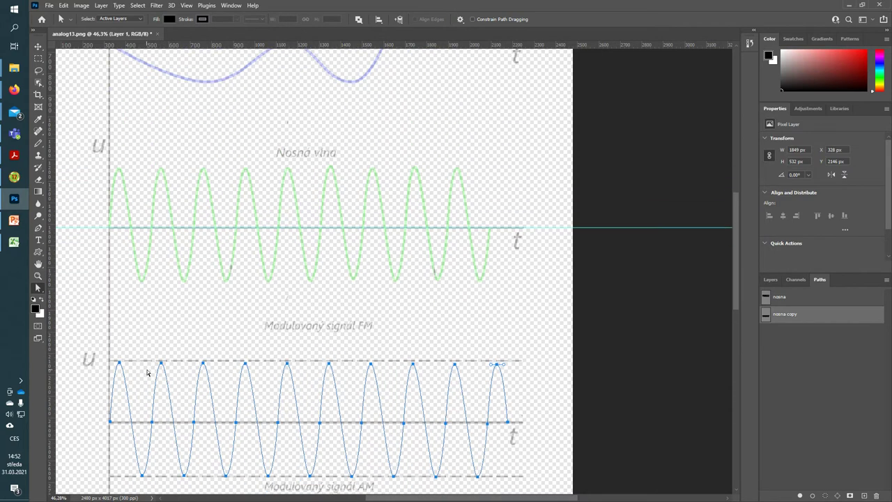
scroll(174, 456, up, 3)
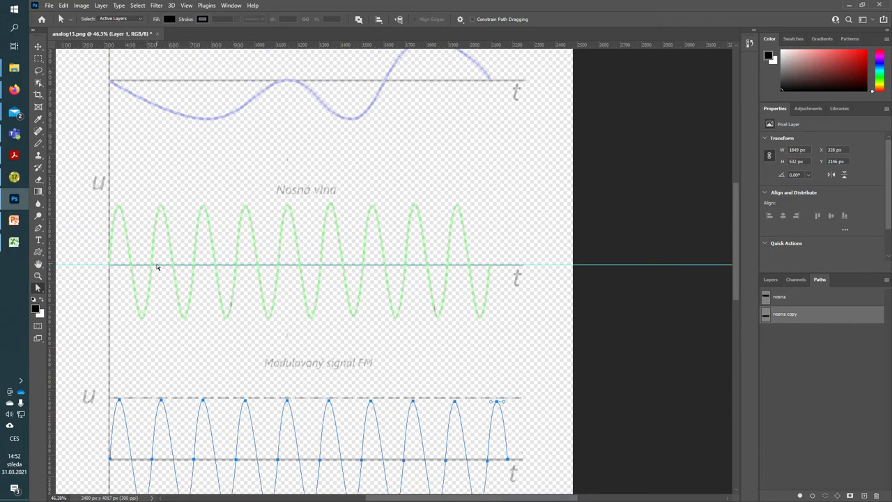
scroll(157, 267, down, 1)
- Place vertical guides at about 1149.8, 1346.4, 1799.2 and 2074 px on the modulating signal
drag(54, 218, 204, 222)
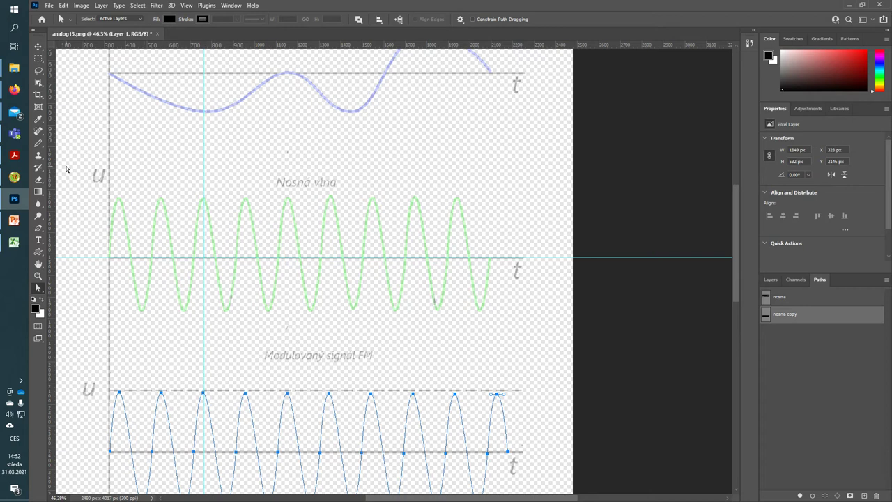
drag(52, 176, 287, 165)
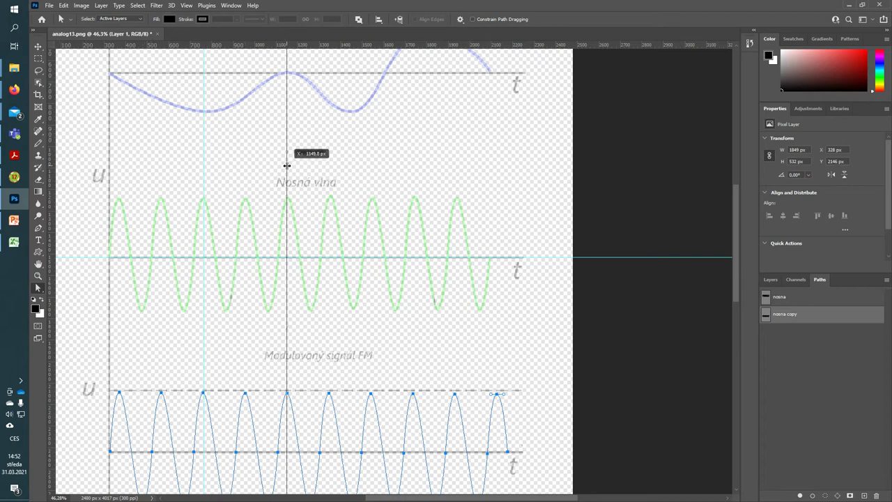
drag(286, 166, 286, 165)
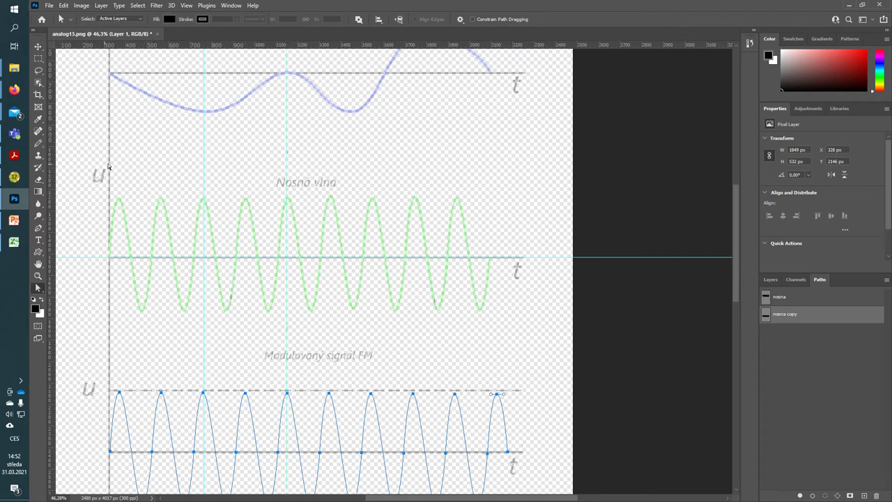
mouse_move(50, 185)
mouse_down()
mouse_move(329, 186)
mouse_move(349, 175)
mouse_up()
scroll(528, 245, up, 1)
scroll(528, 244, up, 1)
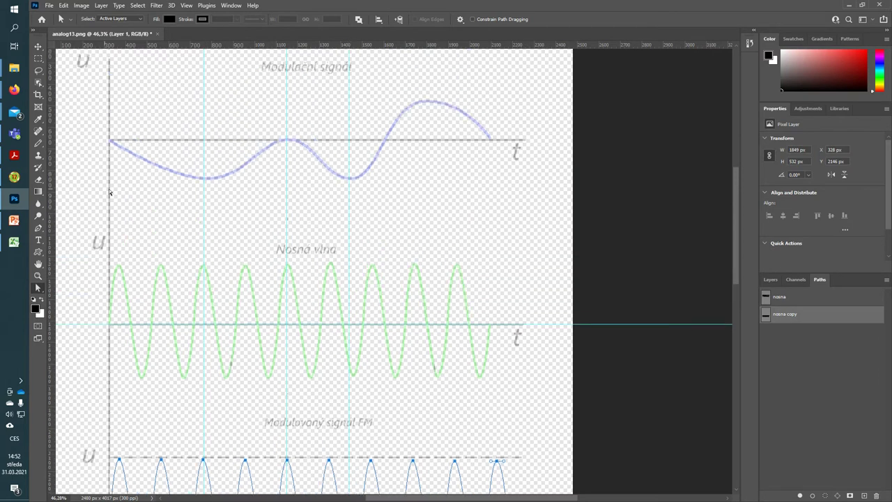
drag(51, 201, 425, 186)
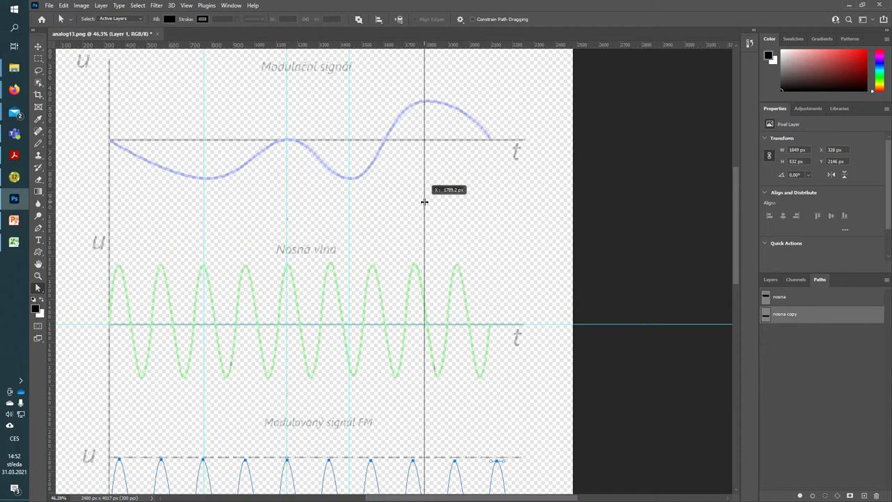
drag(50, 248, 490, 229)
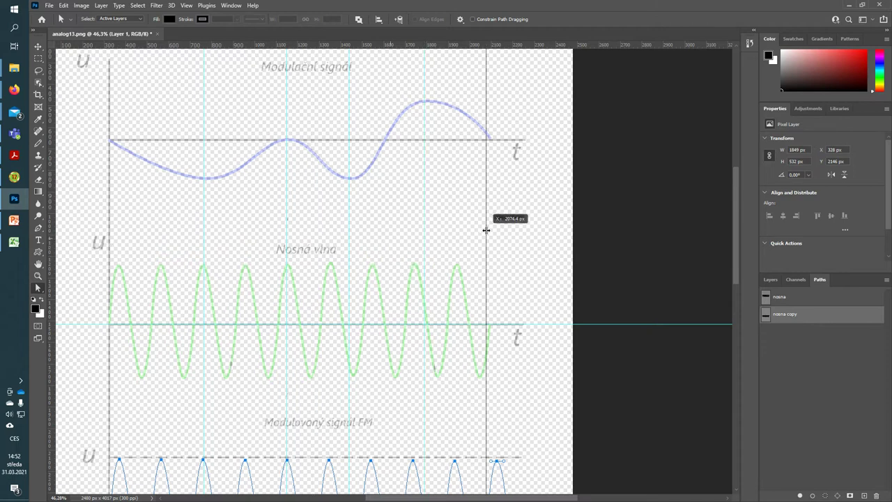
scroll(244, 265, down, 1)
- Zoom to the FM path, switch to the Pen tool, and undo an accidental path move
scroll(229, 304, up, 1)
scroll(209, 283, down, 1)
scroll(204, 342, down, 2)
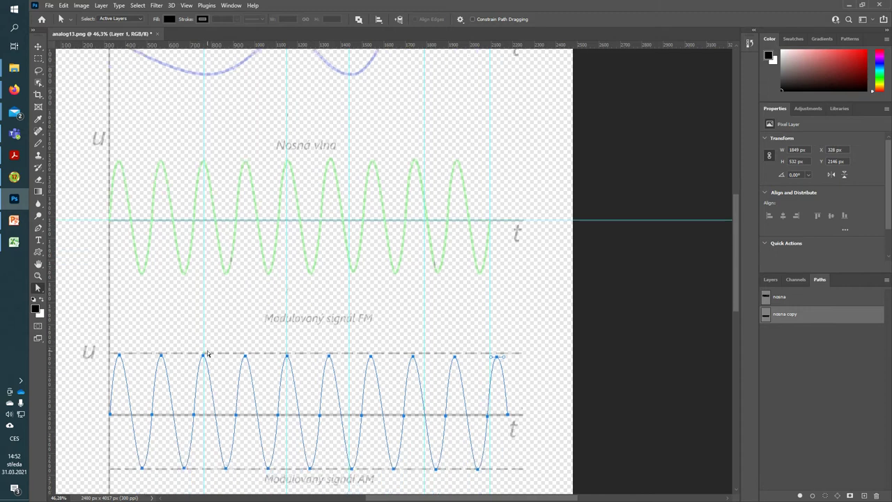
scroll(210, 348, up, 1)
scroll(189, 265, down, 1)
scroll(212, 209, down, 1)
scroll(209, 314, down, 1)
alt+scroll(202, 390, up, 2)
scroll(200, 377, down, 1)
scroll(219, 393, up, 1)
scroll(212, 411, down, 1)
alt+scroll(212, 425, up, 1)
scroll(240, 424, left, 1)
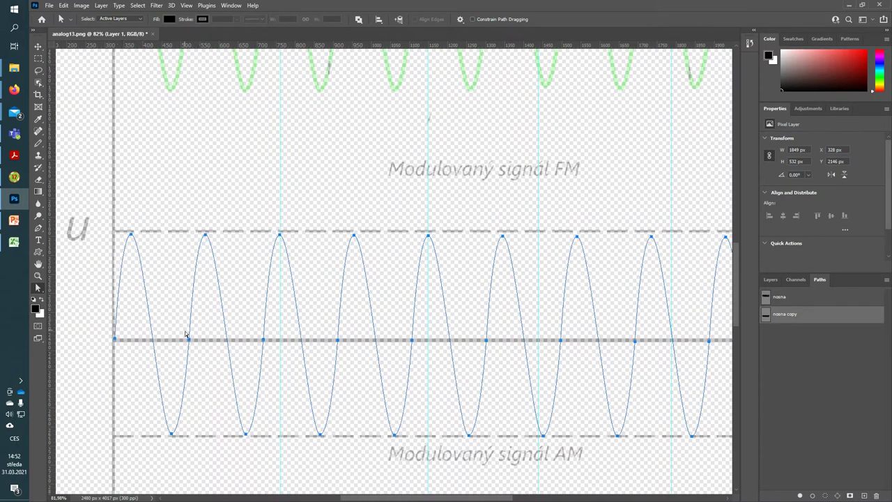
key(p)
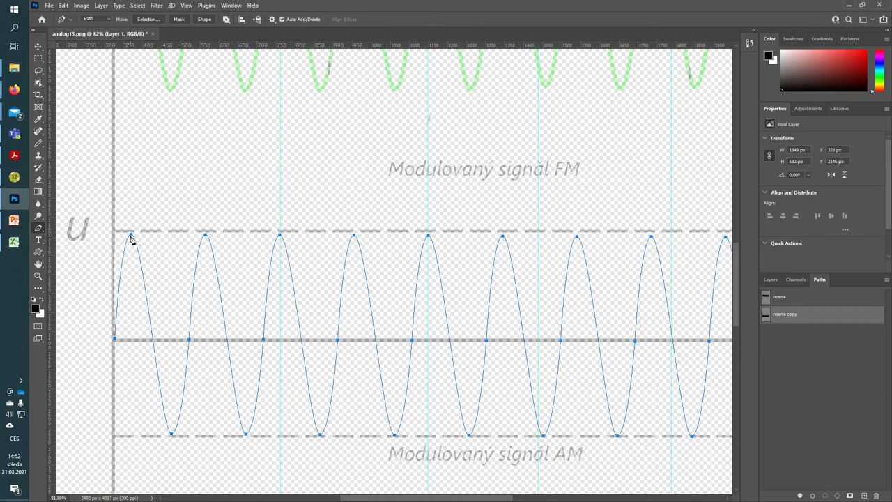
alt+scroll(146, 301, up, 1)
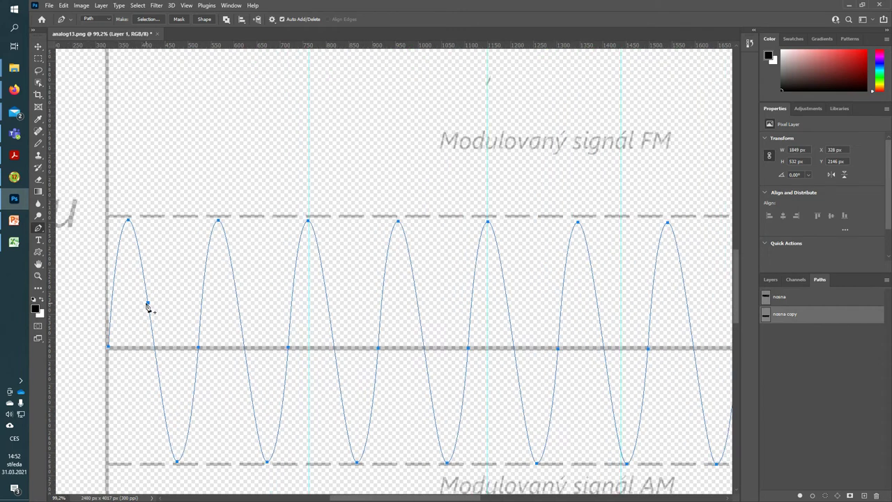
alt+scroll(144, 294, down, 1)
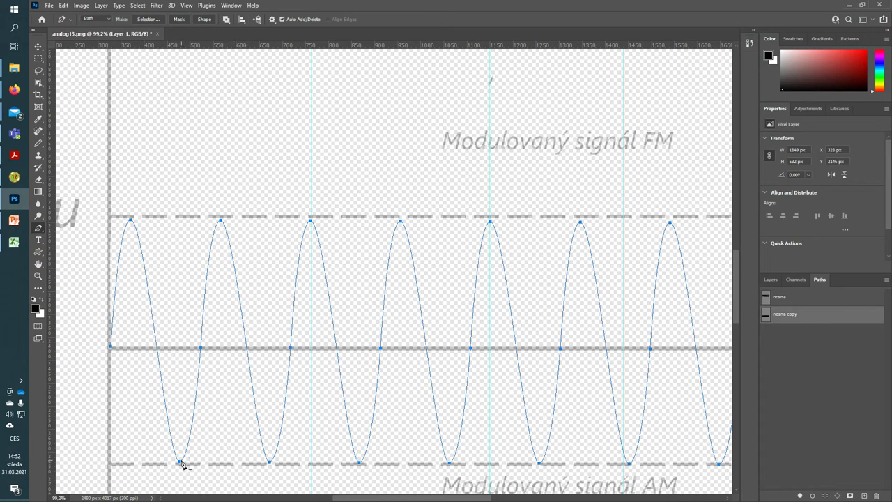
drag(179, 464, 194, 463)
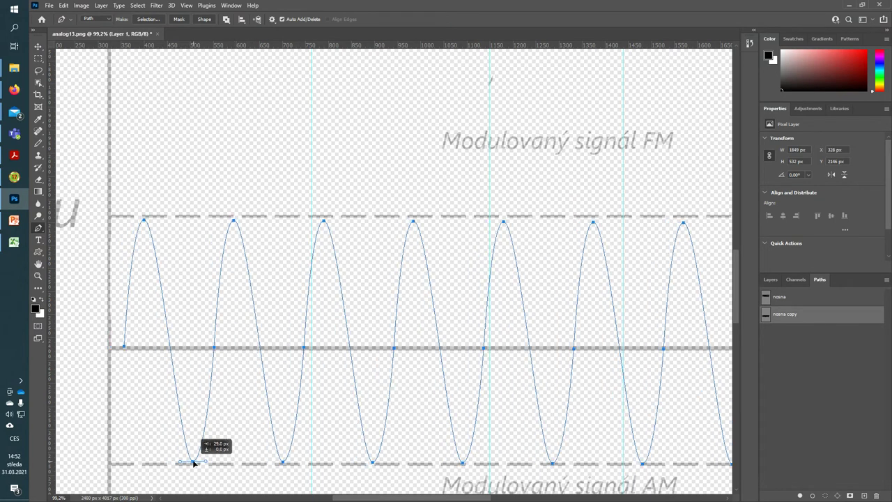
key(ctrl+z)
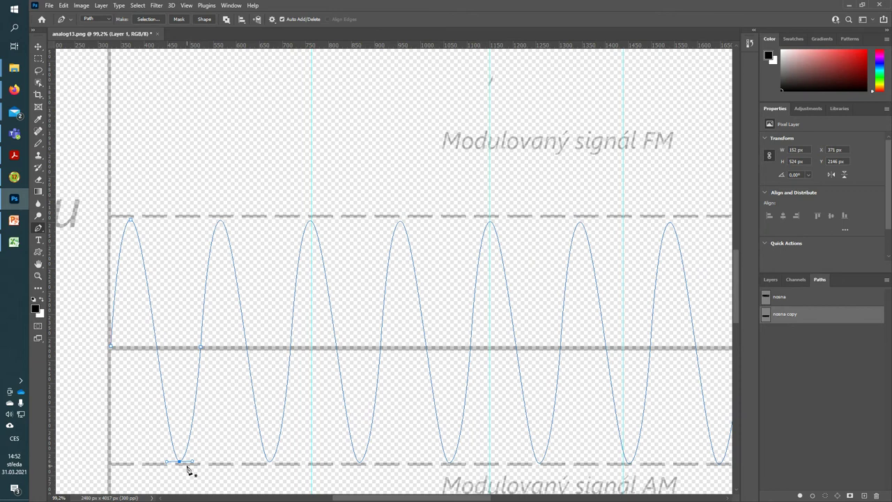
- Shift the first trough, zero crossing and second peak anchors rightward toward the guides
drag(179, 464, 191, 466)
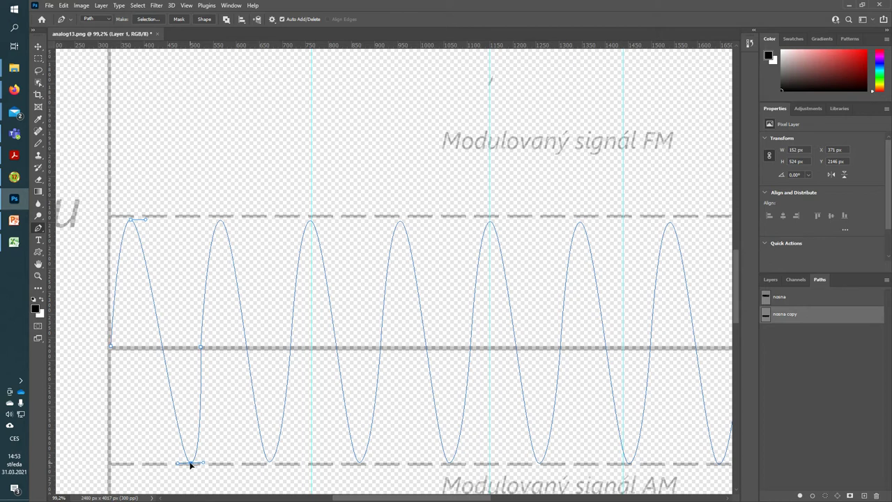
drag(190, 465, 190, 463)
drag(202, 348, 211, 348)
key(ctrl+z)
drag(202, 349, 212, 349)
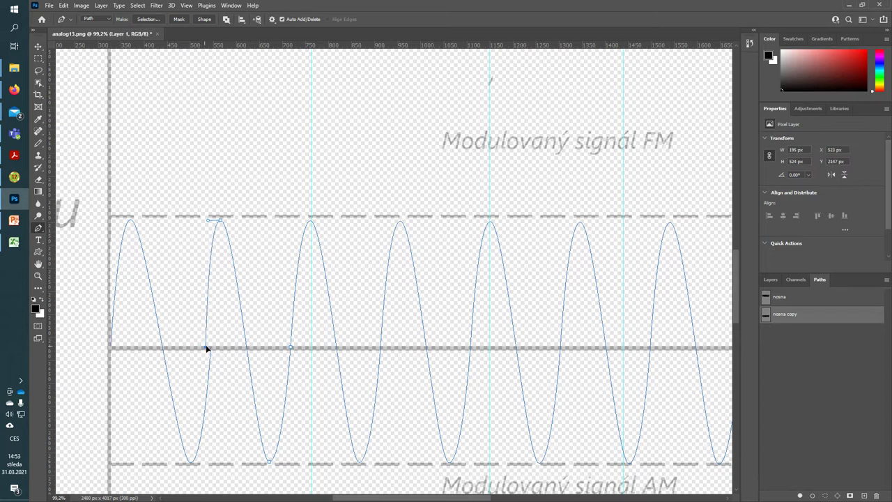
drag(220, 220, 244, 221)
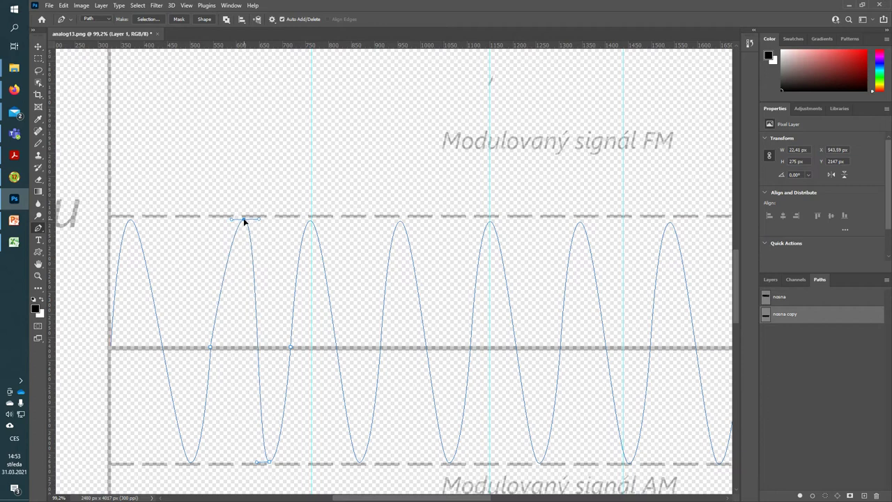
drag(211, 347, 213, 349)
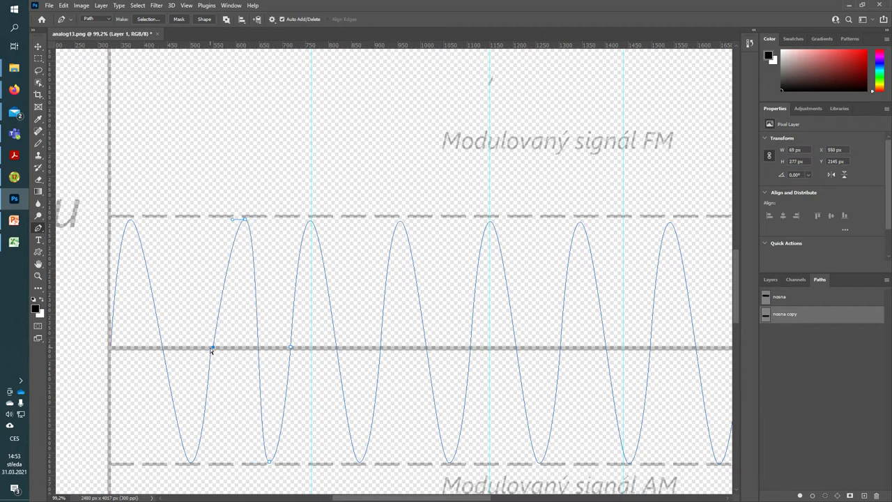
click(210, 348)
- Settle the crossing point on the axis, then move the second trough and midline crossings right
key(Down)
key(Down)
drag(213, 349, 215, 348)
click(271, 464)
drag(269, 464, 313, 467)
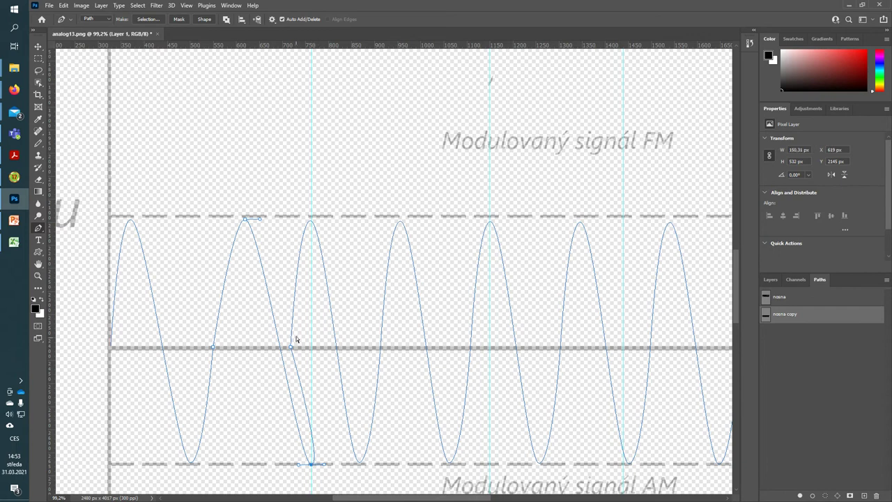
drag(290, 349, 324, 352)
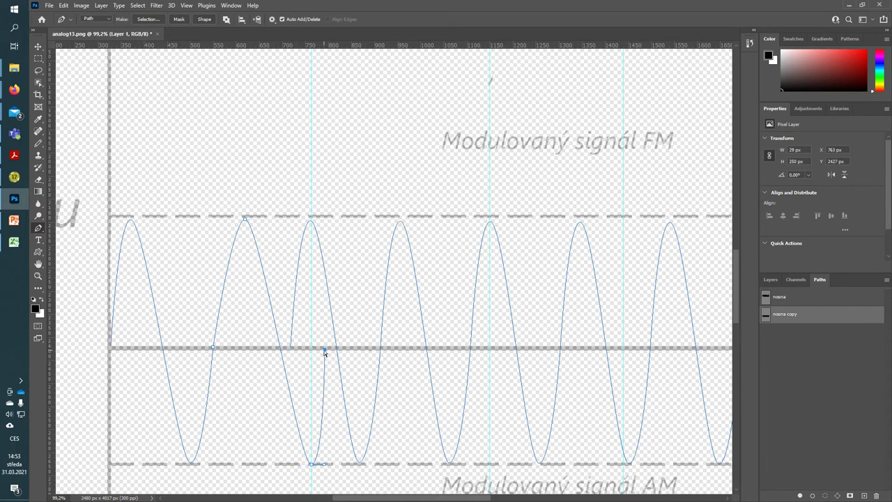
drag(325, 350, 338, 349)
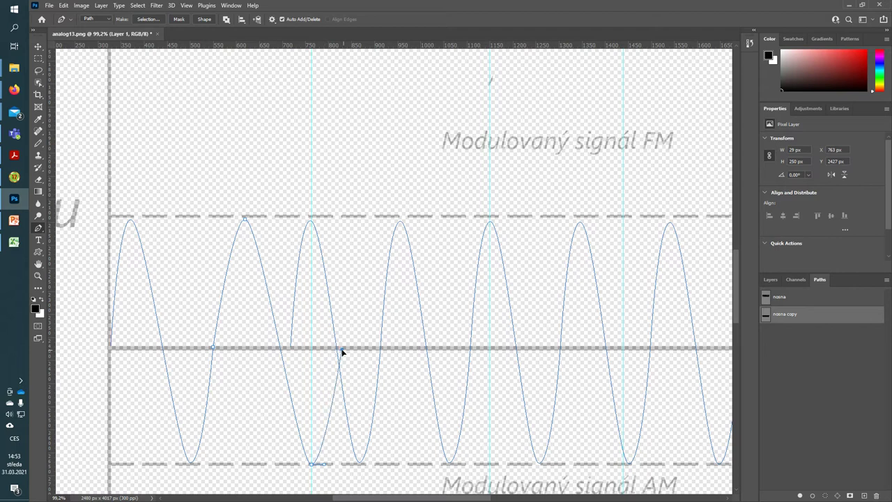
click(291, 347)
drag(291, 348, 337, 350)
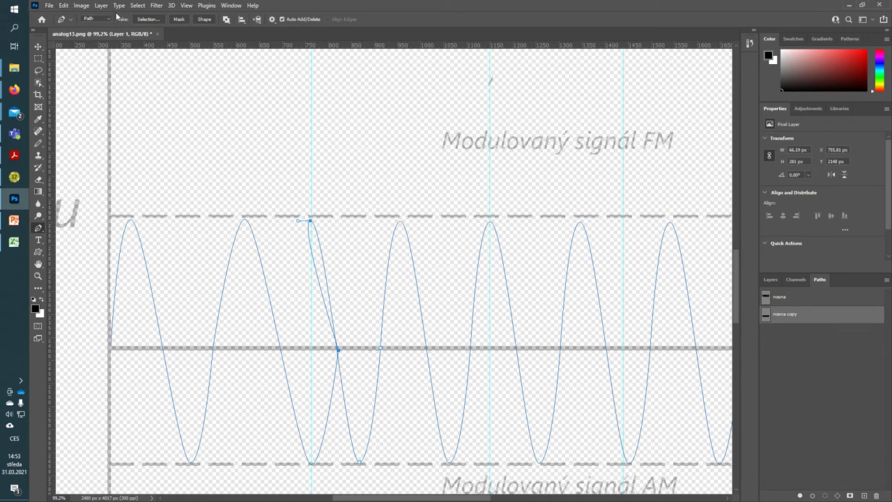
- With guides hidden, move the third peak further right, then show the guides again
click(136, 5)
mouse_move(223, 198)
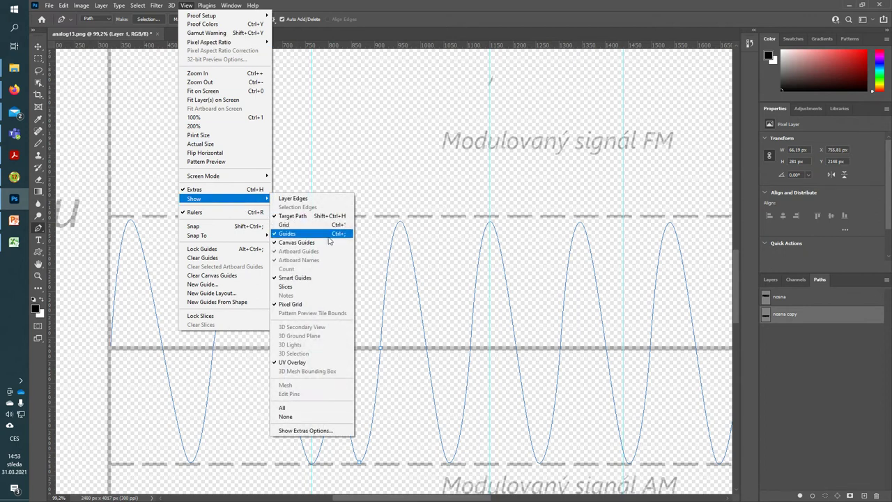
click(307, 233)
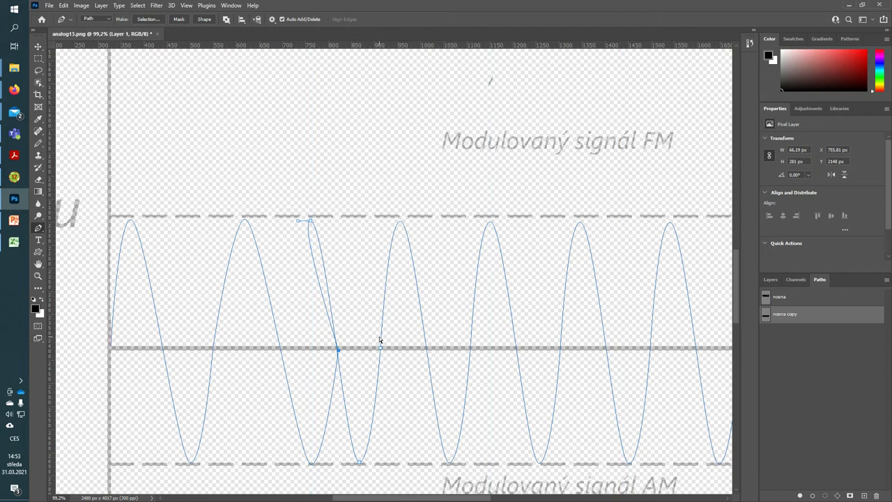
drag(311, 220, 371, 218)
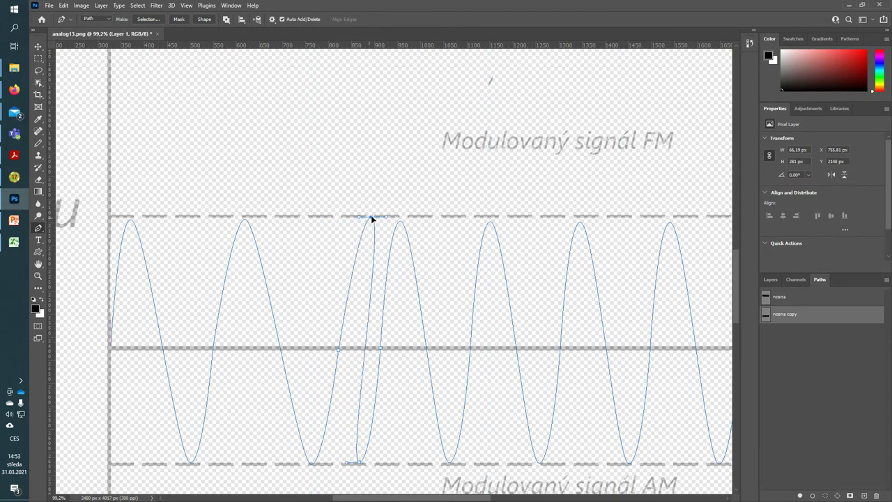
drag(372, 219, 369, 221)
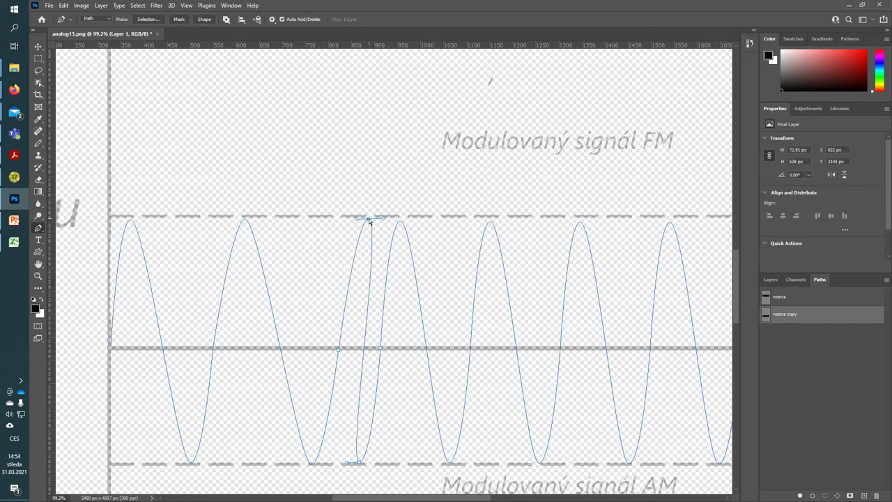
key(ctrl+semicolon)
scroll(345, 291, down, 5)
- Adjust the peak, then move the next trough, centre-line crossing and peak further right
scroll(343, 292, up, 3)
scroll(343, 209, up, 1)
scroll(341, 116, down, 1)
scroll(342, 116, down, 1)
scroll(354, 370, up, 2)
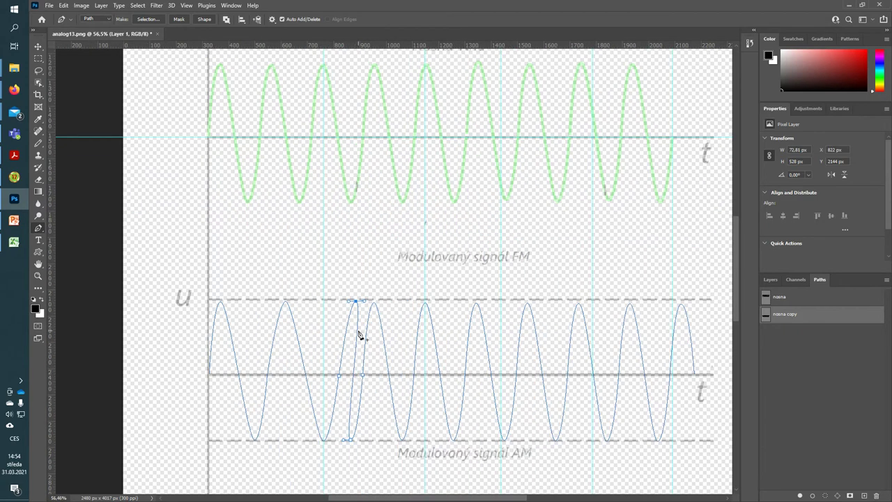
scroll(356, 314, up, 1)
scroll(347, 223, up, 2)
scroll(342, 244, down, 2)
scroll(352, 341, down, 1)
scroll(359, 340, left, 1)
scroll(359, 339, up, 3)
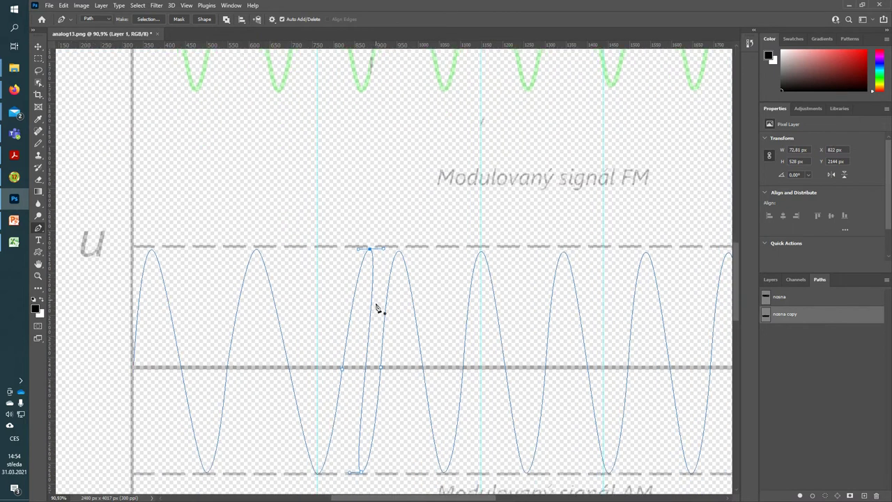
drag(370, 250, 365, 248)
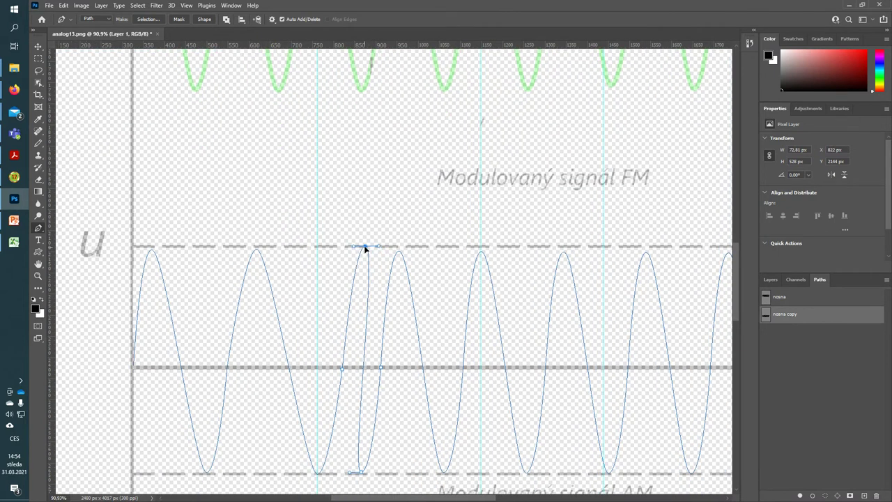
drag(360, 474, 405, 478)
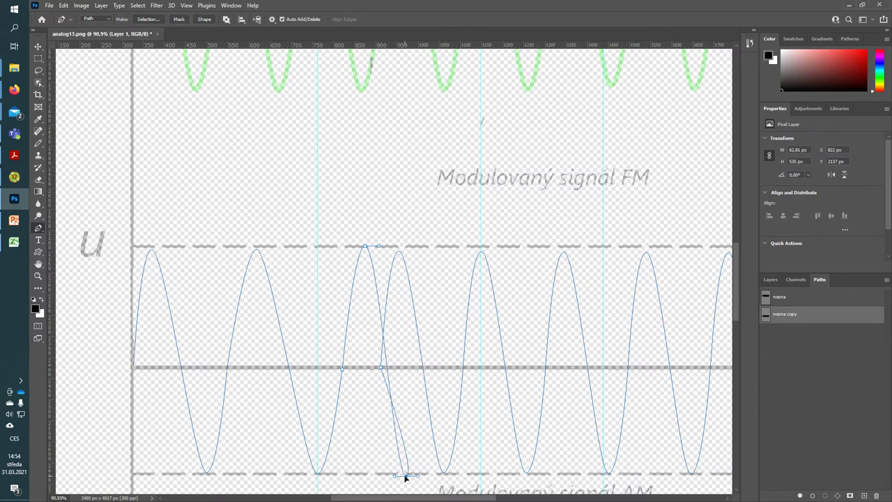
drag(379, 370, 425, 367)
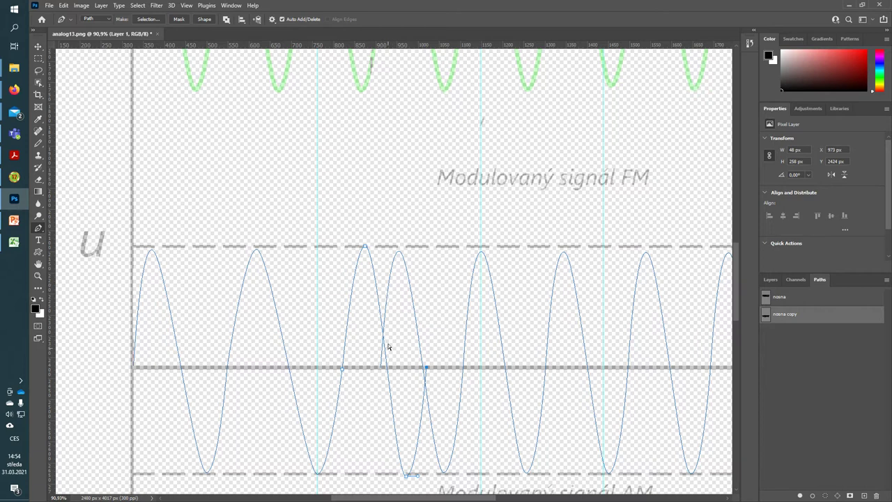
drag(379, 368, 424, 368)
mouse_move(399, 252)
mouse_down()
mouse_move(446, 255)
mouse_move(454, 246)
mouse_up()
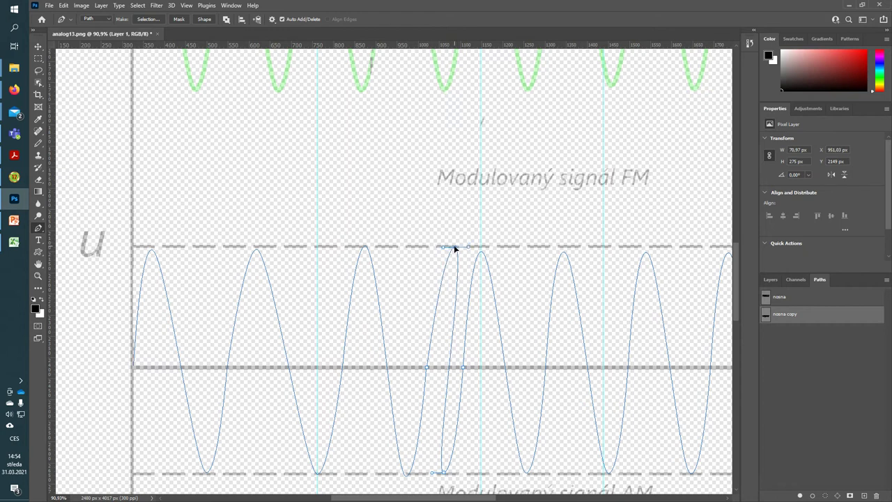
scroll(457, 234, down, 3)
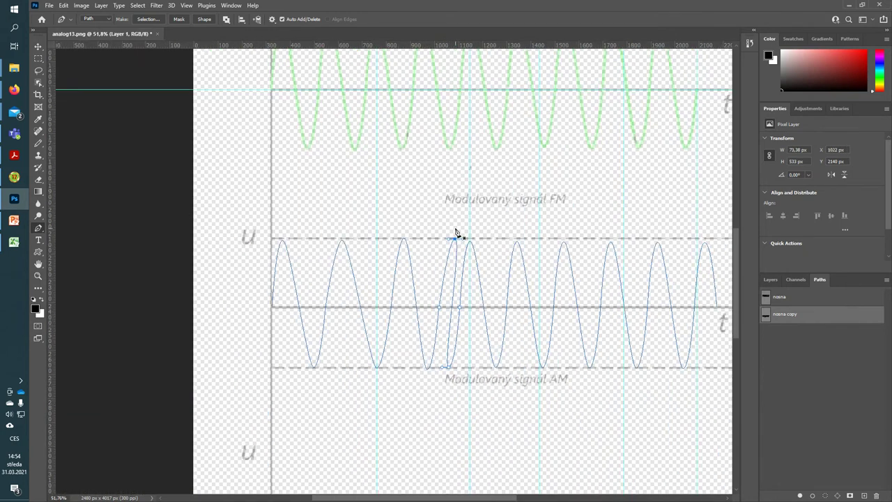
- Move the trough of the looped cycle to the right
scroll(461, 230, down, 2)
scroll(469, 168, up, 1)
scroll(470, 174, down, 1)
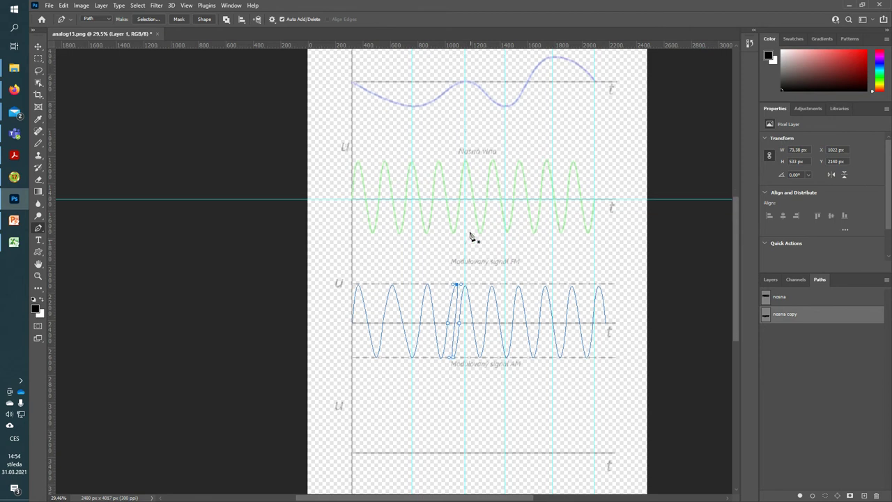
scroll(474, 348, up, 2)
scroll(474, 349, up, 2)
scroll(467, 341, down, 2)
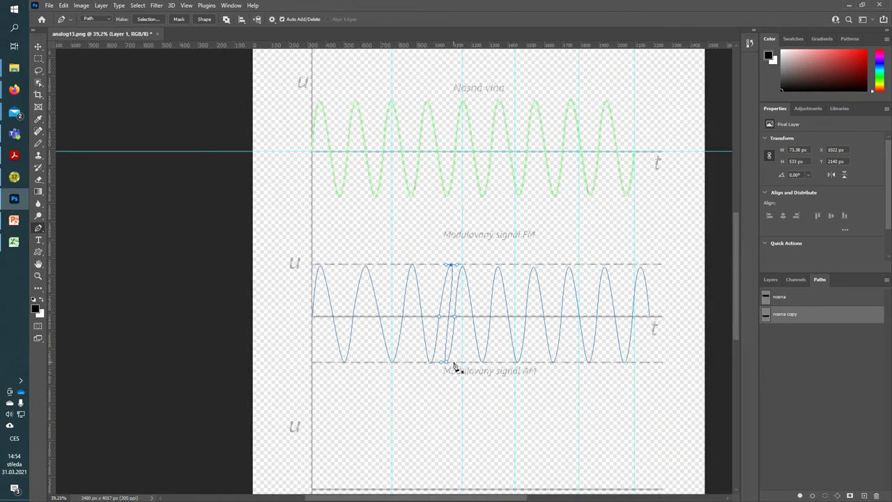
mouse_move(453, 363)
mouse_down()
mouse_move(463, 363)
mouse_move(460, 317)
mouse_up()
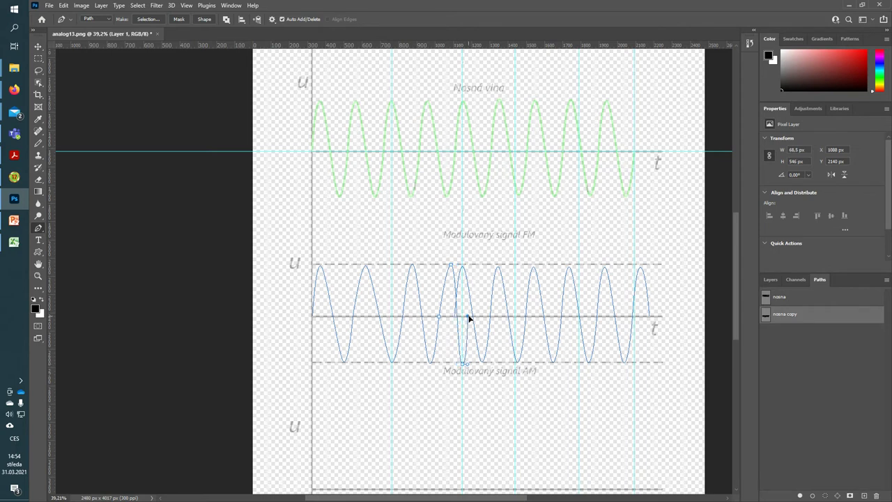
scroll(472, 313, up, 2)
scroll(472, 319, up, 2)
- Move the midline crossing and top point right into a peak, then smooth the rising curve
ctrl+click(448, 271)
drag(442, 323, 476, 322)
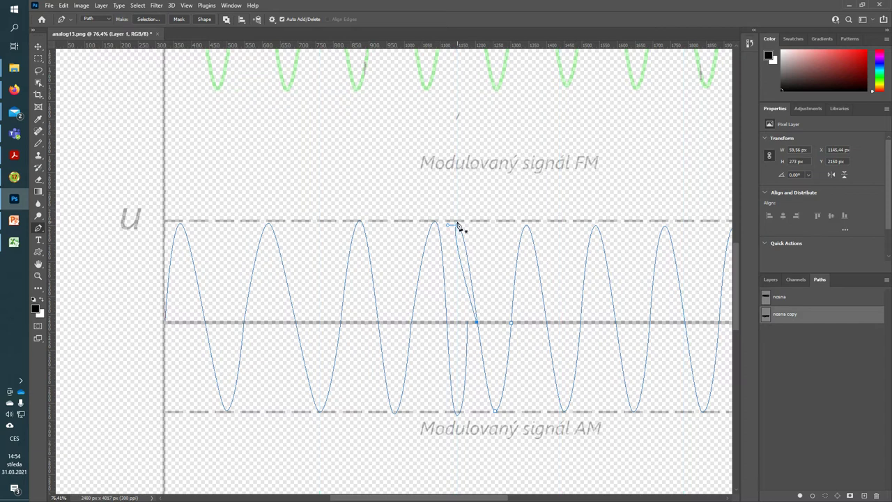
drag(458, 228, 497, 223)
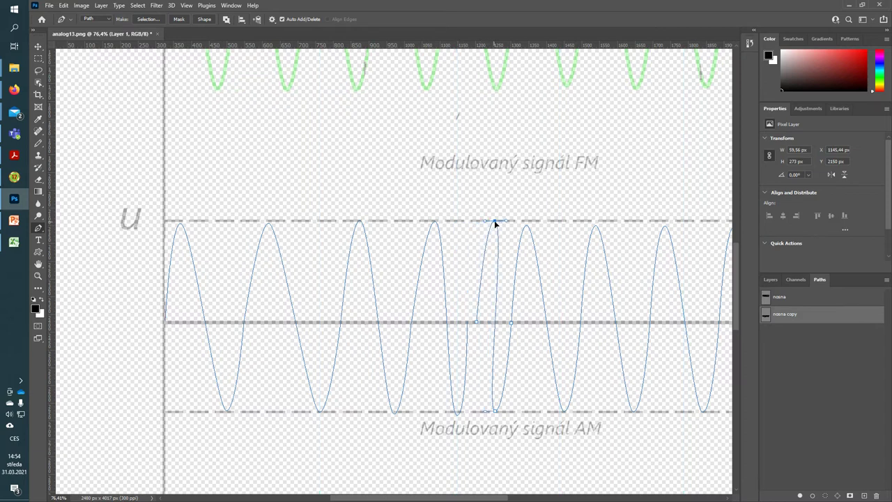
click(468, 327)
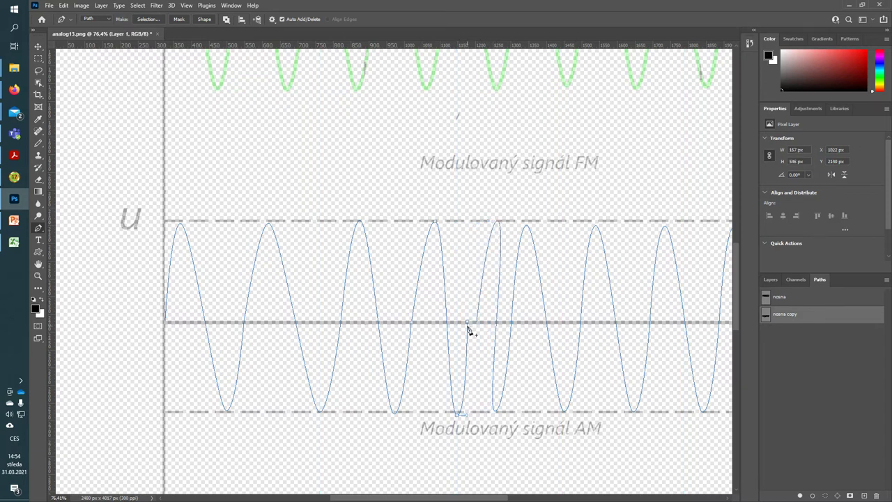
mouse_move(467, 322)
mouse_down()
mouse_move(478, 323)
mouse_move(393, 357)
mouse_up()
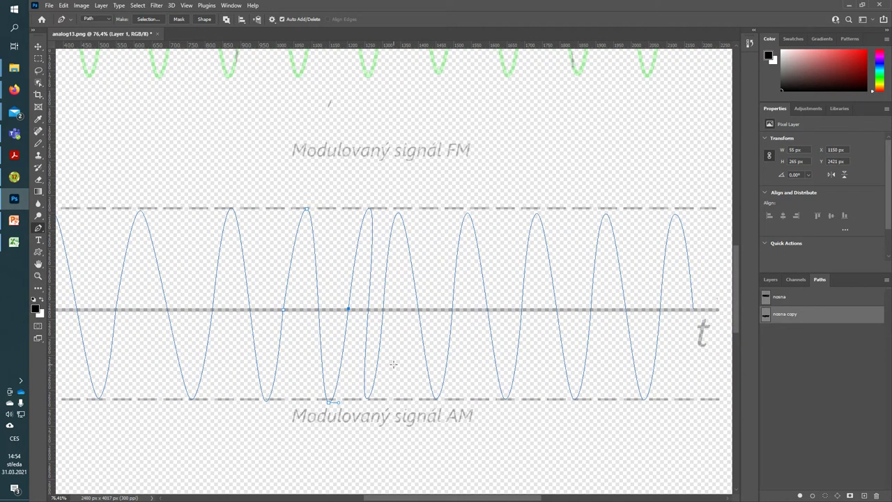
- Show the guides again and zoom in on the copied wave under the FM label
scroll(394, 358, up, 2)
key(ctrl+semicolon)
scroll(399, 370, up, 2)
scroll(404, 359, up, 4)
scroll(412, 344, up, 4)
scroll(408, 346, up, 2)
scroll(404, 335, up, 4)
scroll(400, 299, down, 2)
scroll(398, 274, down, 4)
scroll(394, 299, down, 5)
scroll(389, 342, down, 4)
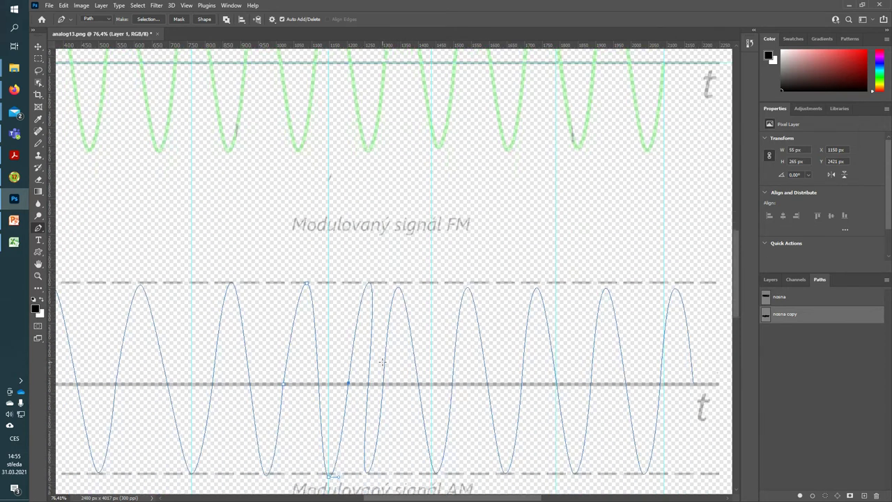
scroll(382, 375, down, 2)
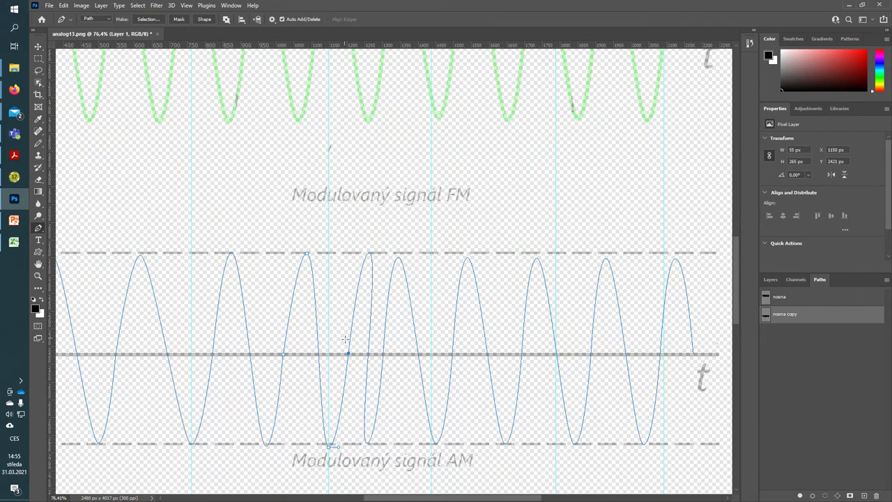
- Drag one cycle's peak, trough and axis crossing right to narrow it, and shift the next peak right
click(372, 257)
drag(369, 253, 381, 253)
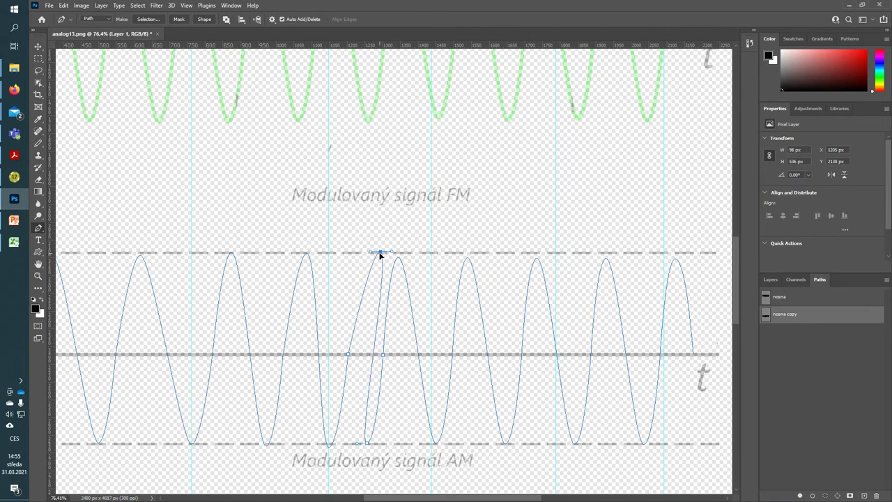
drag(369, 443, 403, 443)
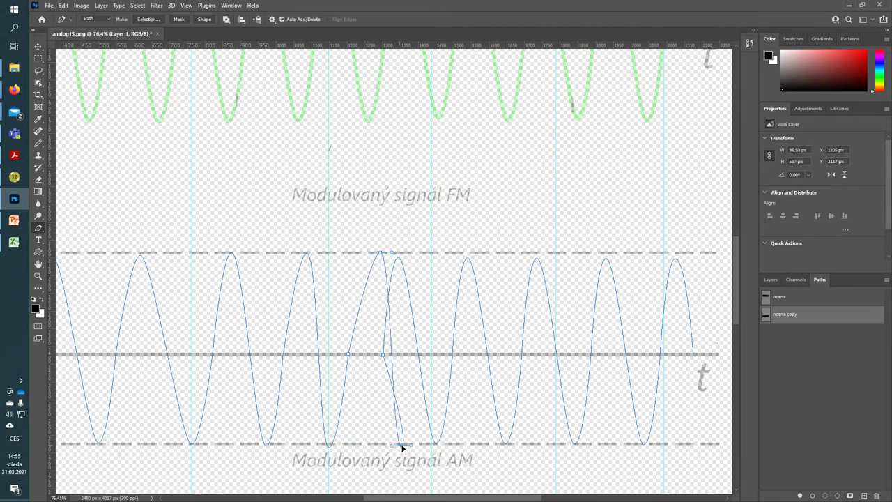
drag(384, 357, 414, 355)
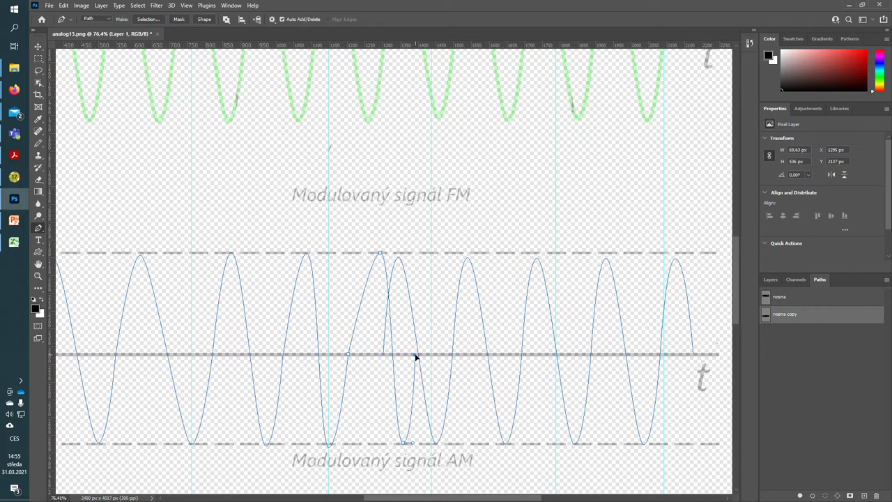
drag(386, 357, 417, 357)
click(417, 357)
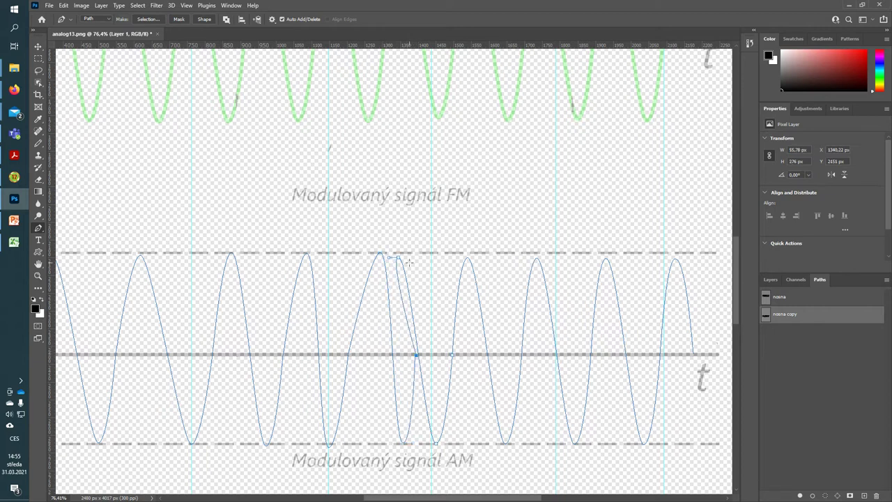
drag(398, 258, 433, 255)
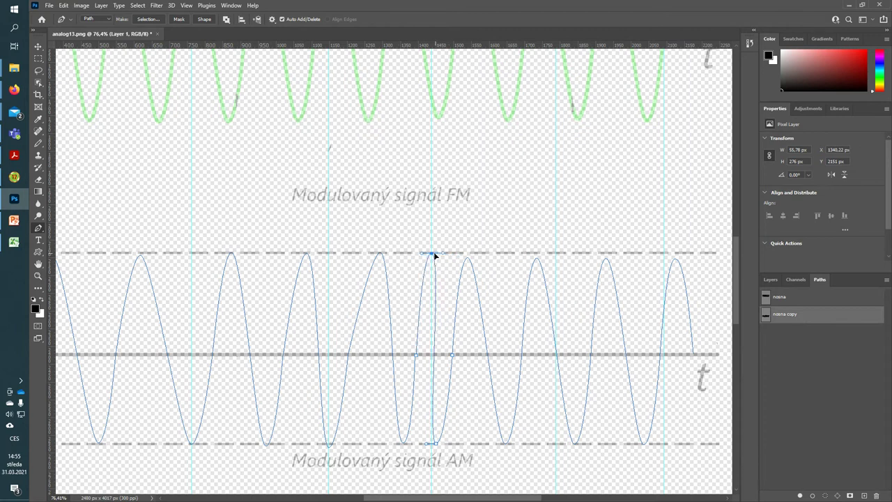
- Shift the narrowed peak and its axis crossing further right to slim the cycle
scroll(432, 255, up, 3)
scroll(431, 255, up, 3)
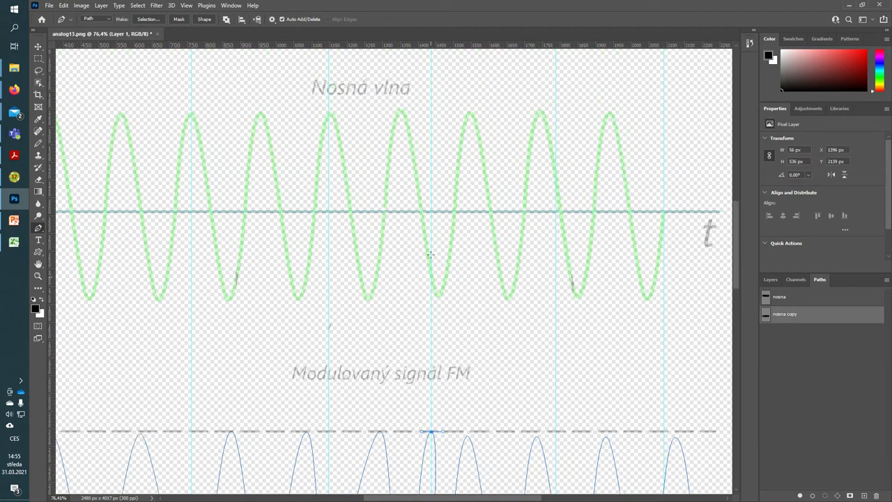
scroll(431, 254, up, 2)
scroll(431, 255, up, 4)
scroll(429, 265, down, 1)
scroll(427, 279, down, 4)
scroll(422, 299, down, 4)
scroll(422, 299, up, 4)
scroll(422, 299, up, 4)
scroll(431, 262, down, 2)
scroll(432, 267, down, 3)
scroll(431, 267, down, 5)
scroll(436, 271, down, 3)
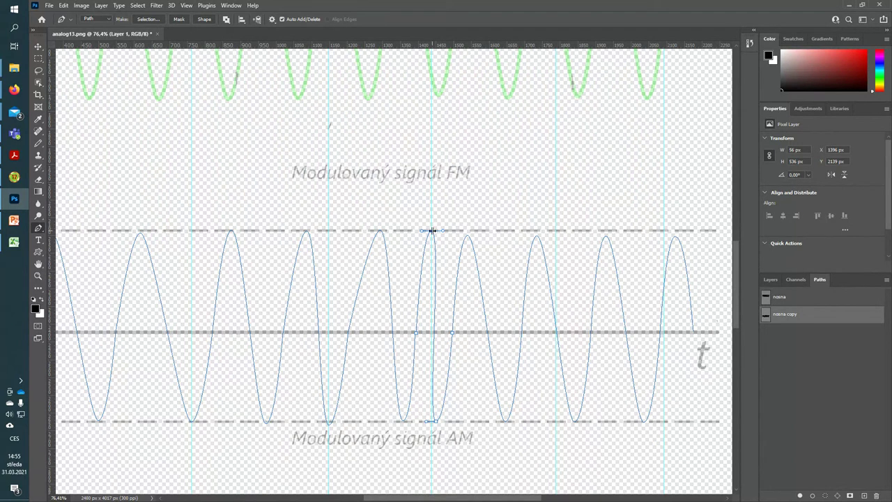
drag(430, 231, 453, 231)
drag(416, 332, 427, 334)
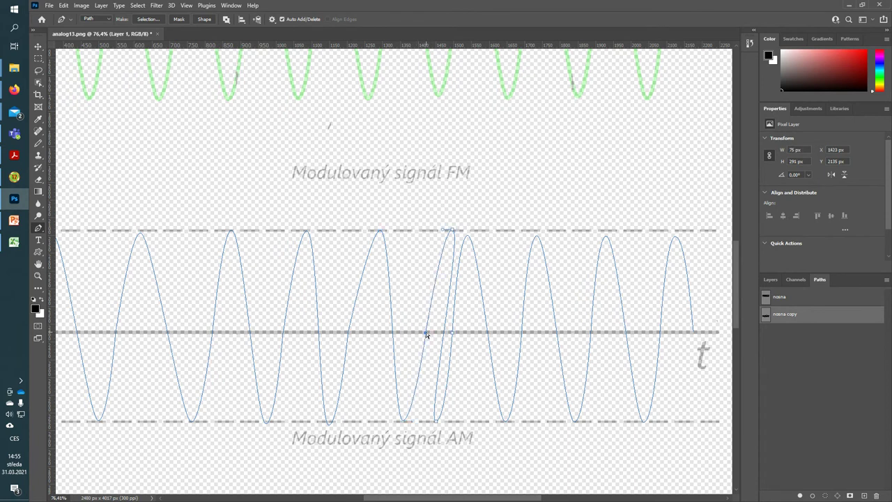
scroll(460, 383, right, 2)
- With guides shown, move the narrow wave's trough and following axis crossings right
scroll(448, 390, up, 1)
scroll(448, 392, up, 1)
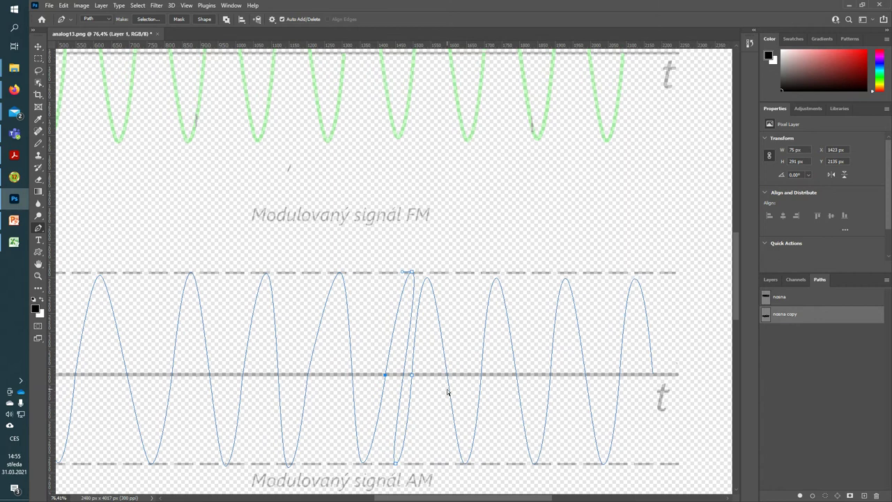
key(ctrl+semicolon)
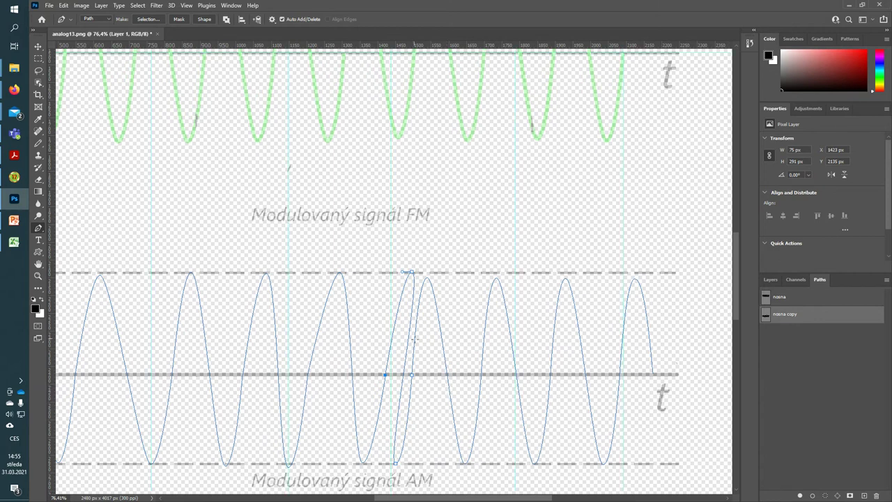
drag(413, 375, 436, 375)
mouse_move(385, 378)
mouse_down()
mouse_move(401, 375)
mouse_move(387, 376)
mouse_up()
drag(396, 464, 440, 463)
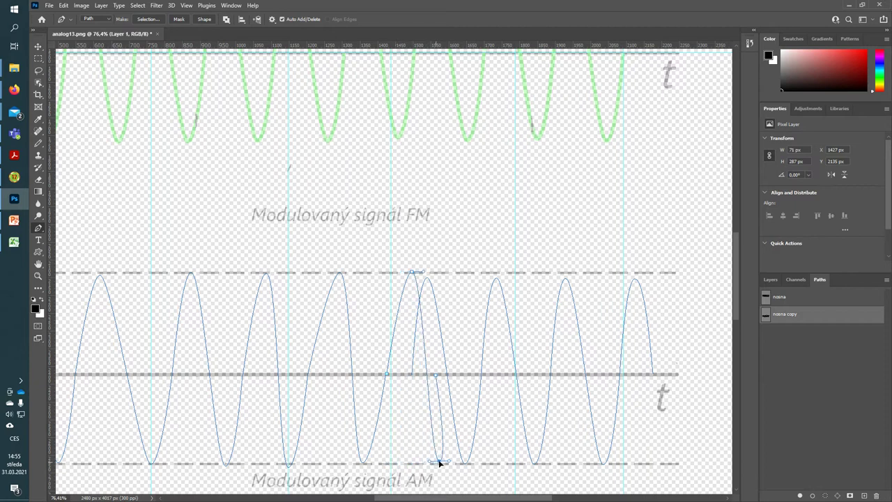
click(439, 463)
drag(437, 379, 457, 380)
drag(456, 376, 463, 376)
click(412, 373)
ctrl+click(439, 324)
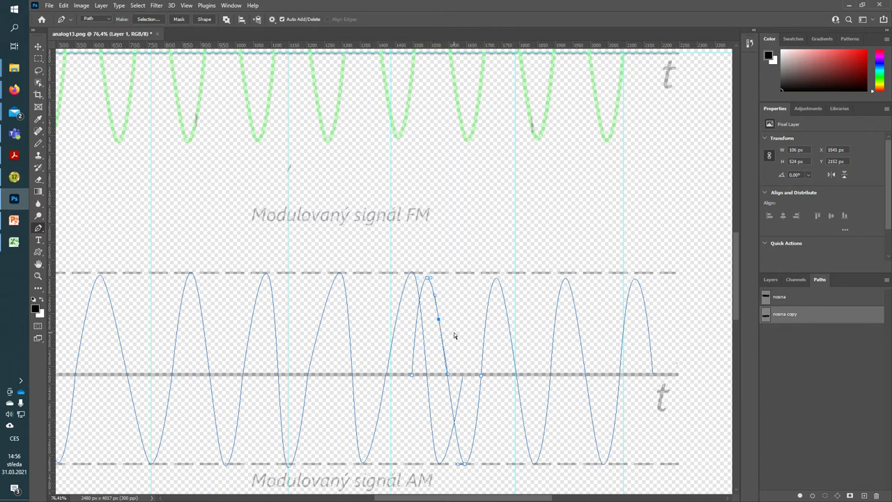
- With Direct Selection, shift the copied wave section about 190 px right and delete the misplaced section
key(a)
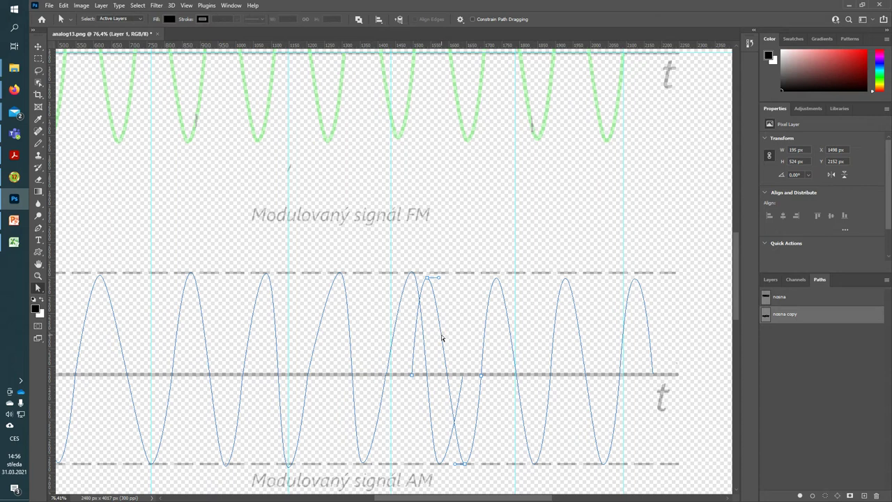
click(556, 321)
click(435, 293)
drag(439, 305, 456, 303)
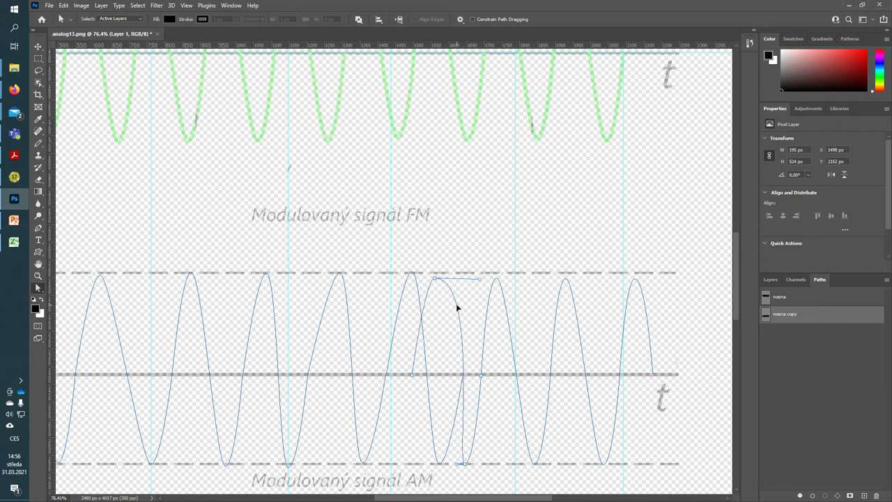
drag(438, 322, 488, 330)
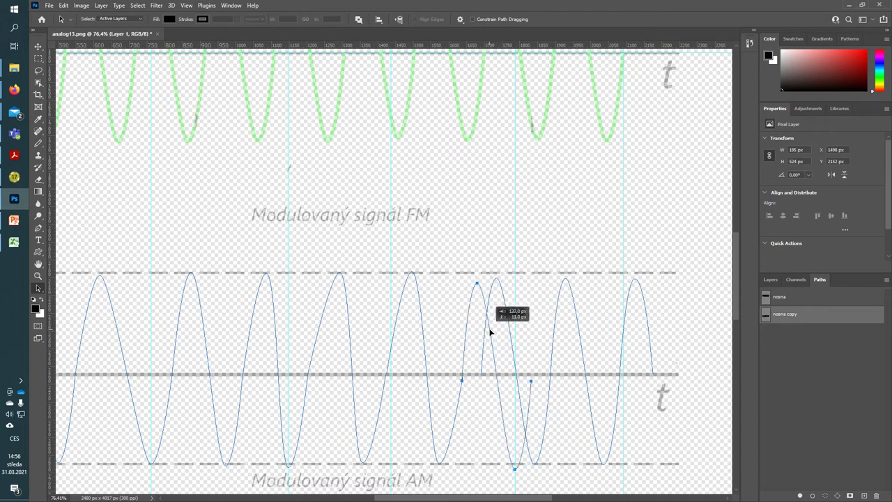
drag(488, 330, 622, 320)
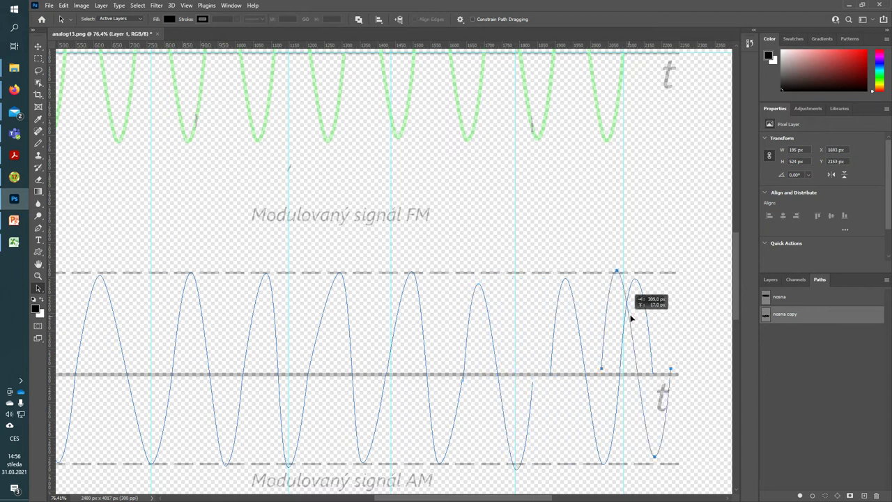
drag(622, 320, 637, 329)
key(Delete)
- Delete the small leftover wave piece and move the next wave cycle right into place
drag(552, 356, 549, 352)
key(Delete)
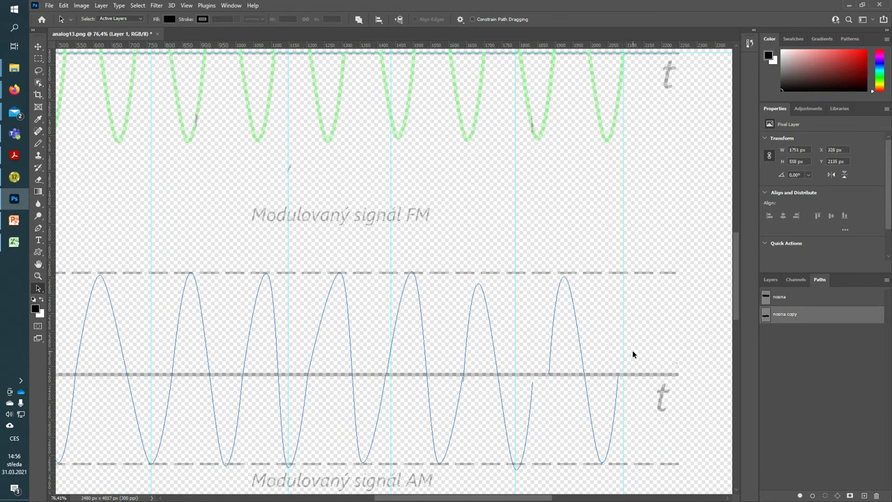
drag(579, 338, 620, 336)
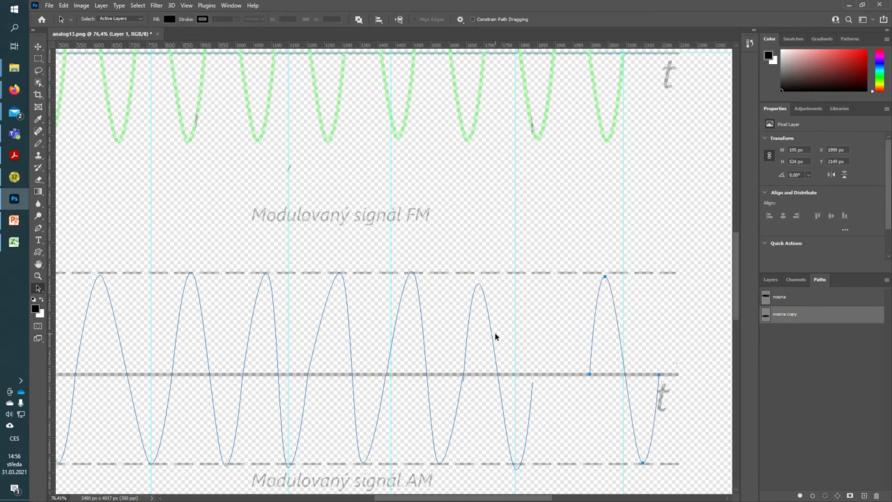
drag(490, 336, 530, 328)
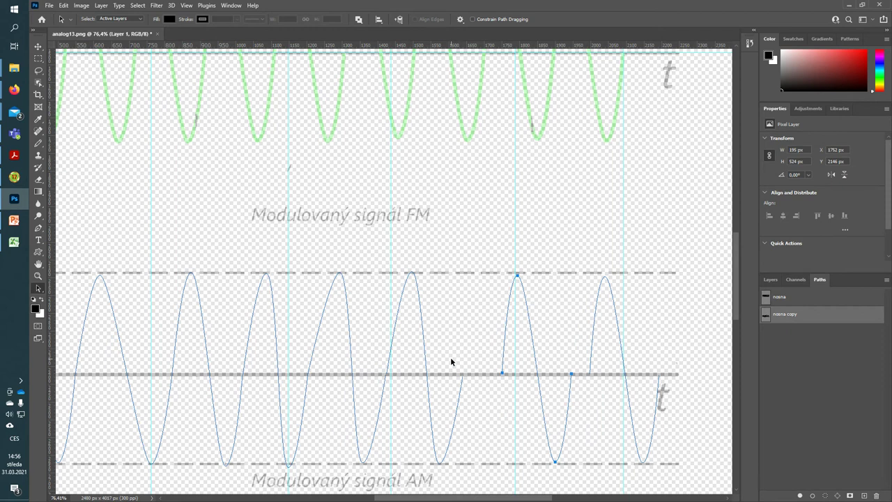
scroll(398, 258, down, 3)
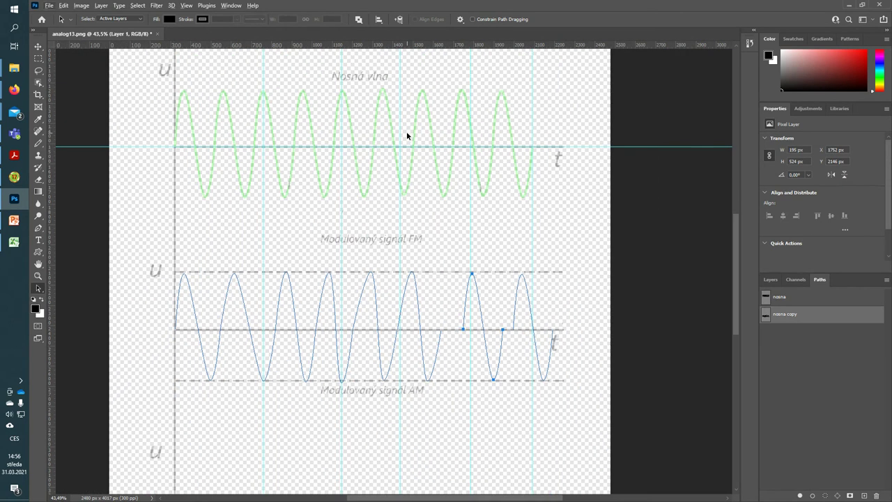
- Zoom out to check the wave, zoom back in to 125%, and nudge the trough right
scroll(408, 133, down, 1)
scroll(408, 132, up, 2)
scroll(411, 133, up, 2)
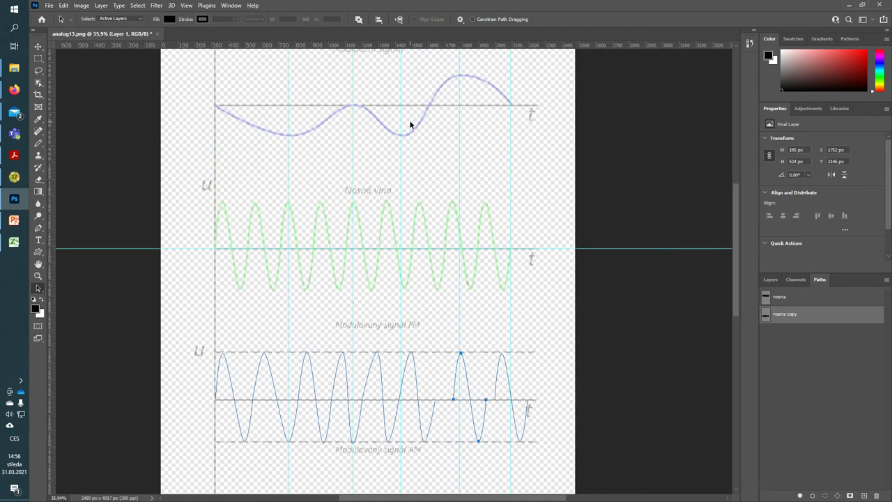
scroll(411, 129, down, 1)
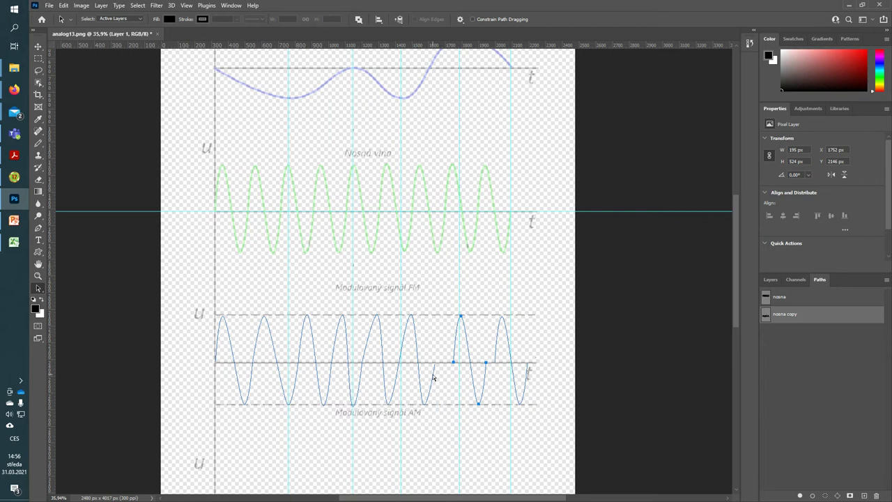
scroll(433, 377, left, 1)
scroll(467, 376, up, 1)
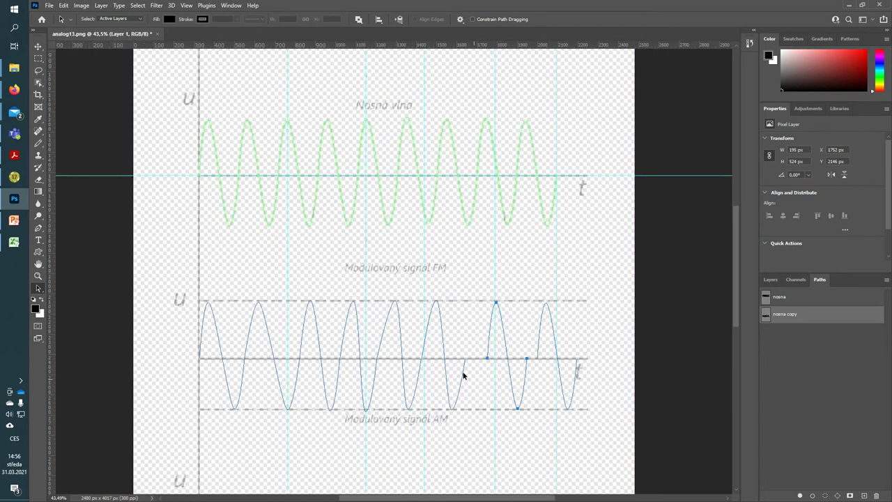
scroll(464, 376, up, 1)
scroll(418, 345, up, 3)
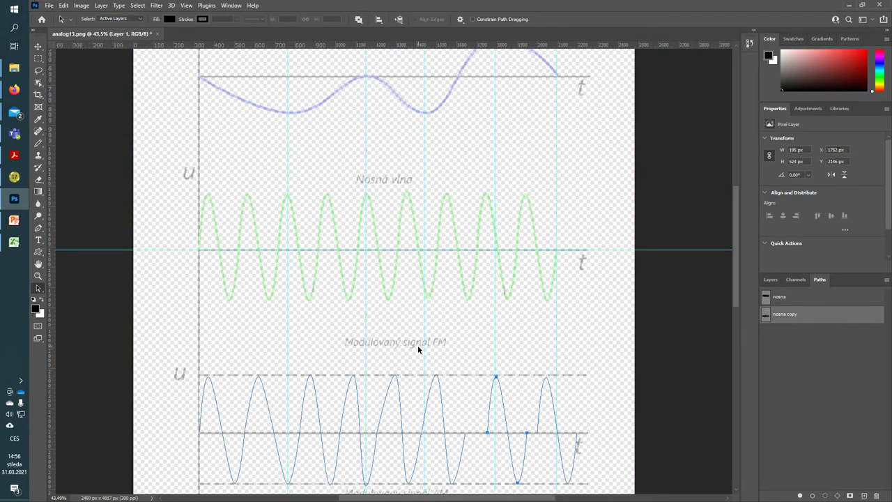
scroll(422, 313, down, 3)
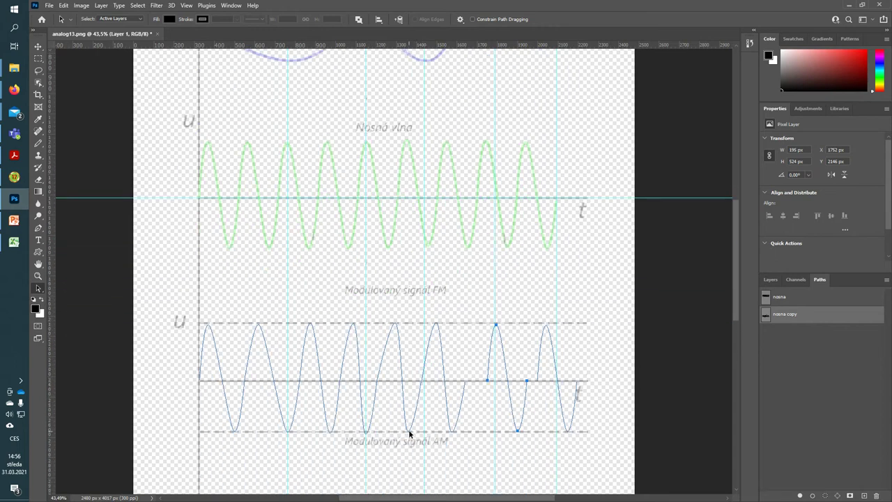
drag(408, 433, 414, 432)
ctrl+click(408, 431)
click(414, 431)
- Move the trough and axis crossing right, join the loose path end onto the peak, and shift the peak right
alt+scroll(412, 431, up, 3)
scroll(414, 430, down, 2)
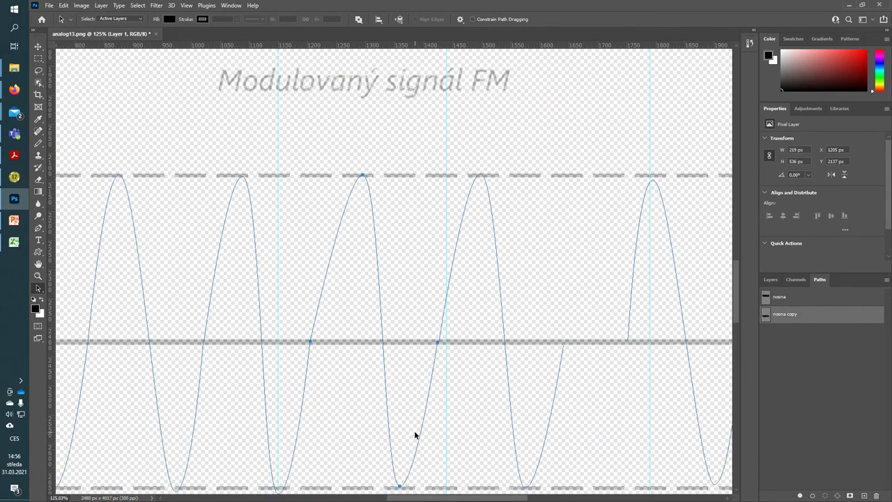
scroll(414, 430, down, 2)
drag(402, 443, 445, 443)
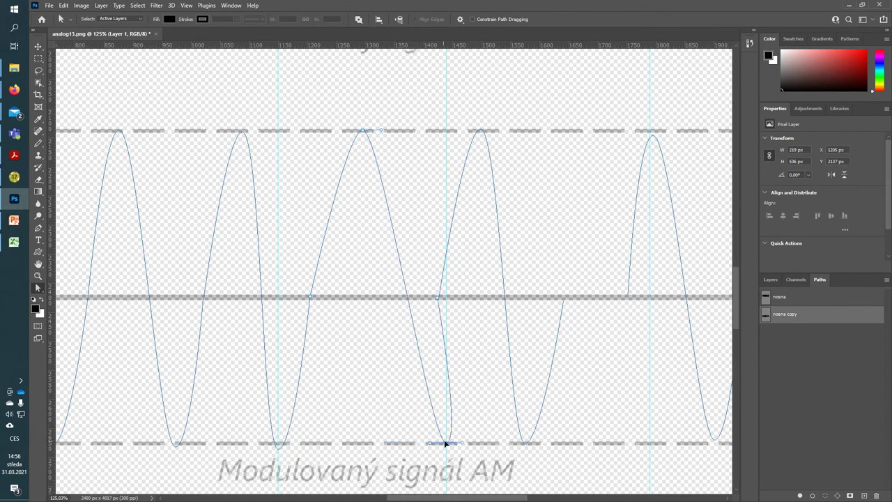
drag(436, 298, 474, 300)
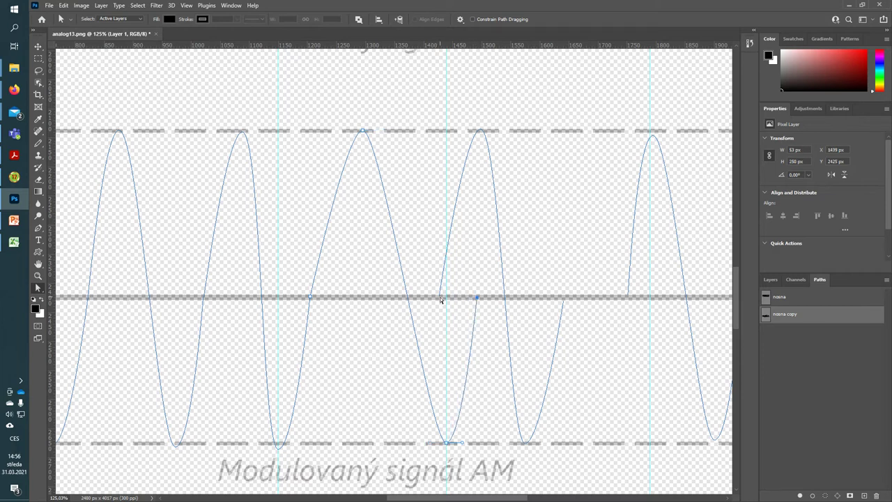
drag(440, 297, 477, 297)
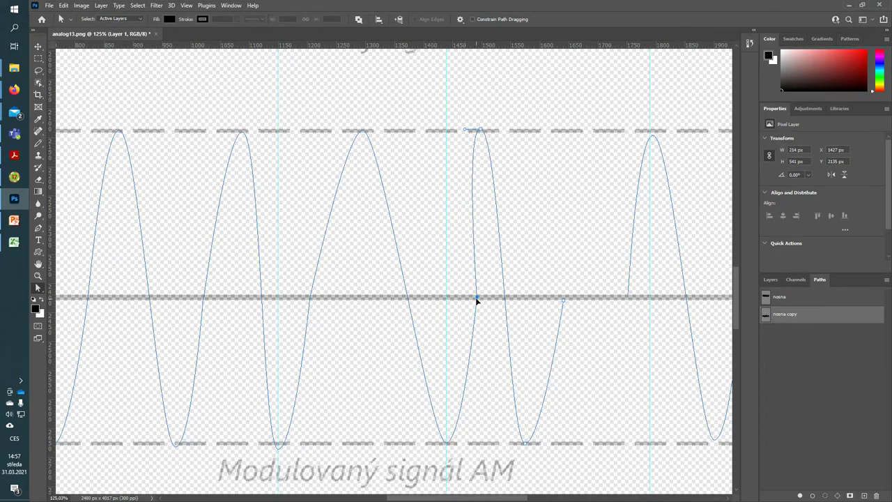
mouse_move(480, 130)
mouse_down()
mouse_move(524, 135)
mouse_move(481, 131)
mouse_up()
drag(481, 131, 524, 130)
- Move the axis end point and the next trough right to compress that cycle
click(563, 300)
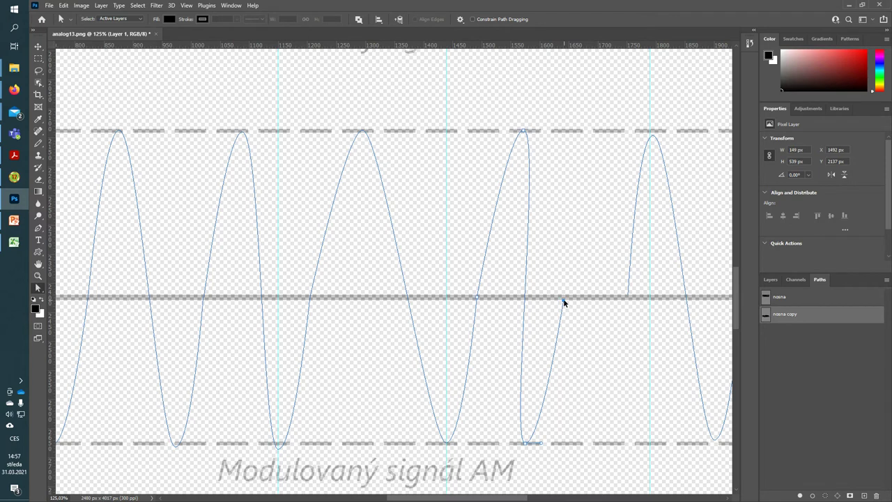
drag(563, 303, 590, 299)
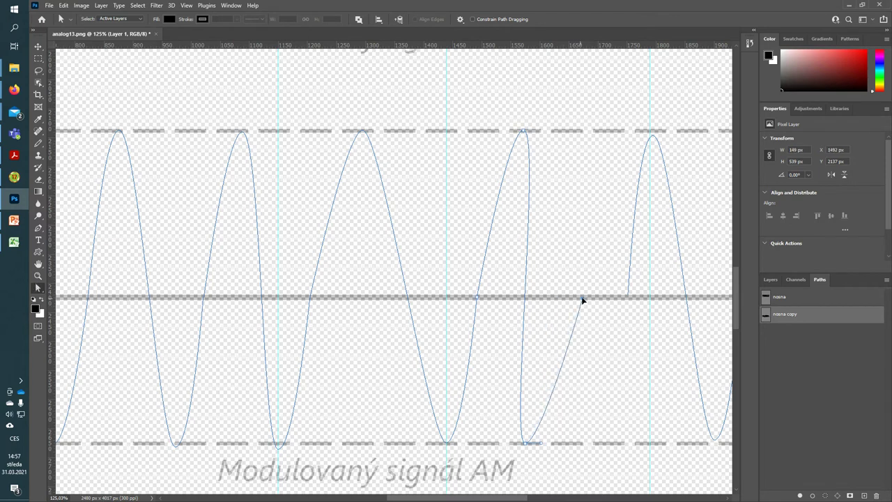
click(525, 442)
click(525, 442)
drag(525, 443, 573, 444)
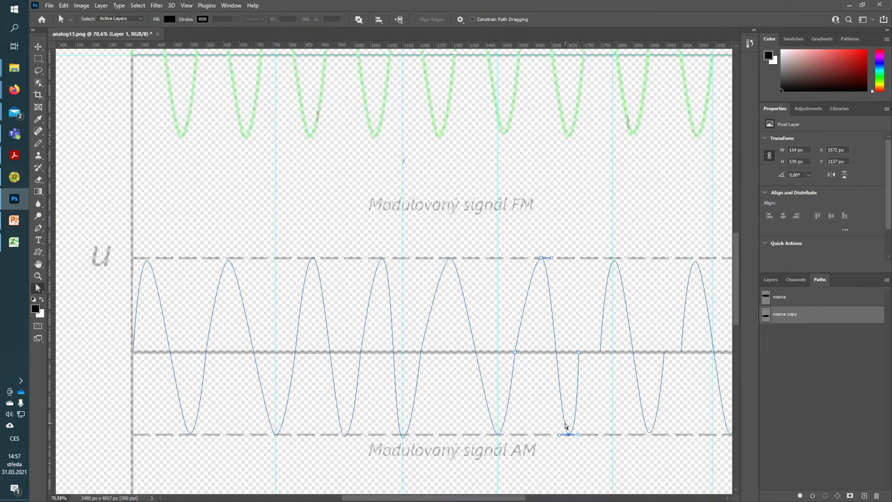
- Move a midline anchor of the right-hand wave left and select that wave's peak anchor
alt+scroll(572, 439, down, 5)
scroll(572, 328, down, 2)
scroll(575, 258, down, 2)
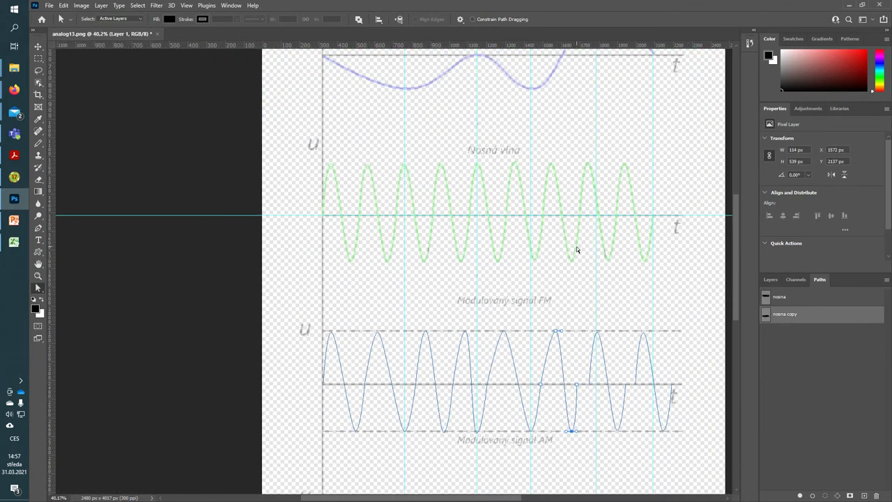
scroll(587, 343, up, 1)
scroll(598, 343, down, 1)
scroll(593, 365, up, 1)
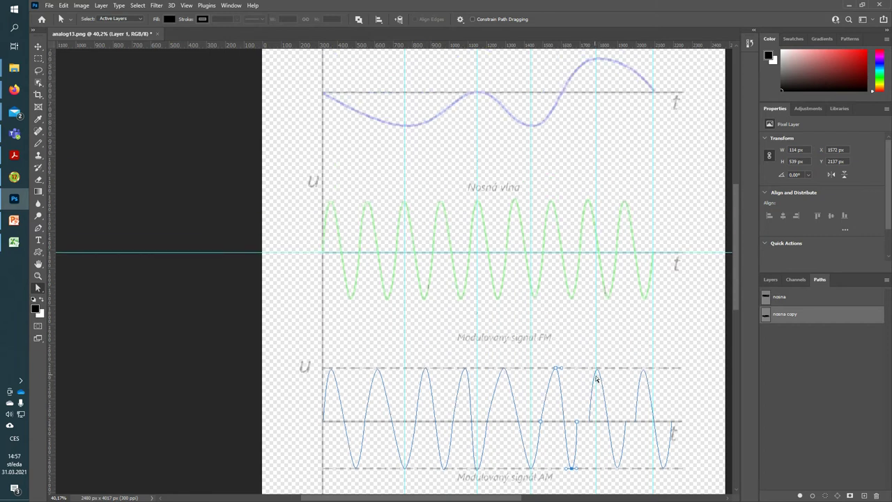
scroll(598, 372, up, 1)
scroll(590, 349, down, 2)
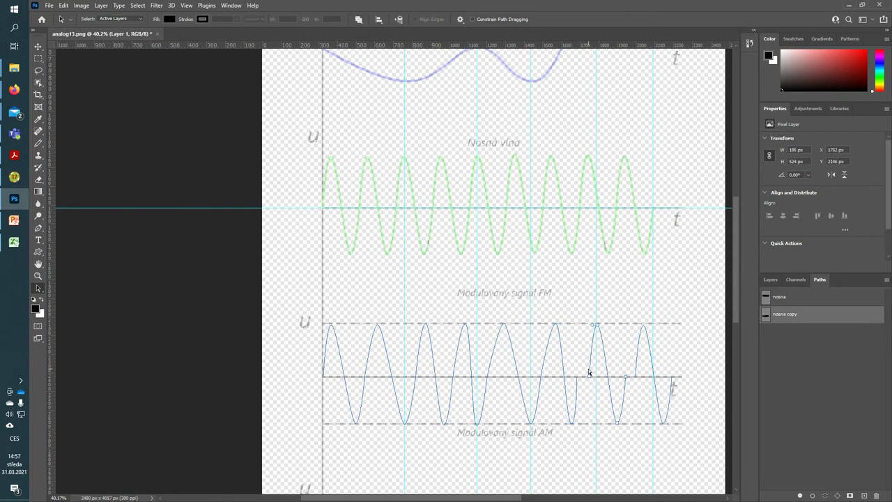
scroll(591, 368, up, 2)
drag(588, 381, 569, 382)
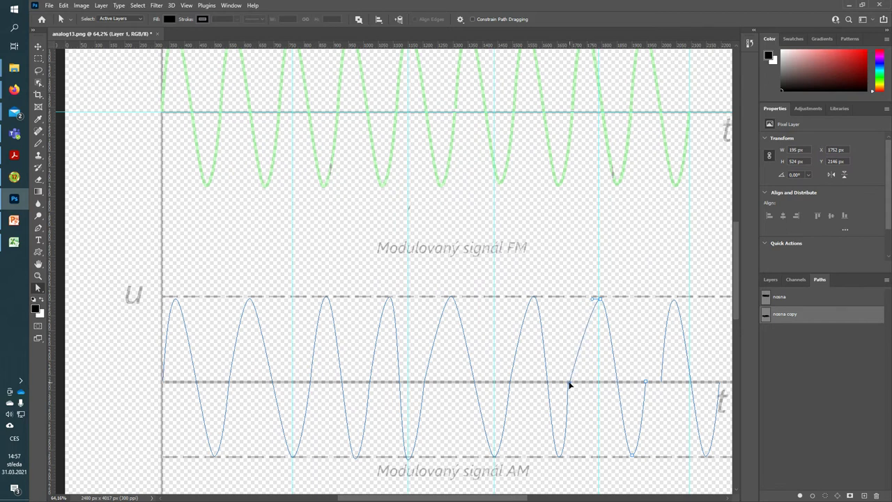
click(601, 301)
click(601, 300)
- Shift the peak left along the dashed line, nudge anchors 7 px left, and move the trough slightly right
alt+scroll(600, 301, up, 5)
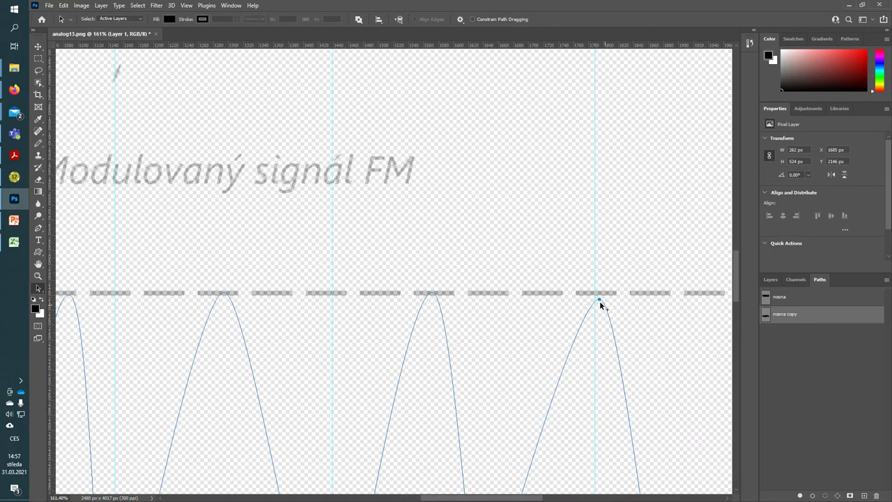
drag(599, 301, 562, 298)
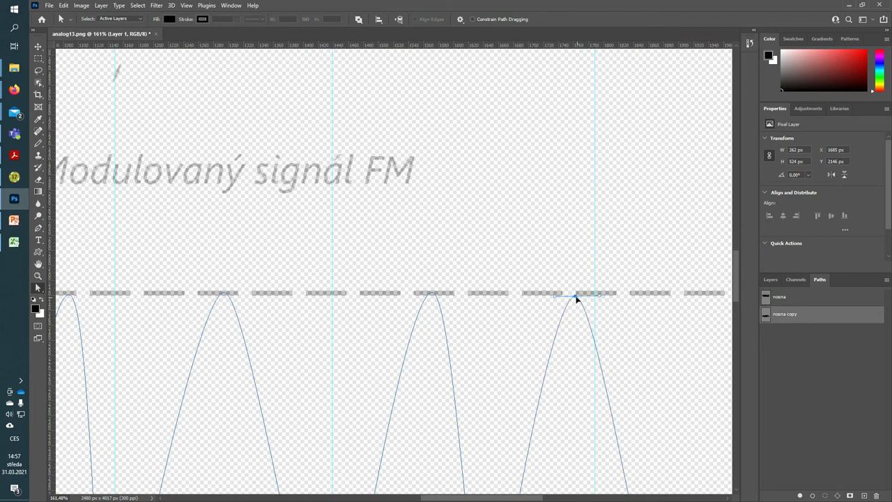
alt+scroll(571, 311, down, 2)
alt+scroll(596, 342, down, 1)
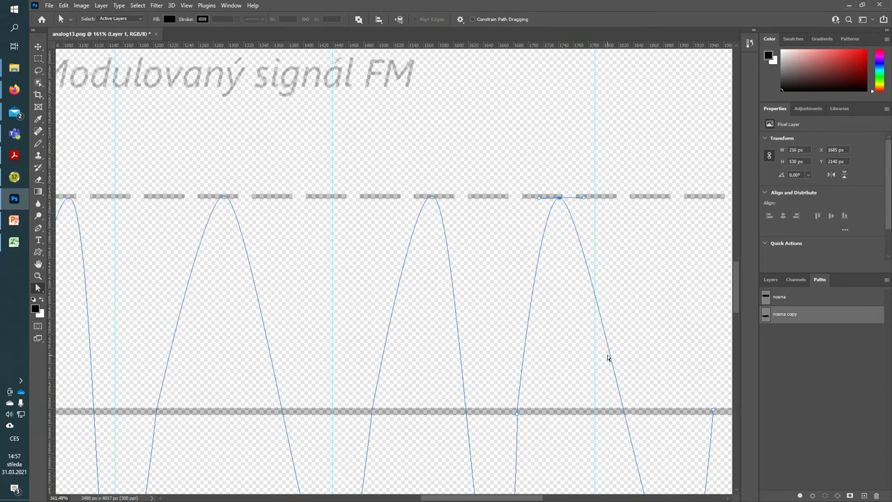
alt+scroll(605, 353, down, 1)
drag(582, 273, 578, 276)
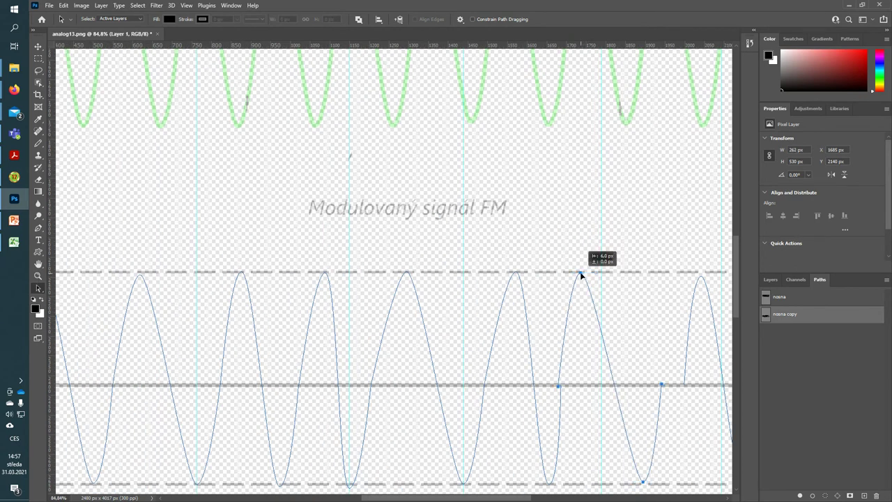
drag(556, 387, 562, 388)
- Tighten the last cycle by moving its trough and rising midline anchor left and bending the segment to the peak
scroll(633, 424, down, 1)
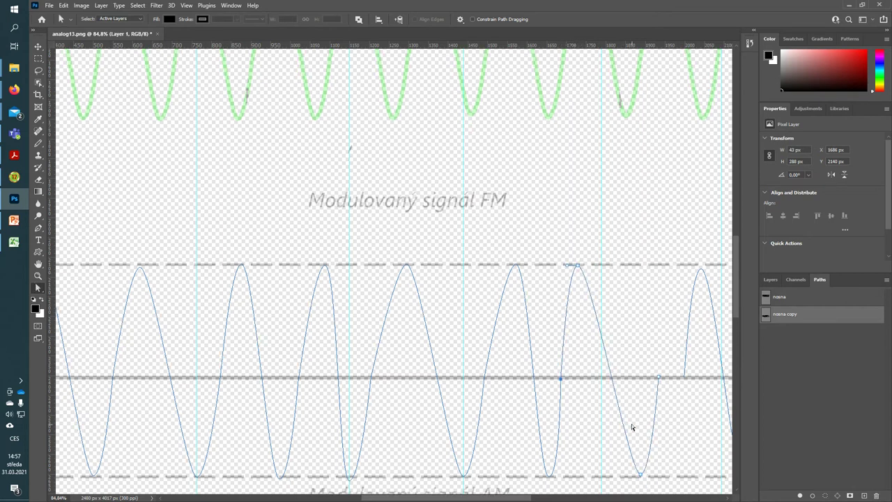
scroll(641, 453, down, 2)
click(641, 453)
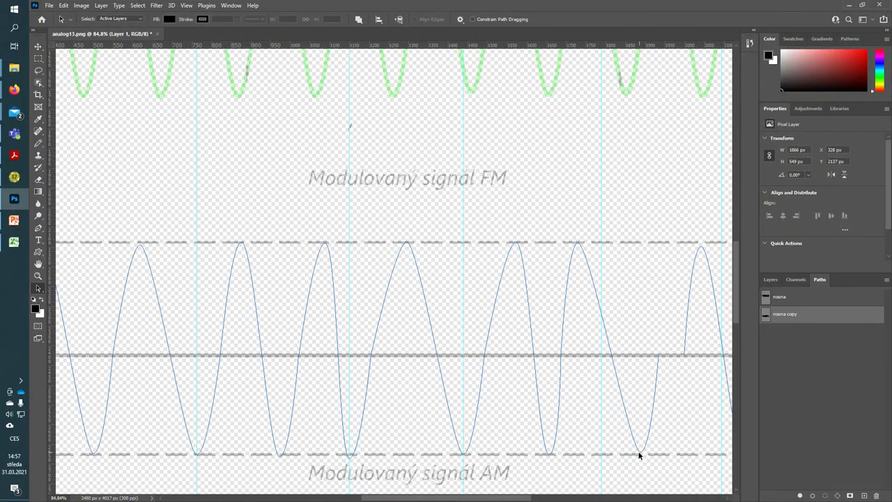
drag(641, 453, 641, 452)
drag(641, 453, 603, 456)
click(658, 354)
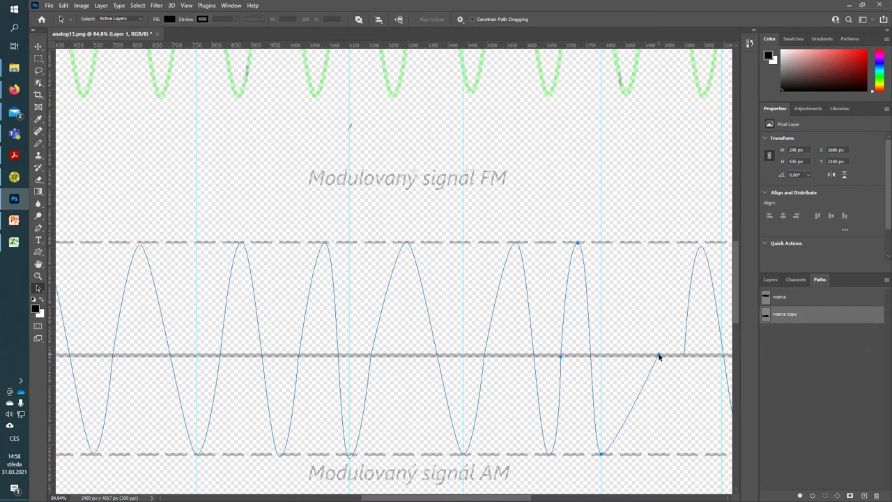
drag(659, 356, 616, 356)
mouse_move(686, 339)
mouse_down()
mouse_move(673, 338)
mouse_move(683, 328)
mouse_up()
scroll(688, 336, down, 1)
- Move the right part of the path 176 px left, seat the bottom anchor on the lower dashed line, and pull the end point left
scroll(688, 336, down, 3)
drag(702, 338, 672, 340)
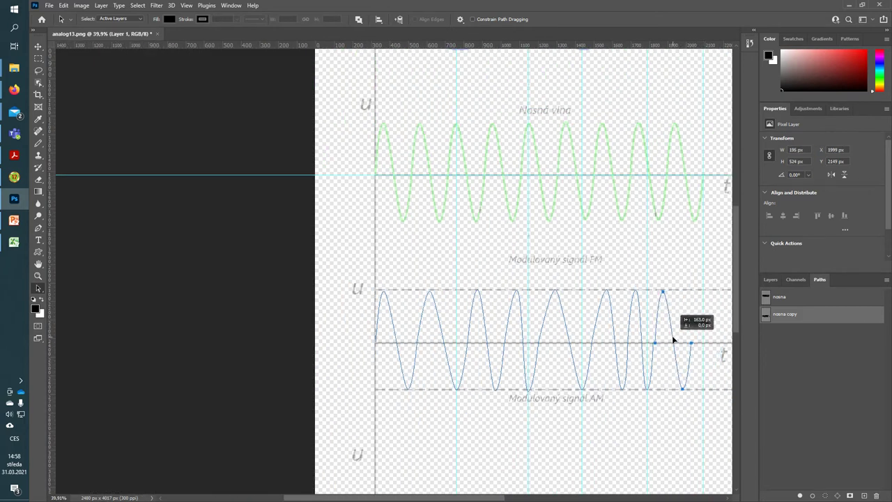
scroll(676, 342, down, 1)
scroll(675, 343, up, 2)
scroll(666, 343, up, 3)
scroll(672, 336, up, 3)
scroll(672, 335, up, 1)
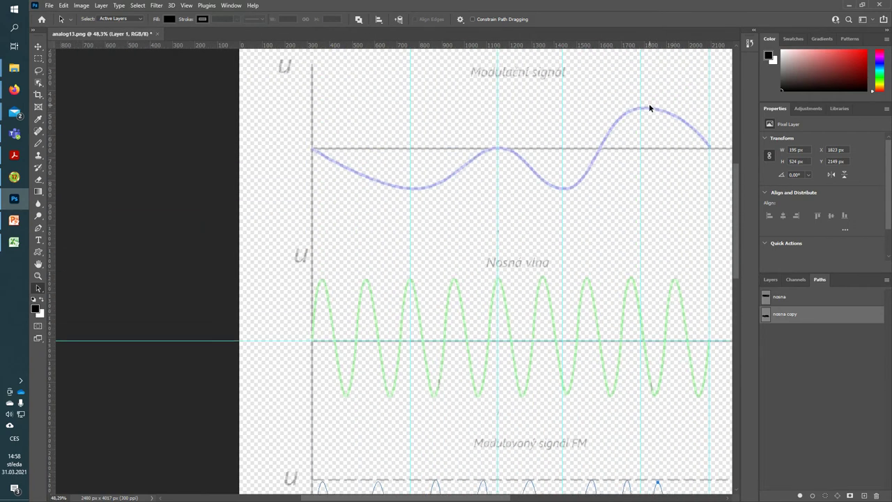
scroll(669, 174, down, 3)
scroll(695, 314, down, 3)
scroll(694, 366, down, 1)
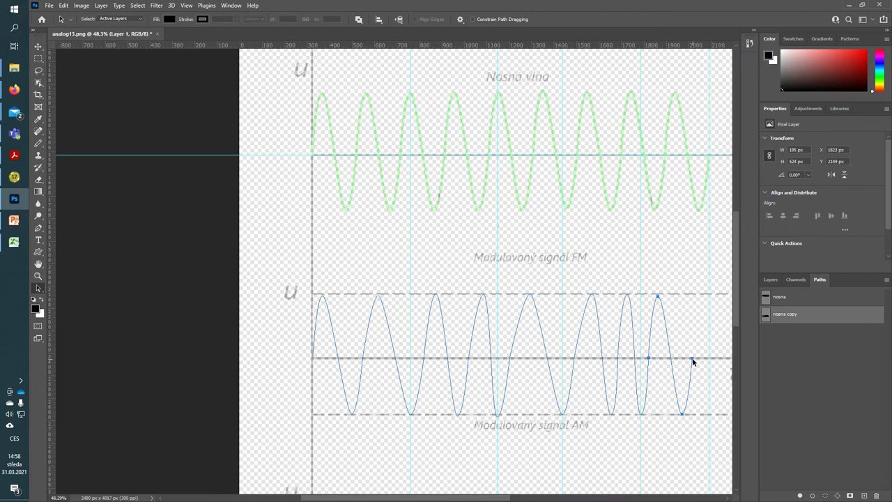
drag(681, 412, 683, 412)
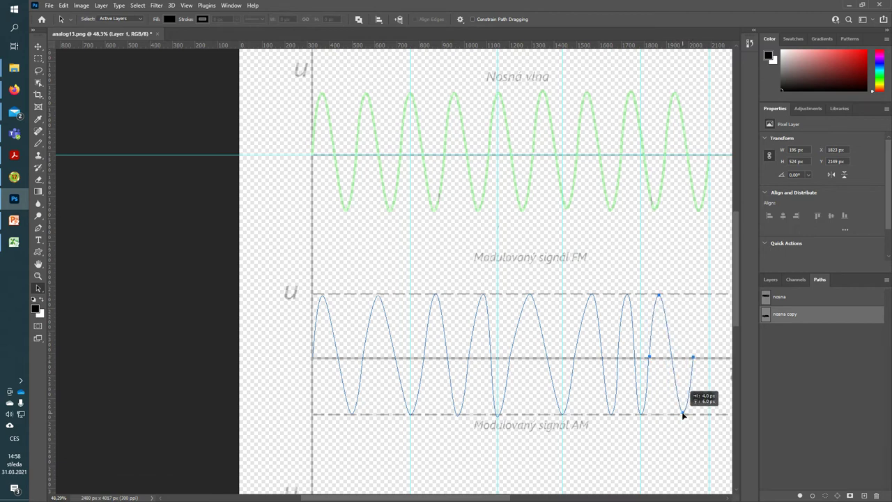
drag(683, 414, 674, 414)
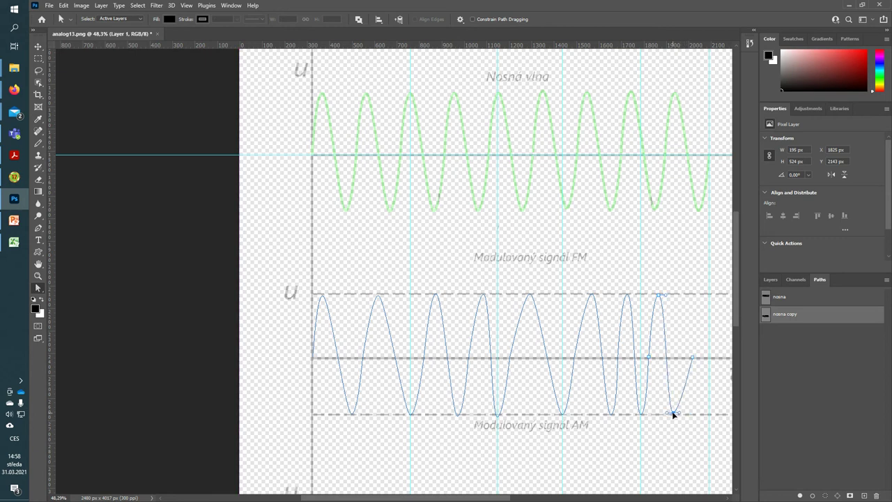
drag(693, 359, 681, 359)
- Select a group of wave anchors and drag them right to extend the path to the t label
mouse_move(289, 401)
mouse_down()
mouse_move(308, 418)
mouse_move(354, 263)
mouse_up()
drag(336, 347, 704, 345)
scroll(715, 411, down, 2)
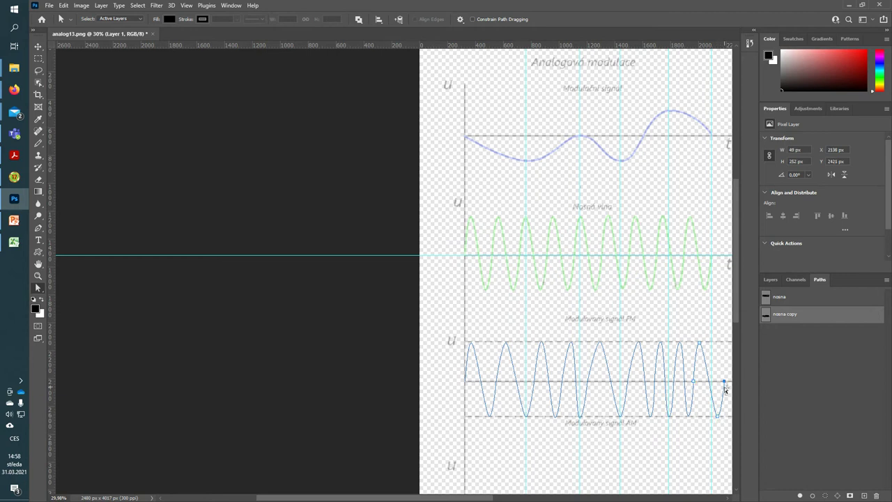
key(p)
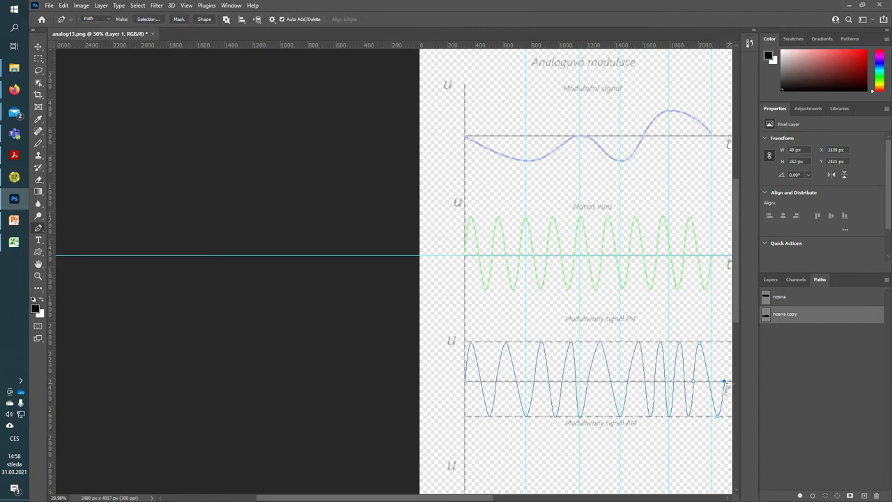
- Delete the path's final anchor, redraw the end anchor higher, and smooth the last segment onto the axis
click(725, 382)
drag(719, 417, 717, 403)
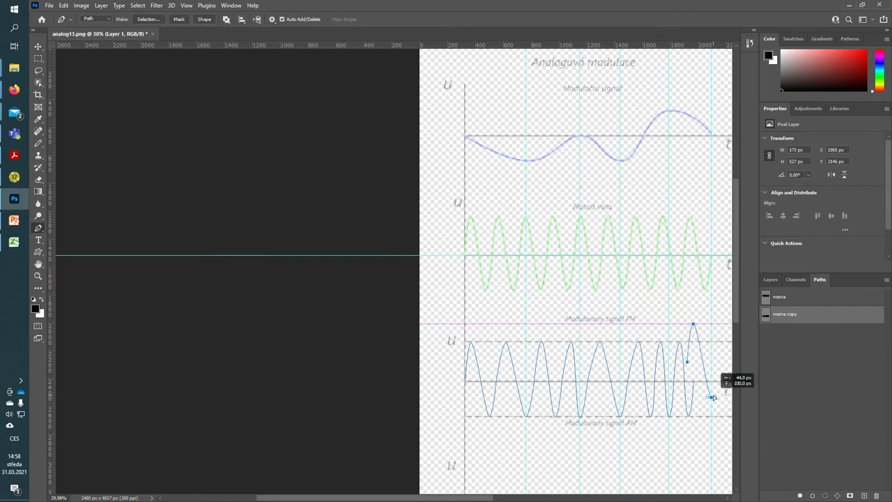
key(ctrl+z)
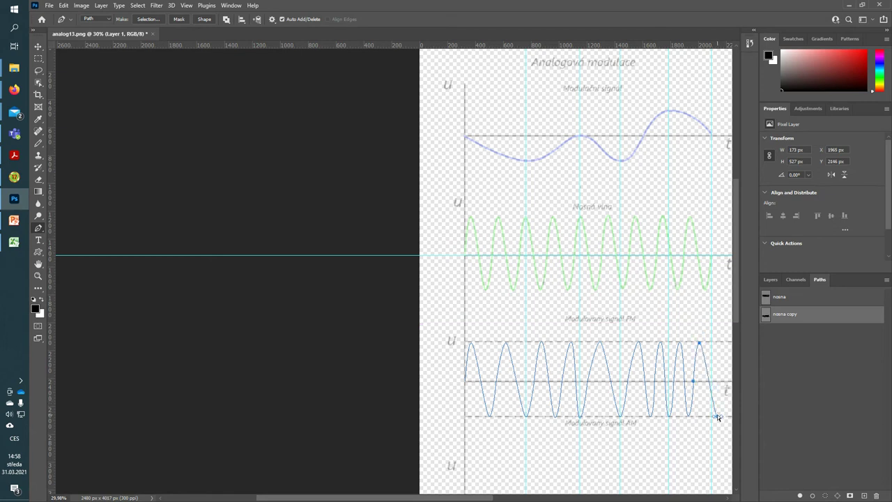
drag(716, 419, 710, 382)
scroll(709, 380, up, 2)
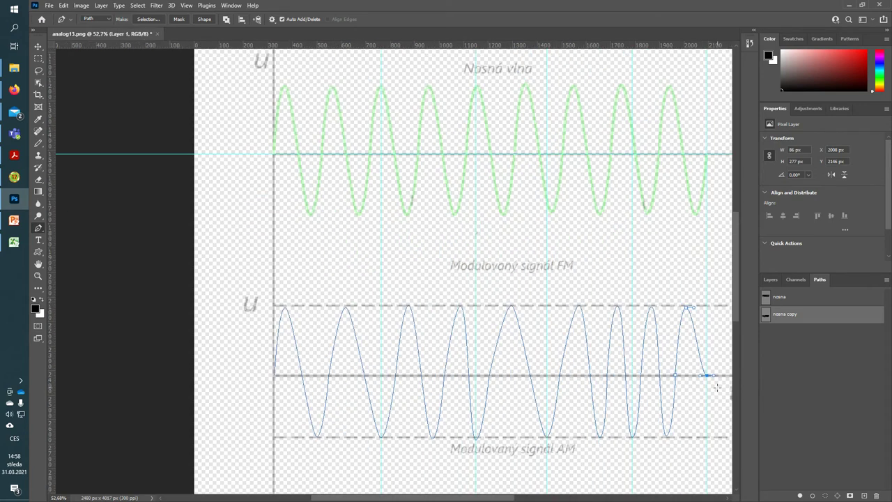
scroll(705, 377, up, 3)
drag(685, 364, 697, 363)
scroll(502, 359, down, 2)
scroll(502, 359, down, 3)
scroll(323, 310, down, 1)
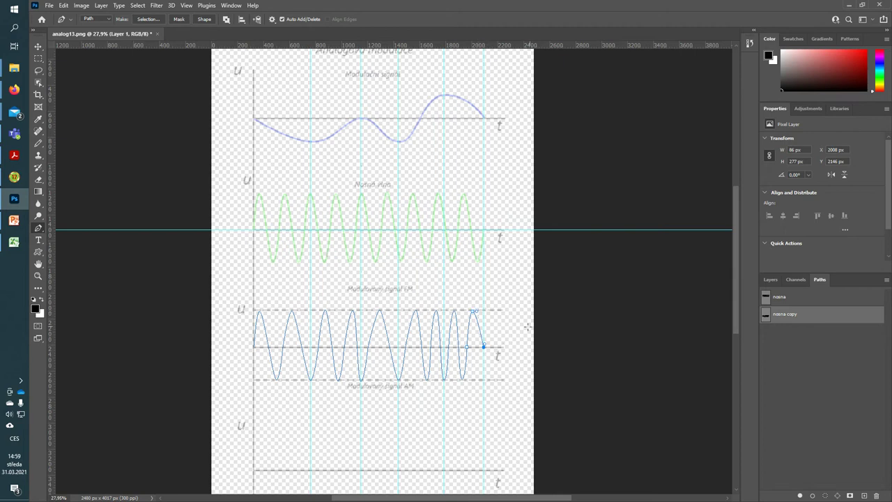
- Rename the copied path 'nosna copy' to FM in the Paths panel
double_click(793, 315)
text(FM)
key(Return)
- Set the foreground colour to red and add a new empty layer above Layer 1
click(34, 308)
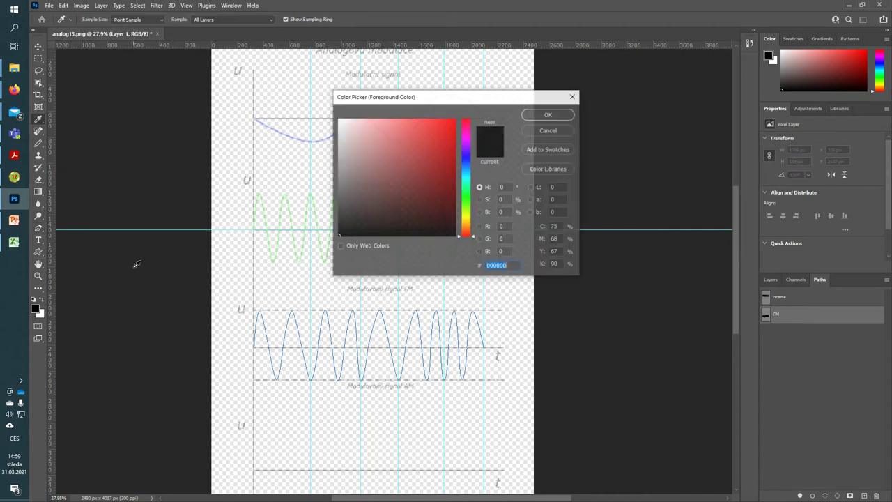
drag(427, 150, 457, 119)
click(549, 115)
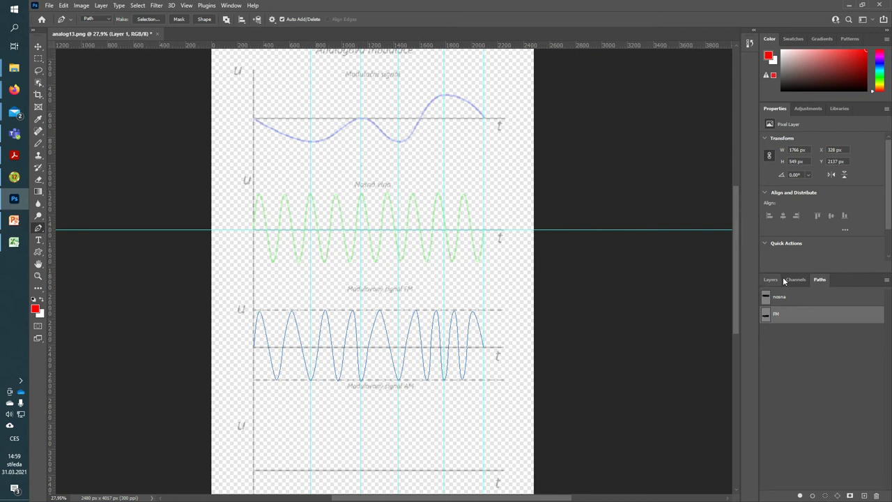
click(764, 281)
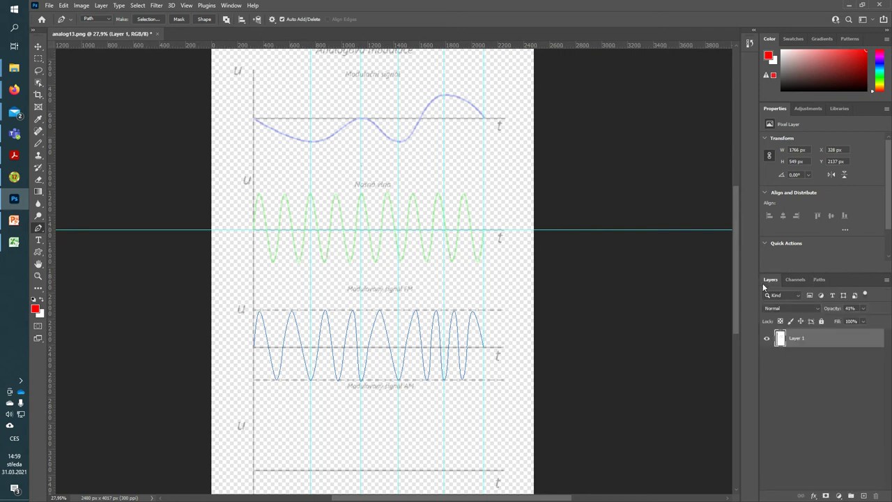
click(863, 496)
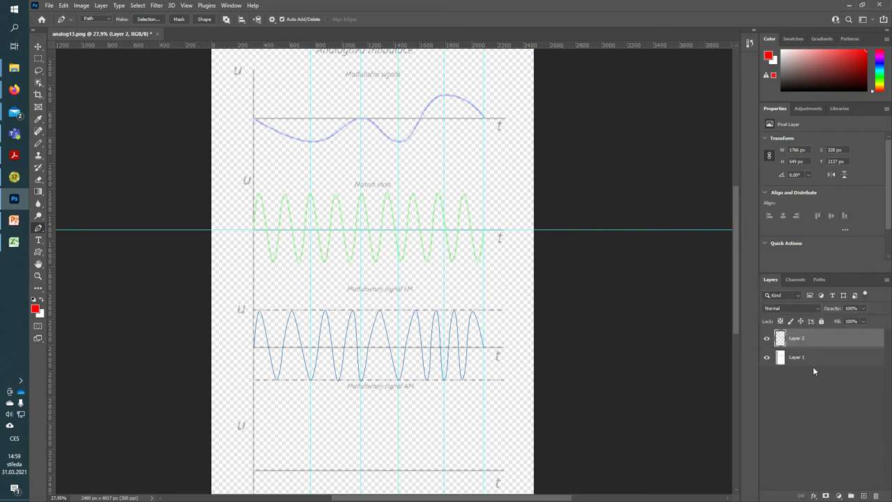
- Rename the new empty layer to FM
double_click(798, 339)
text(FM)
key(Return)
- Stroke the FM path onto the FM layer using the Brush in red
click(819, 280)
right_click(776, 315)
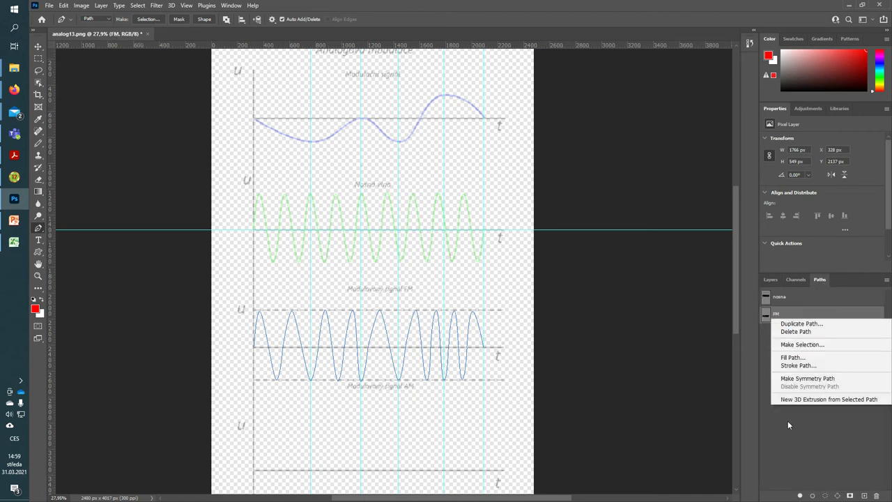
click(816, 366)
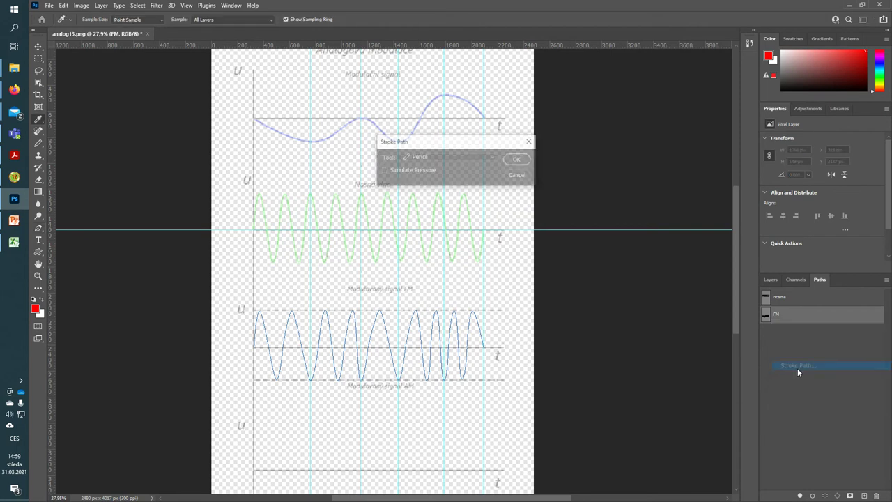
click(463, 158)
click(428, 167)
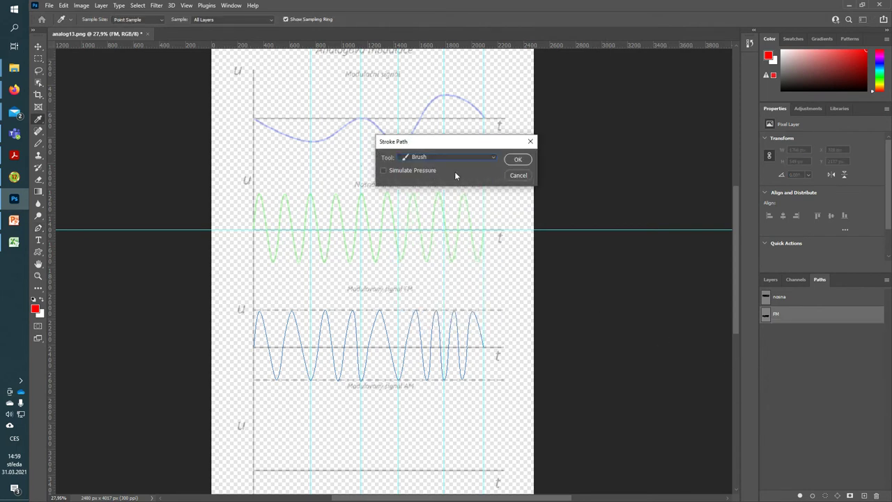
click(517, 160)
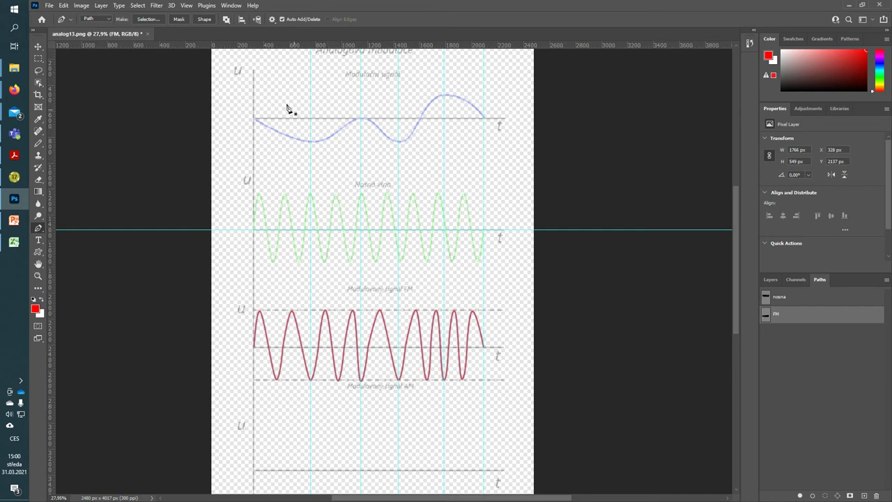
- Zoom in and start a Pen path at the blue curve's start, with a smooth point at the first trough
scroll(352, 127, up, 3)
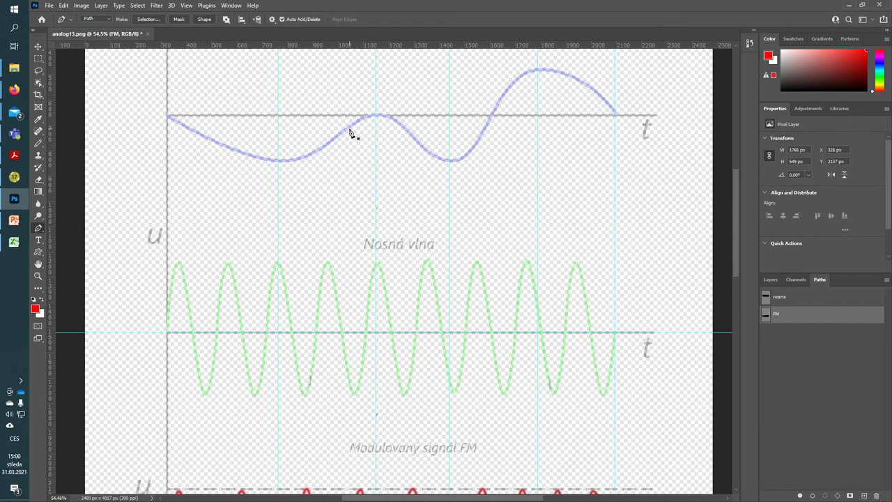
scroll(354, 153, up, 2)
scroll(355, 160, down, 1)
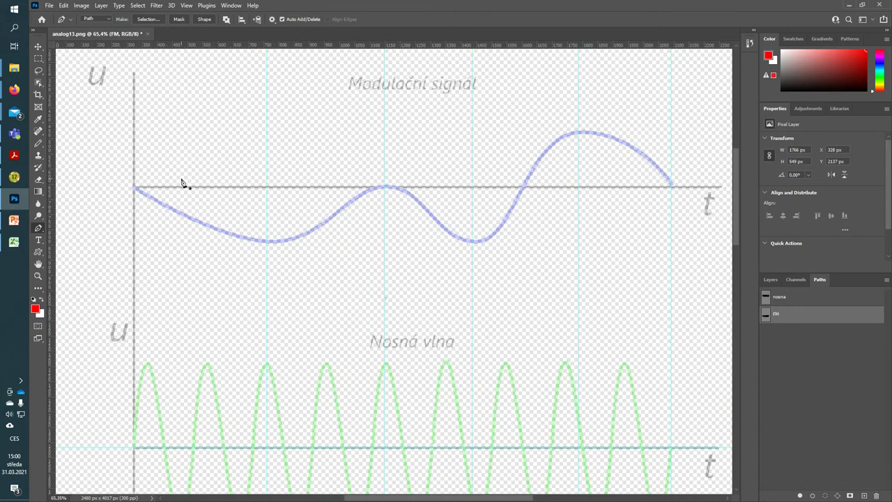
click(137, 192)
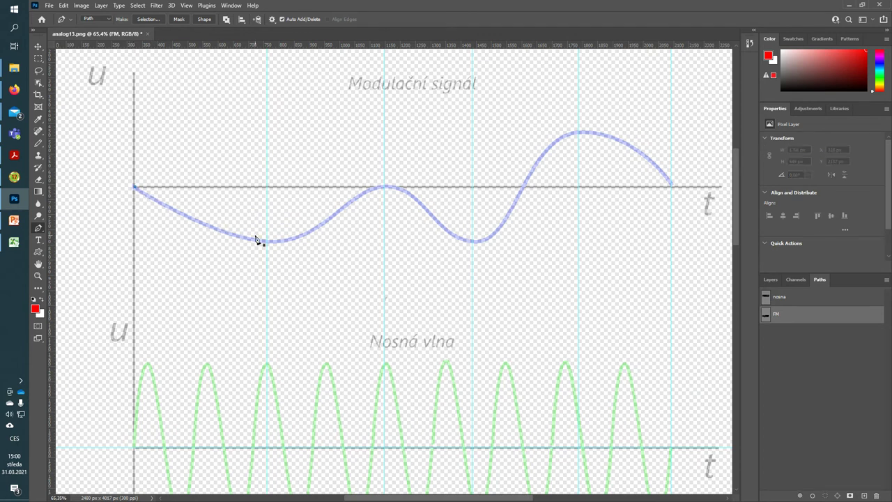
drag(302, 250, 318, 245)
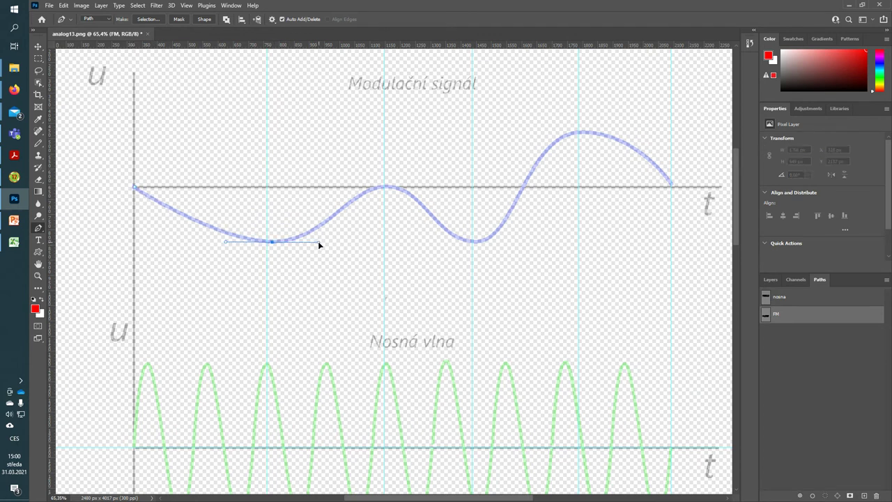
click(137, 192)
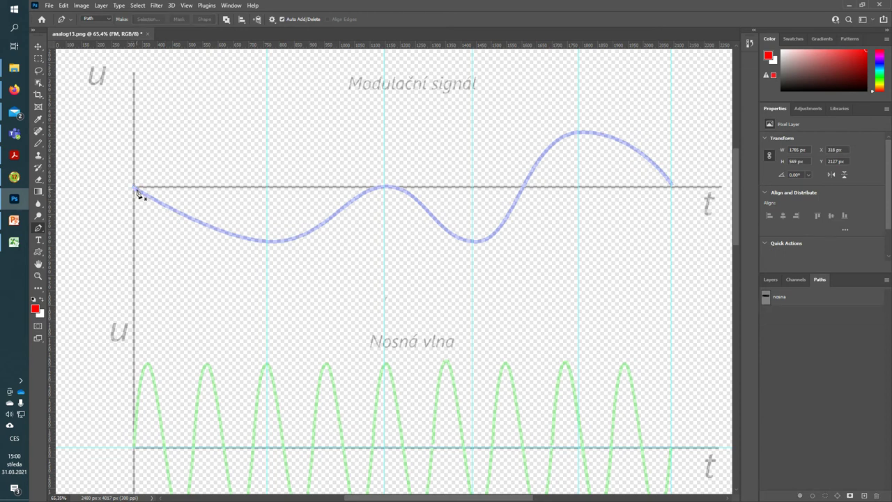
click(136, 189)
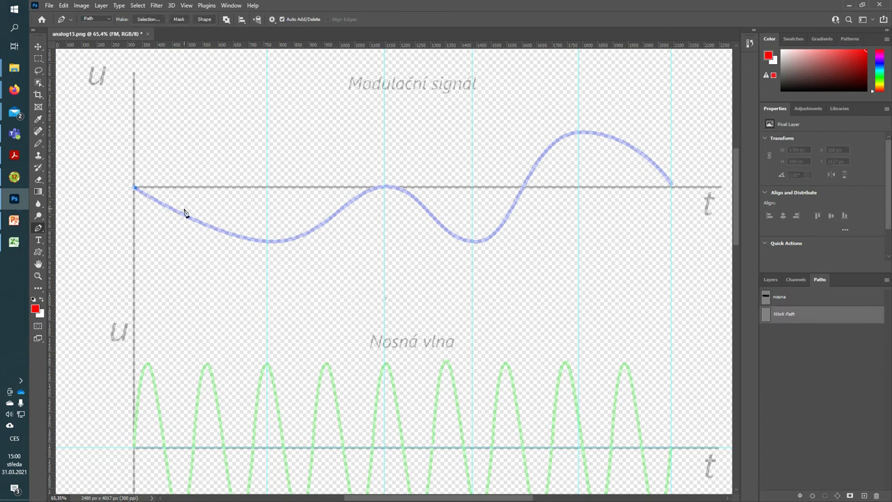
mouse_move(265, 241)
mouse_down()
mouse_move(316, 246)
mouse_move(310, 241)
mouse_up()
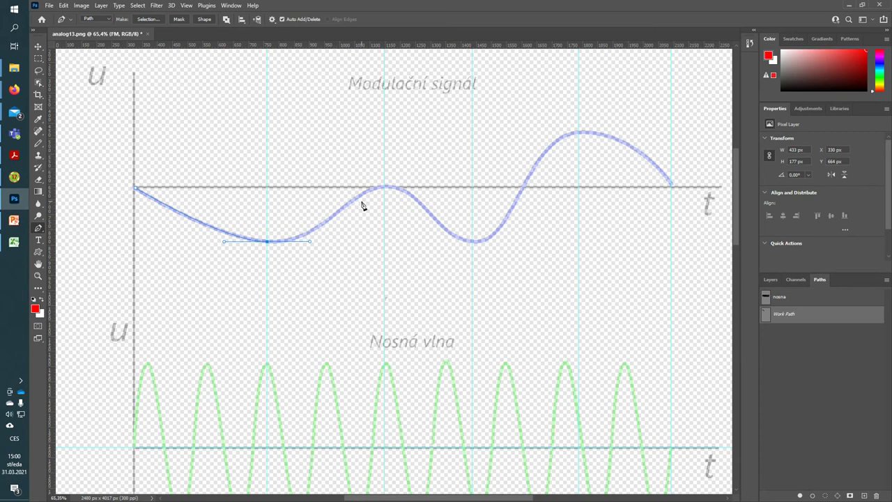
- Add a smooth point at the middle crest and fit the crest and first trough to the wave
drag(384, 186, 413, 187)
drag(388, 189, 383, 185)
mouse_move(384, 187)
mouse_down()
mouse_move(392, 188)
mouse_move(350, 188)
mouse_up()
drag(309, 246, 328, 242)
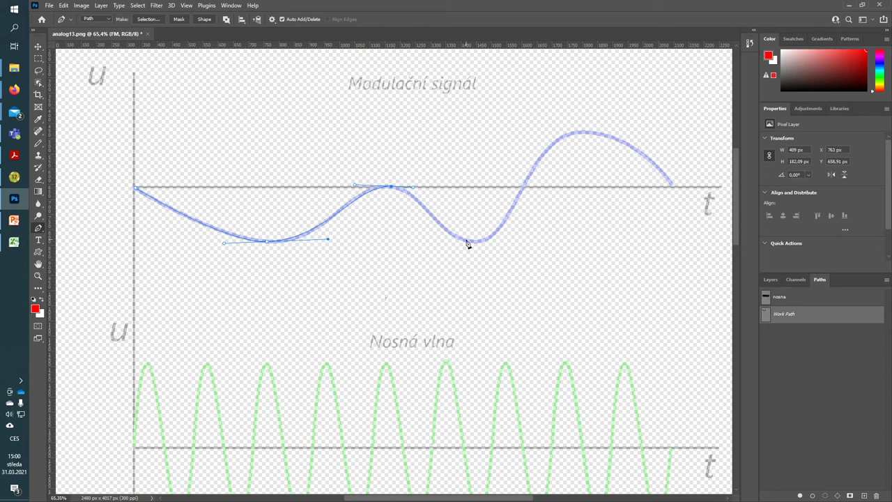
- Add smooth points at the second trough and highest peak, ending at the curve's right end
drag(474, 242, 506, 244)
mouse_move(476, 244)
mouse_down()
mouse_move(466, 248)
mouse_move(493, 243)
mouse_up()
drag(497, 242, 496, 239)
drag(582, 133, 638, 130)
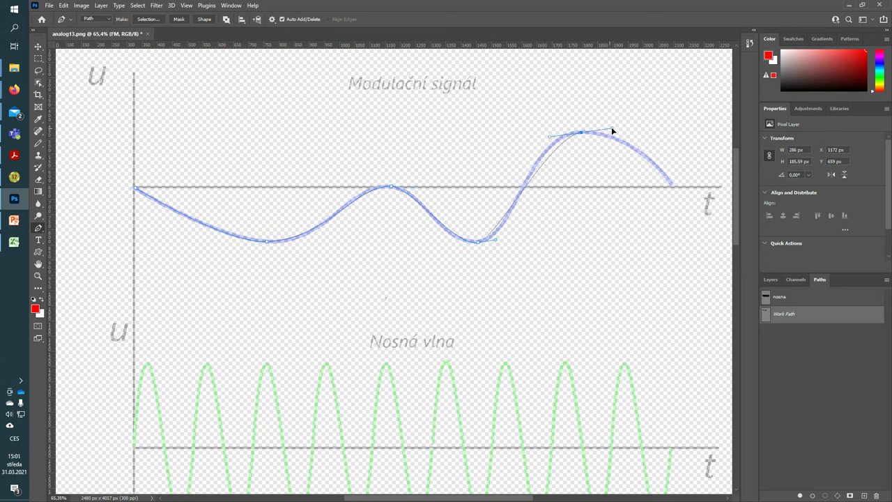
click(672, 185)
- Refine the curve around the second trough and the rise to the peak, finishing the open path
ctrl+click(581, 133)
drag(525, 131, 544, 133)
mouse_move(497, 243)
mouse_down()
mouse_move(505, 248)
mouse_move(508, 233)
mouse_move(523, 233)
mouse_move(511, 225)
mouse_move(519, 198)
mouse_move(523, 215)
mouse_move(489, 244)
mouse_move(504, 243)
mouse_up()
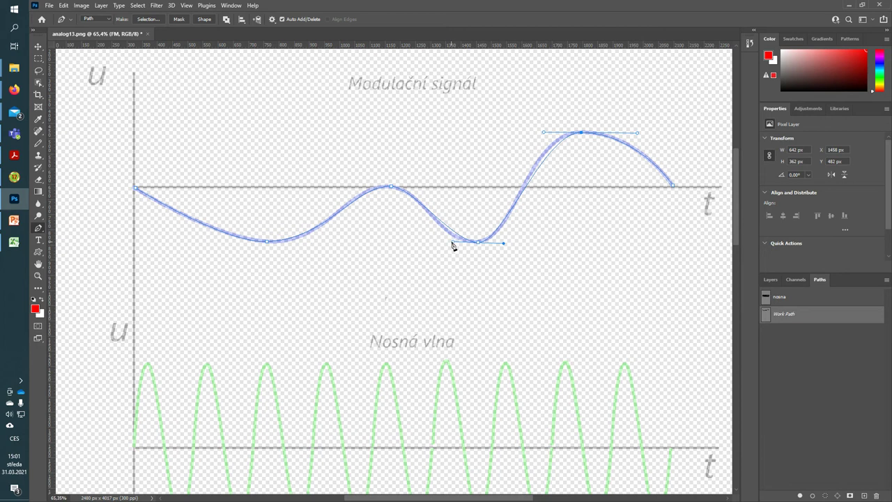
key(Escape)
drag(454, 244, 448, 244)
drag(543, 132, 536, 133)
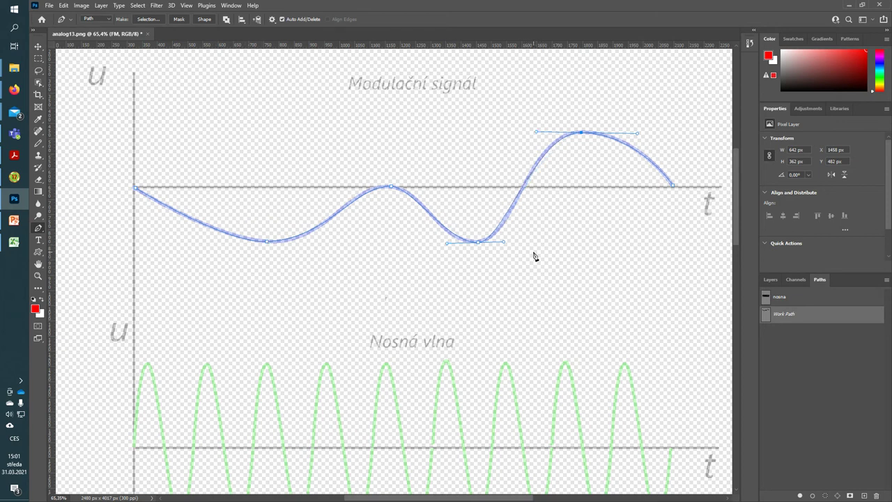
scroll(535, 257, down, 2)
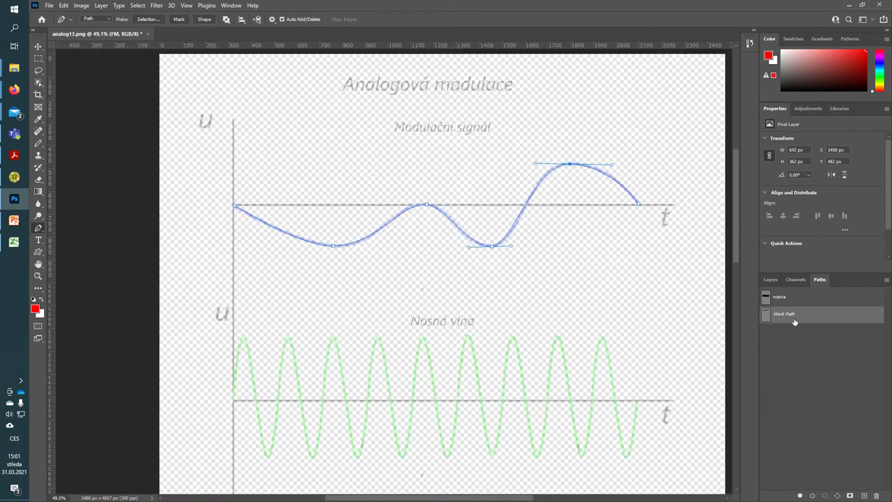
- Save the traced Work Path in the Paths panel under the name 'Obalka'
double_click(789, 318)
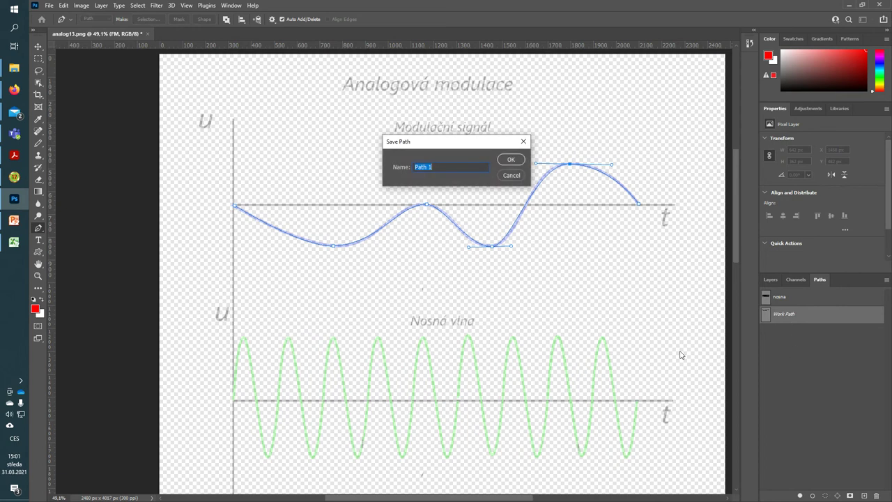
text(Obalka)
key(Return)
scroll(487, 265, down, 1)
scroll(488, 265, down, 3)
scroll(487, 268, down, 6)
scroll(487, 272, down, 5)
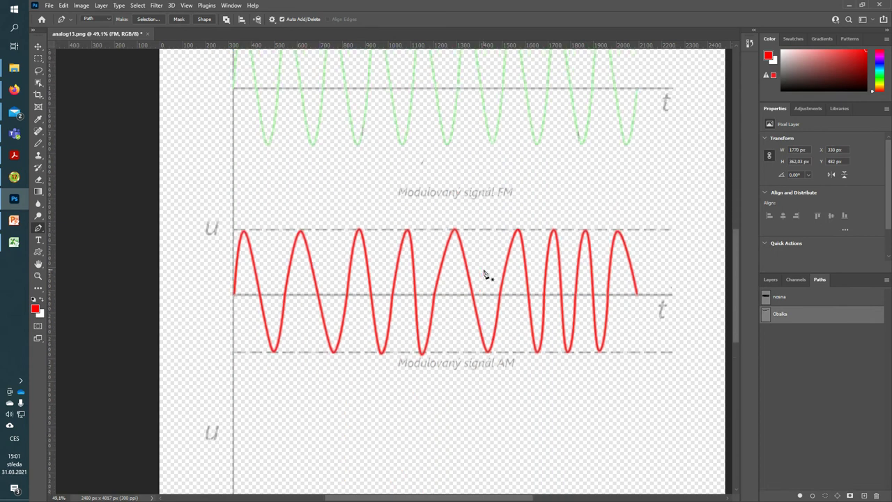
scroll(488, 274, up, 5)
scroll(487, 274, up, 5)
scroll(487, 274, up, 2)
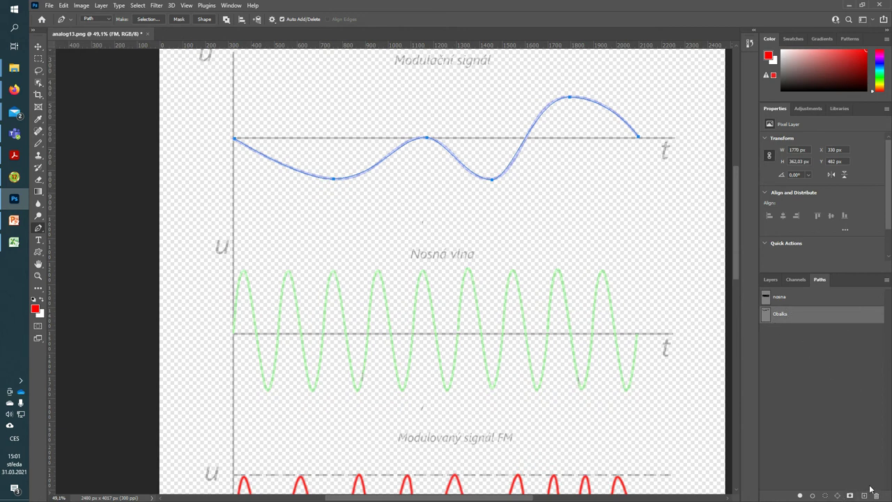
- Duplicate the Obalka path as 'Obalka copy'
right_click(795, 321)
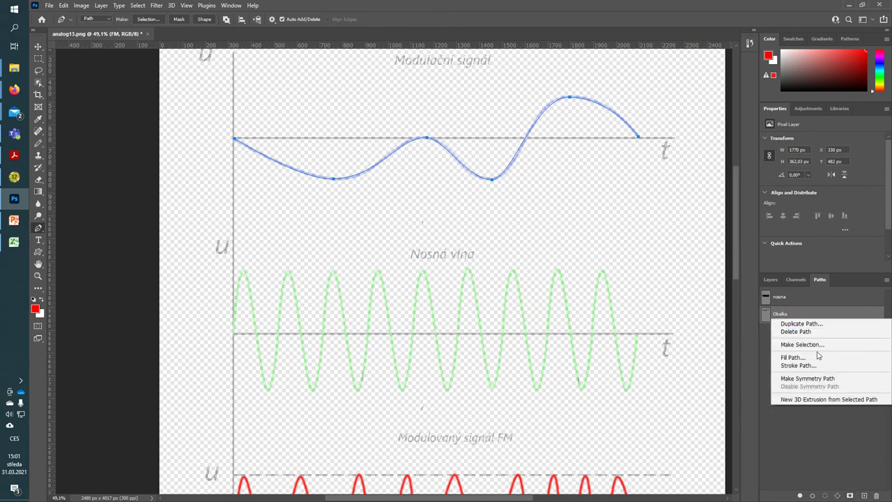
click(798, 324)
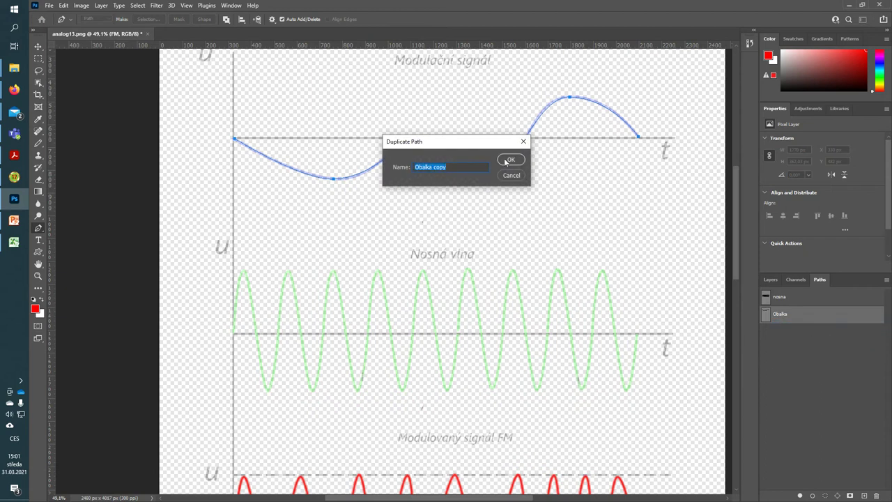
click(511, 156)
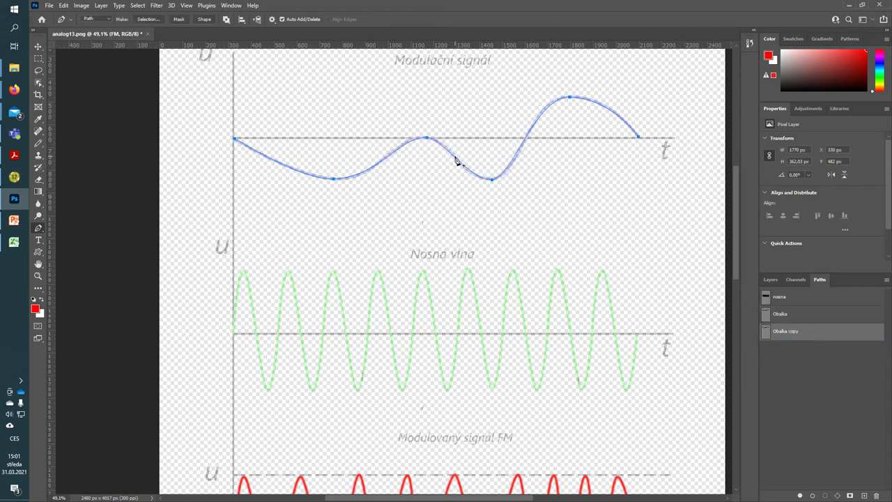
- Move 'Obalka copy' down onto the empty AM graph using Path Selection
key(a)
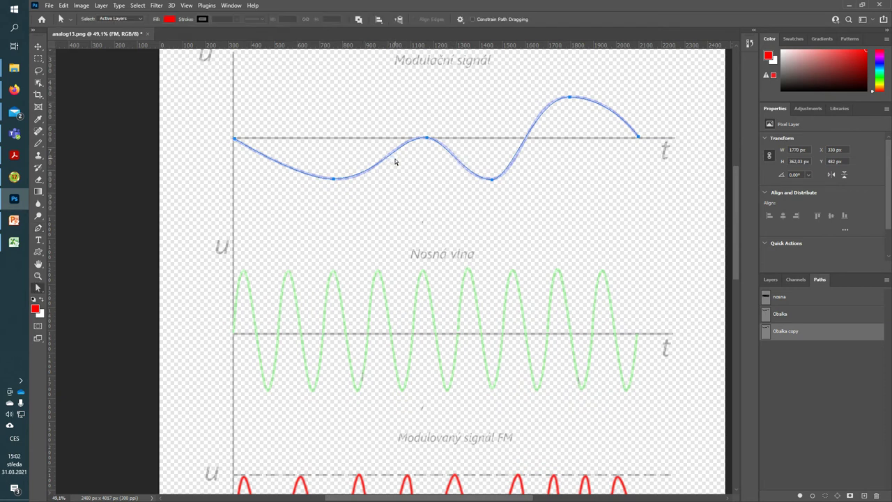
drag(395, 150, 418, 488)
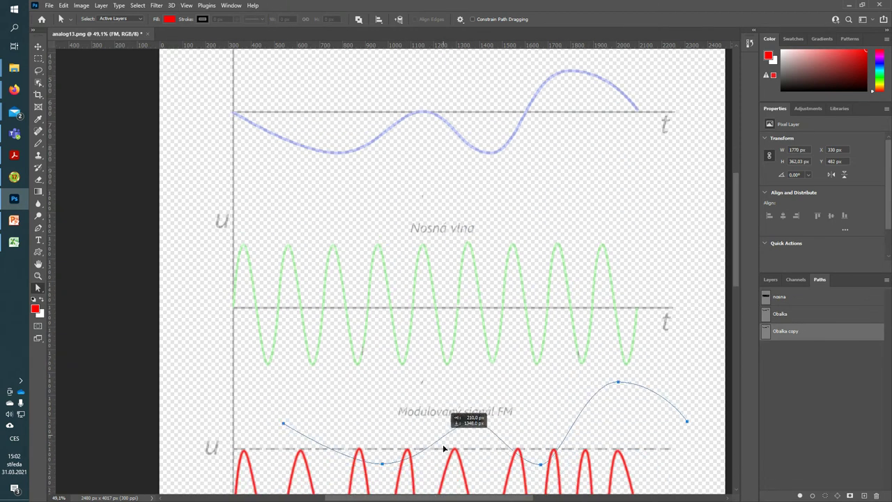
mouse_move(418, 488)
mouse_down()
mouse_move(444, 446)
mouse_move(439, 500)
mouse_up()
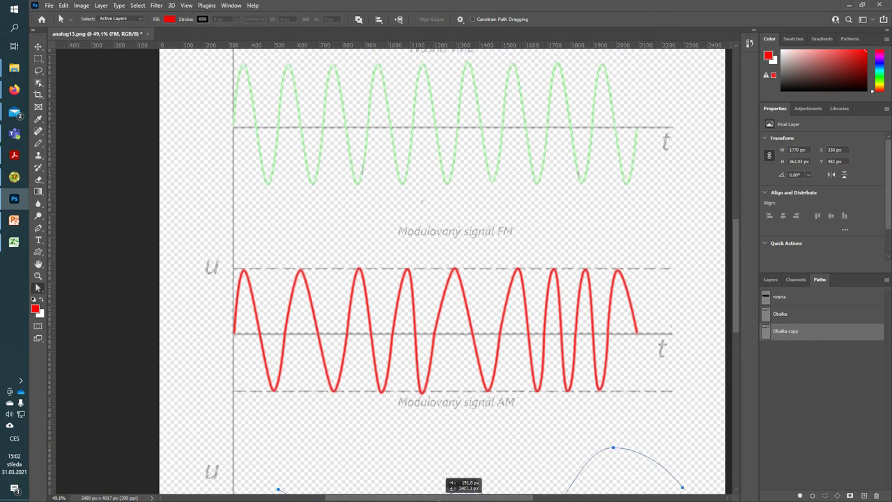
drag(439, 500, 395, 385)
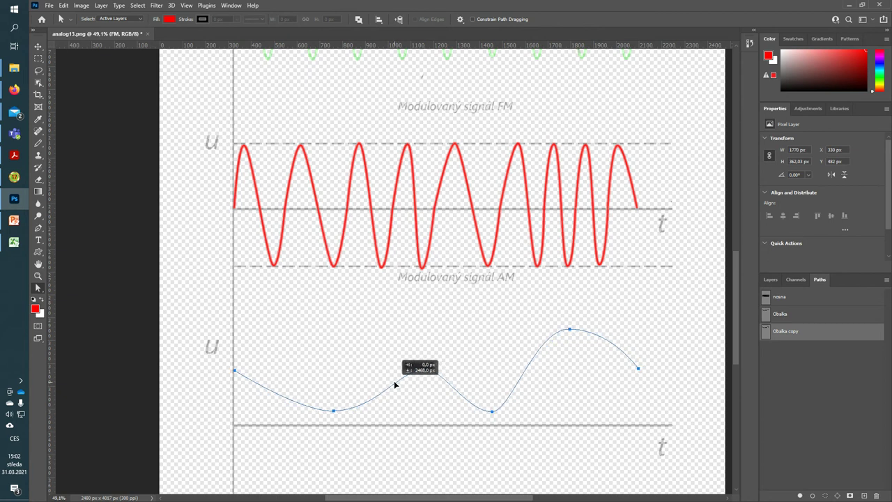
drag(395, 384, 393, 380)
scroll(533, 445, down, 2)
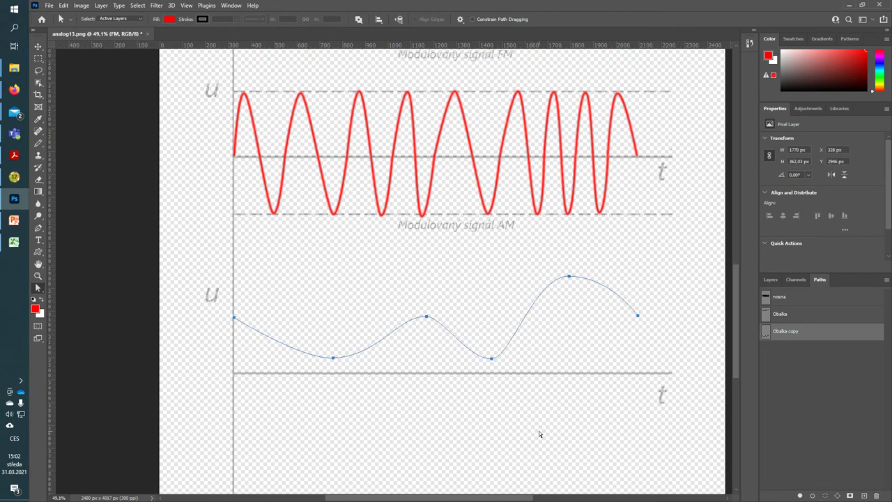
scroll(538, 431, down, 2)
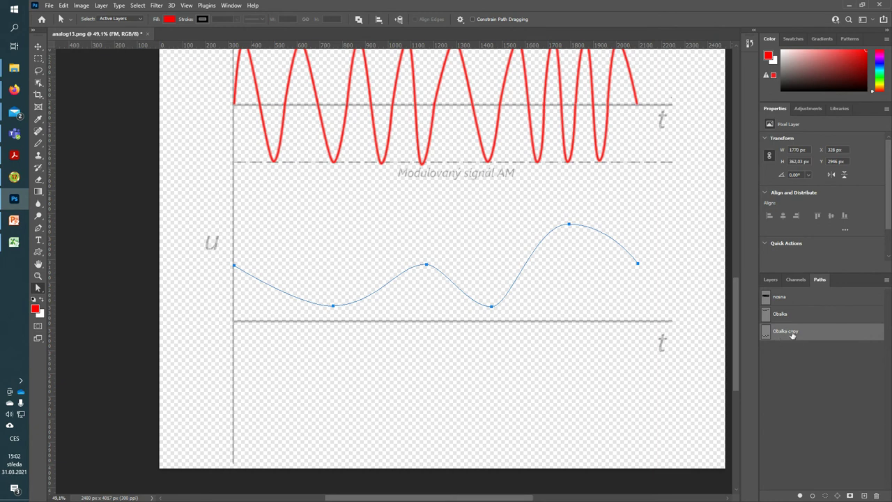
- Duplicate 'Obalka copy' as 'převrácený' and lower it about 187 px below the time axis
right_click(791, 334)
click(802, 338)
text(převr)
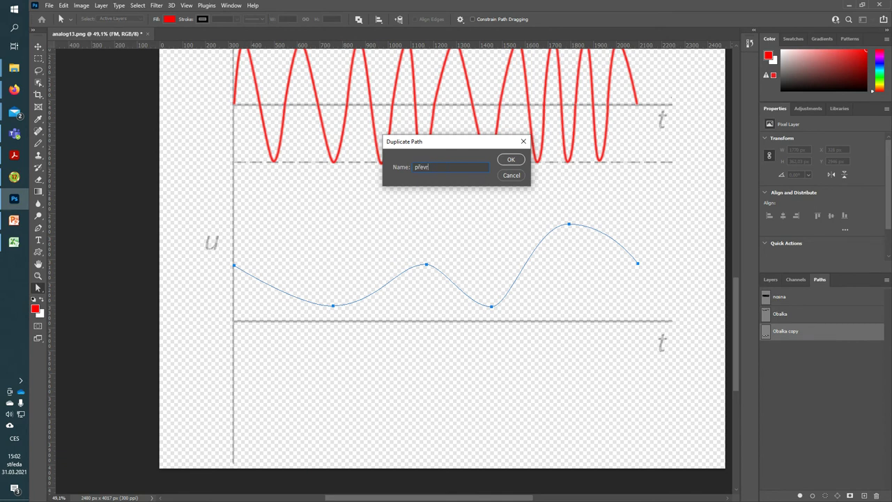
text(ý)
key(Return)
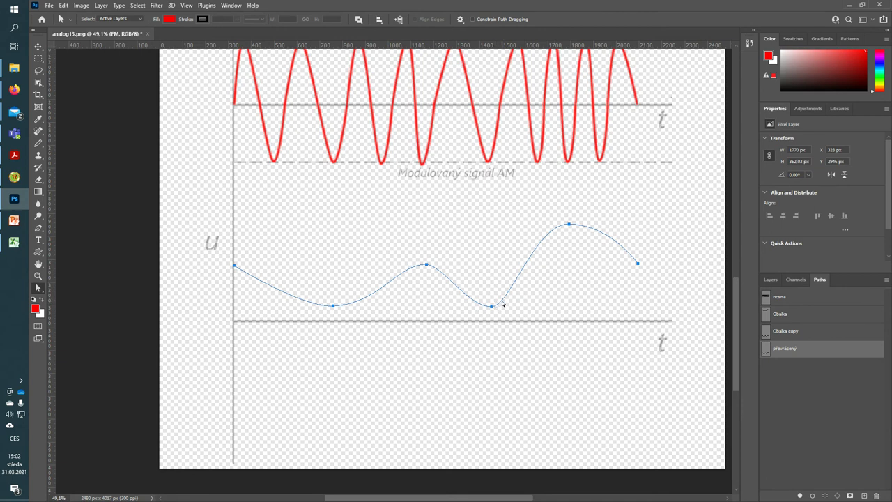
mouse_move(496, 304)
mouse_down()
mouse_move(508, 338)
mouse_move(509, 414)
mouse_move(511, 402)
mouse_up()
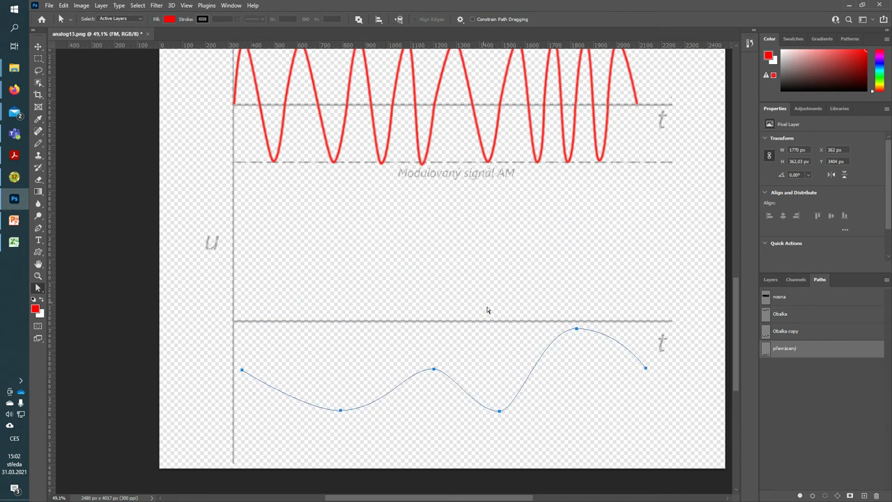
click(64, 6)
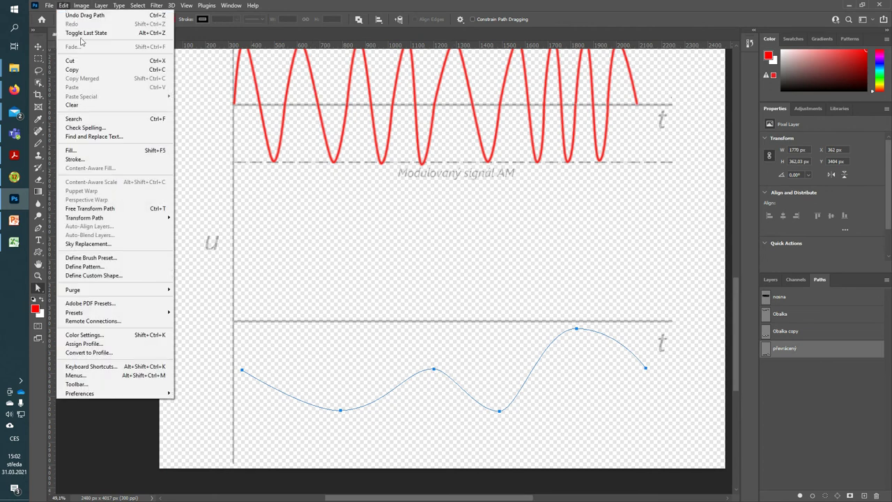
mouse_move(85, 217)
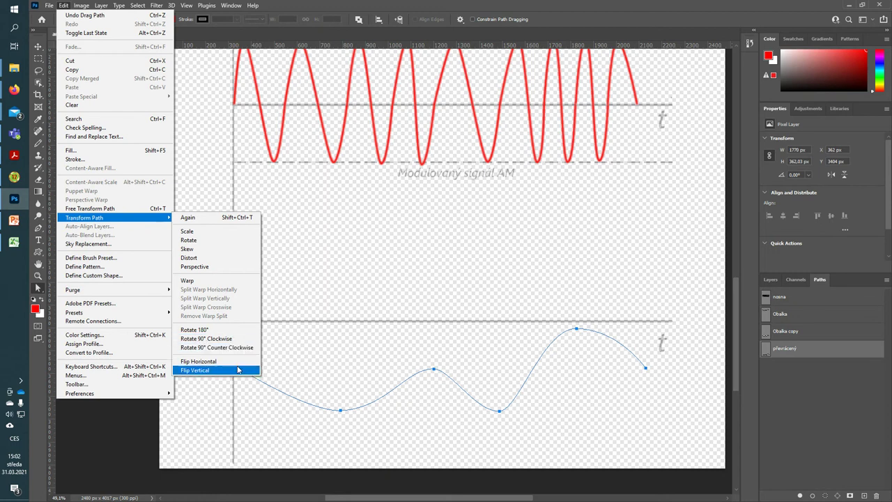
- Flip the 'převrácený' path vertically, shift it slightly down, and compare it with 'Obalka copy'
click(237, 370)
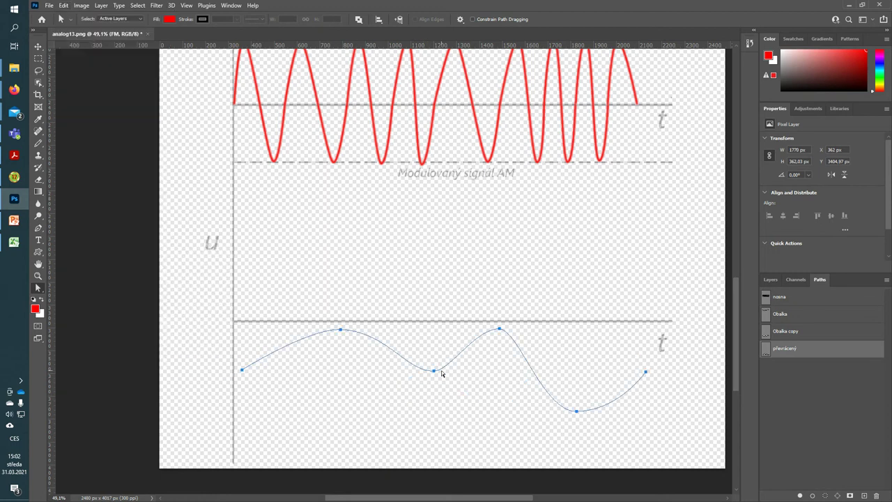
drag(441, 373, 434, 386)
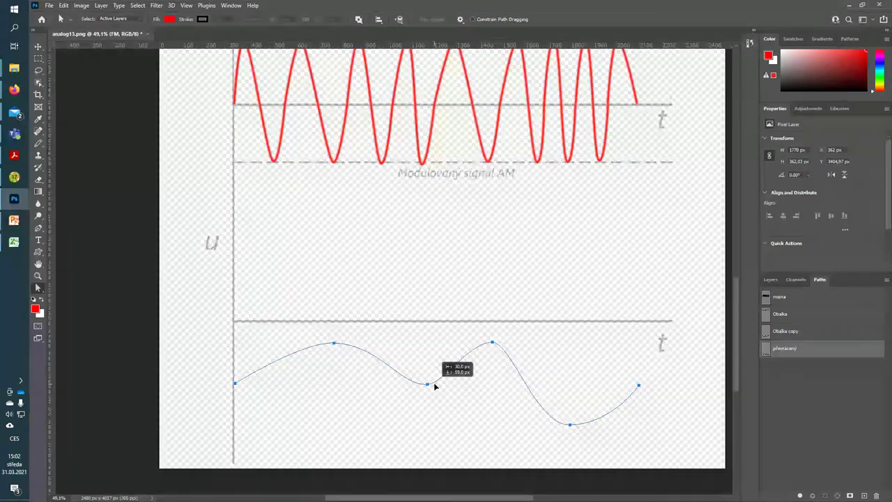
click(817, 334)
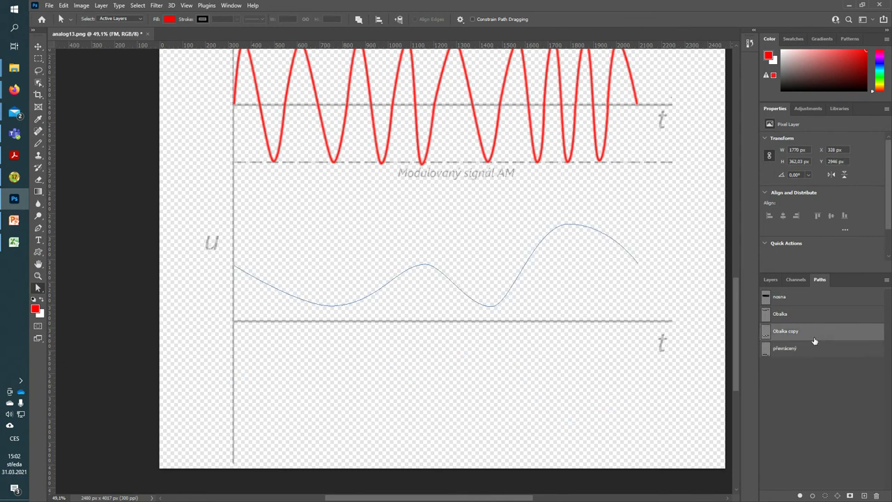
click(798, 353)
click(797, 337)
click(798, 348)
- Undo a stray reshape of a dip, cancel Free Transform, and nudge the path up-right
drag(415, 383, 414, 376)
key(ctrl+z)
key(ctrl+t)
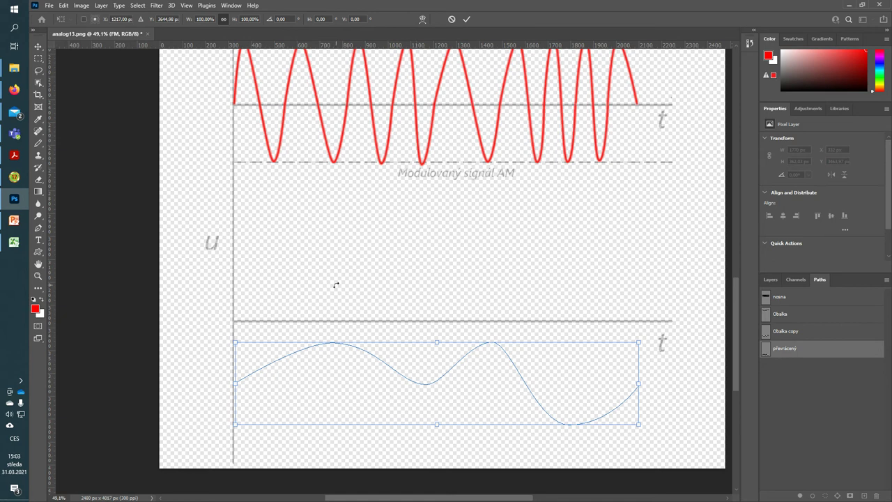
key(Return)
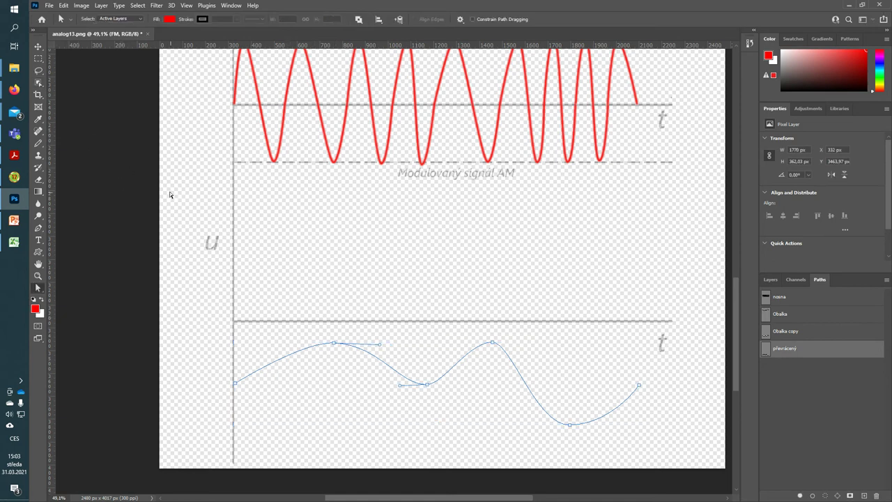
click(307, 347)
drag(301, 355, 300, 349)
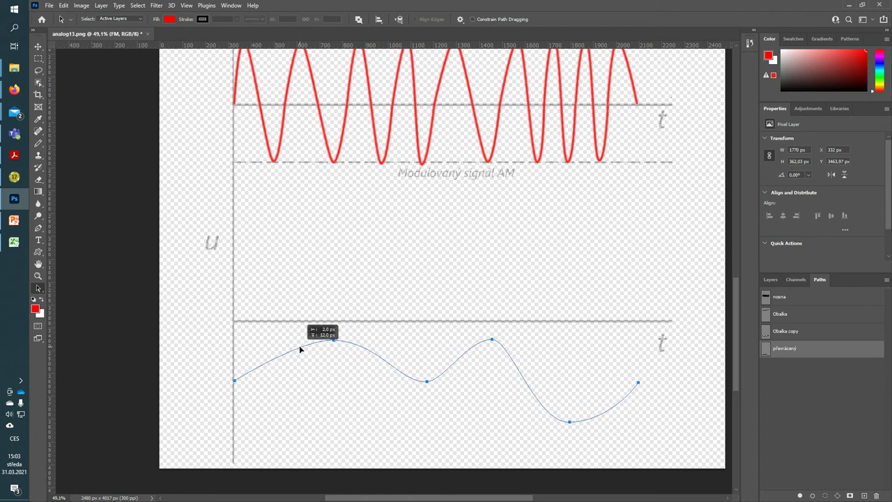
- Compare the flipped 'převrácený' path against 'Obalka copy' by switching between them
click(794, 335)
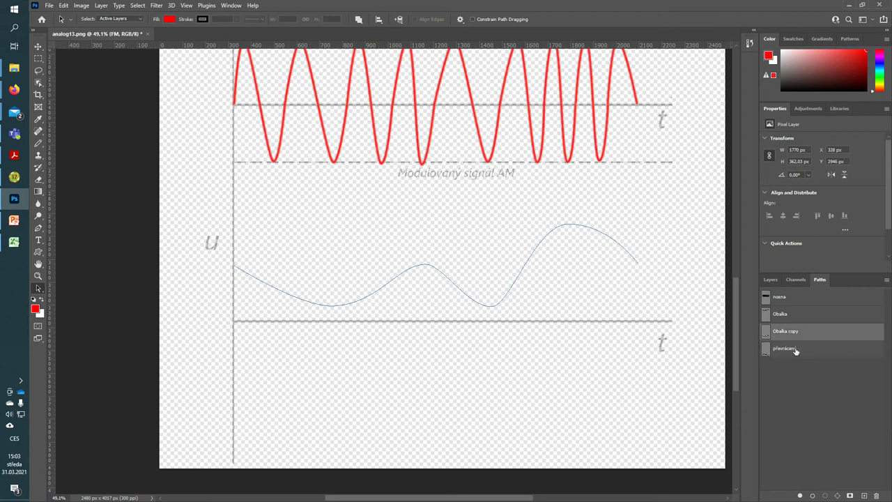
click(795, 351)
click(796, 339)
click(797, 347)
click(796, 339)
click(794, 348)
- Set the foreground colour to black (000000)
click(793, 332)
click(35, 308)
text(ffffff000000)
click(549, 115)
- Add a new layer named 'AM'
click(770, 280)
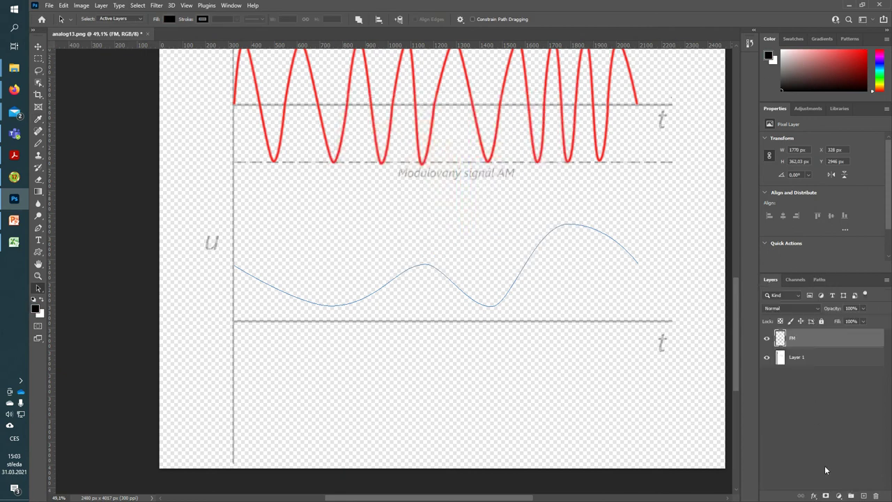
click(864, 495)
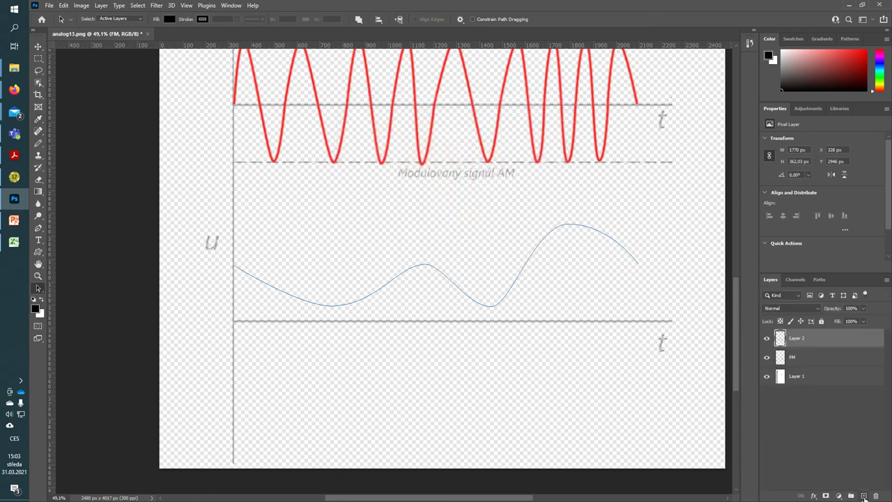
double_click(806, 340)
text(AM)
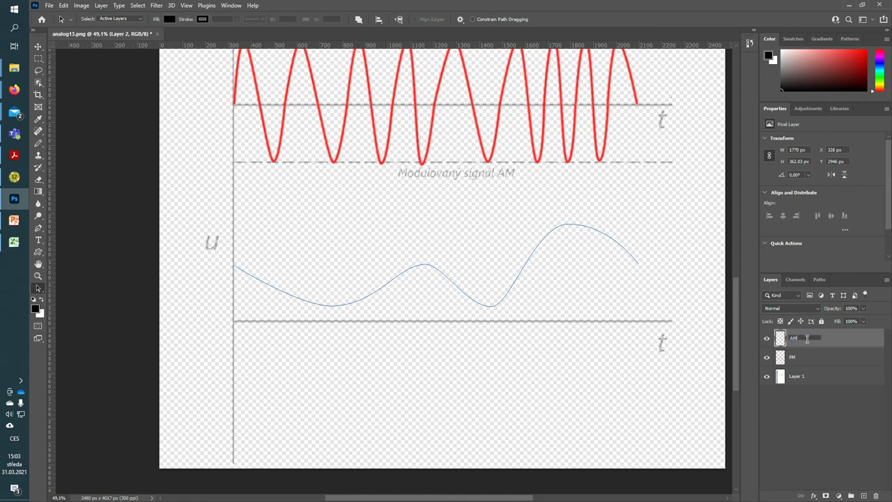
key(Return)
- Stroke the 'Obalka copy' path onto the AM layer with the Pencil
click(819, 279)
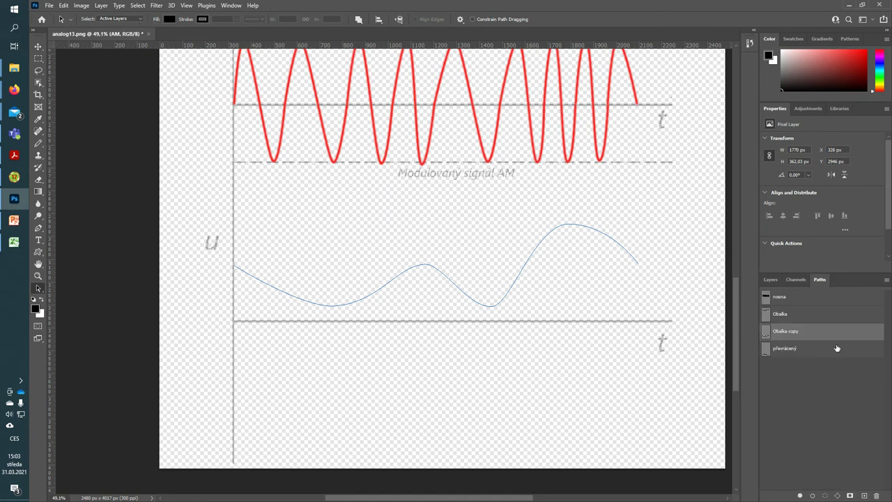
click(791, 349)
click(790, 335)
right_click(790, 337)
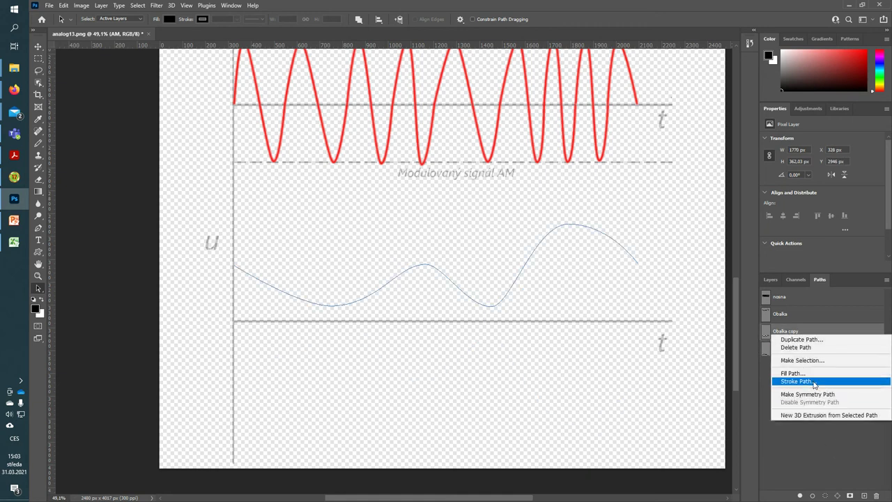
click(812, 381)
click(419, 159)
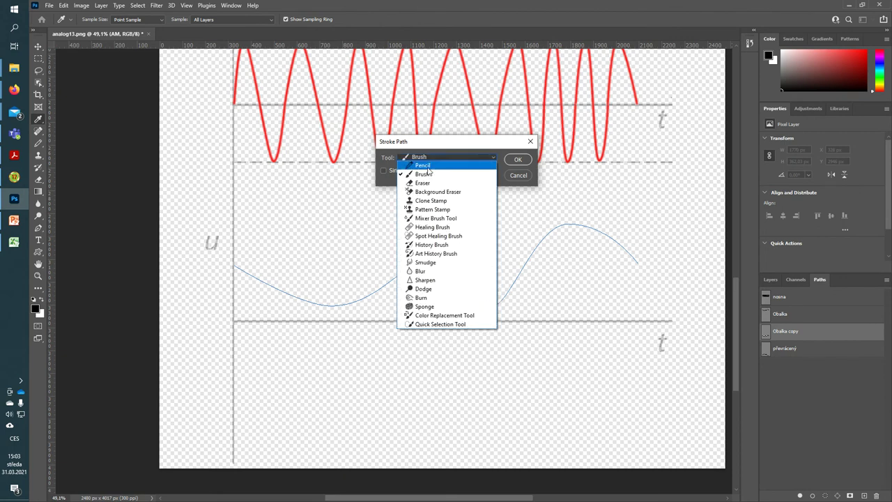
click(418, 152)
click(516, 161)
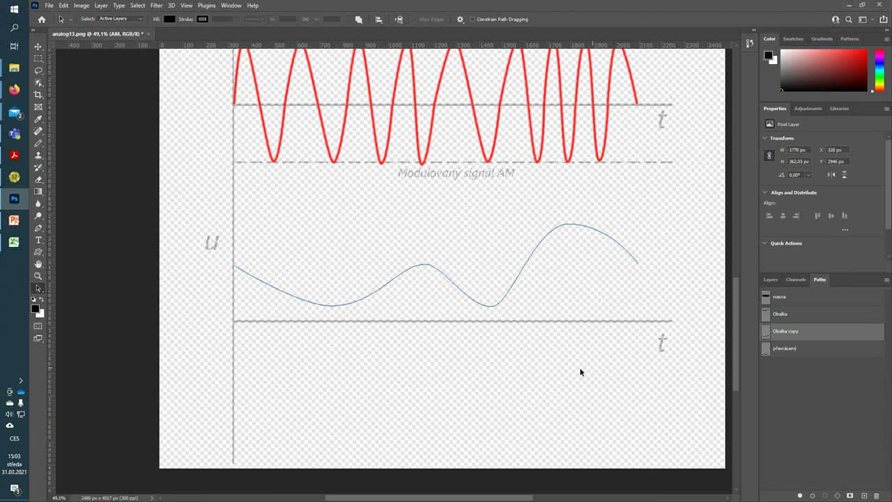
- Stroke the 'převrácený' path onto the AM layer with the Pencil as well
click(793, 349)
right_click(794, 348)
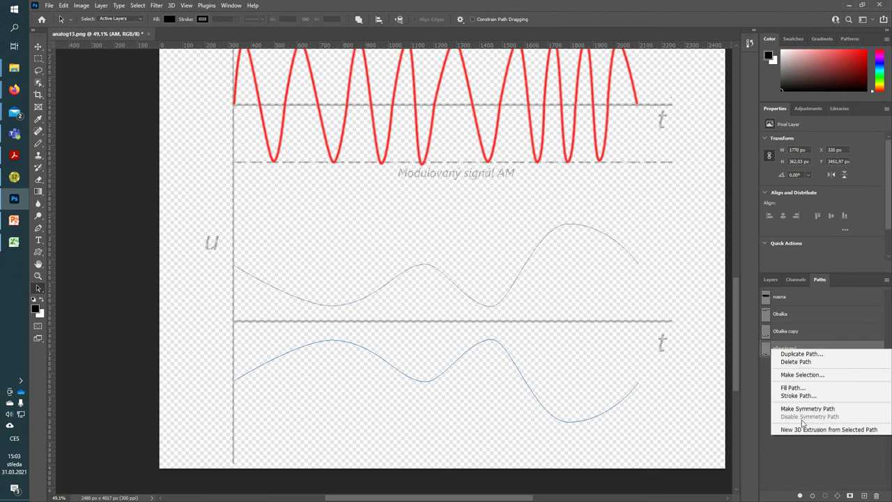
click(801, 396)
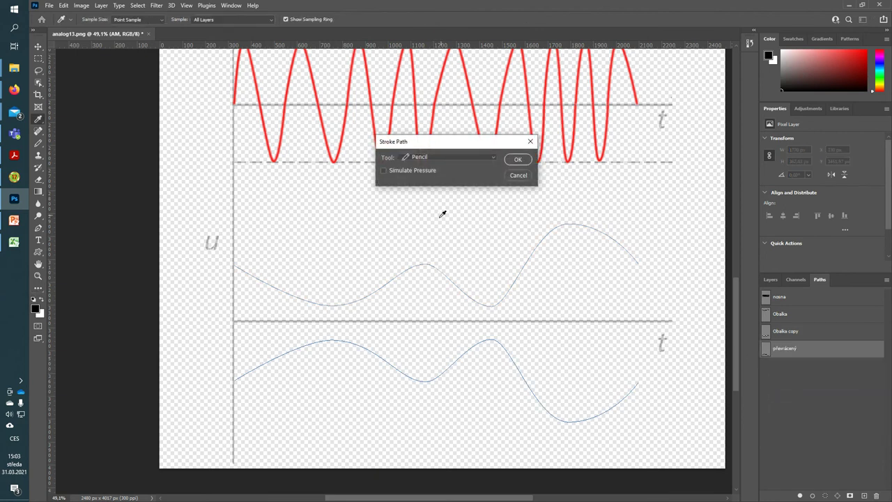
click(507, 160)
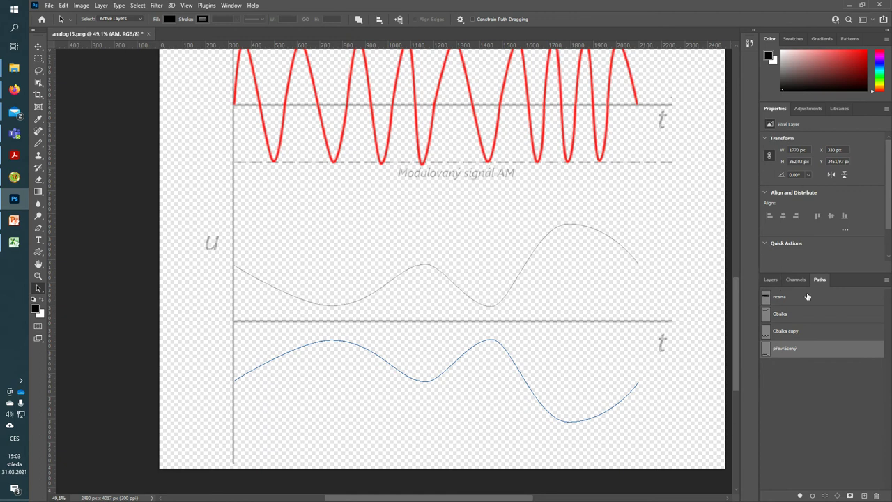
click(771, 280)
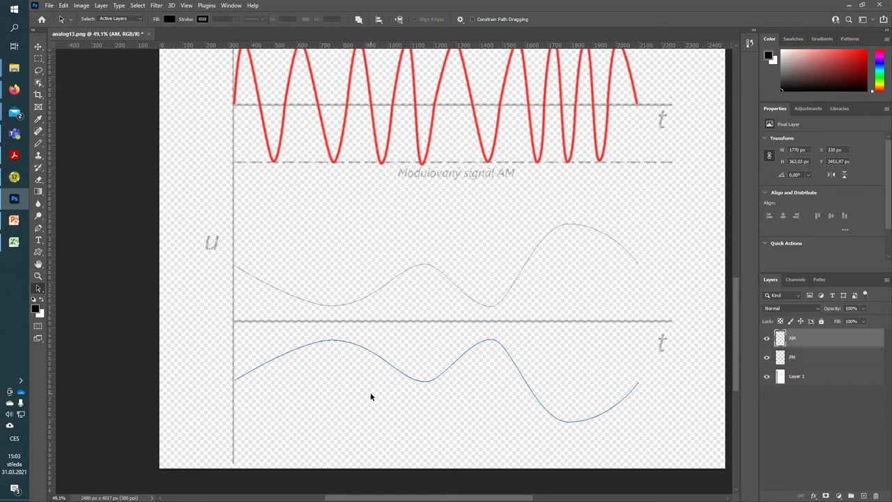
- Duplicate the 'nosna' carrier path as a new path named 'AM'
scroll(443, 369, up, 1)
scroll(443, 373, up, 3)
scroll(439, 378, up, 2)
scroll(439, 378, down, 2)
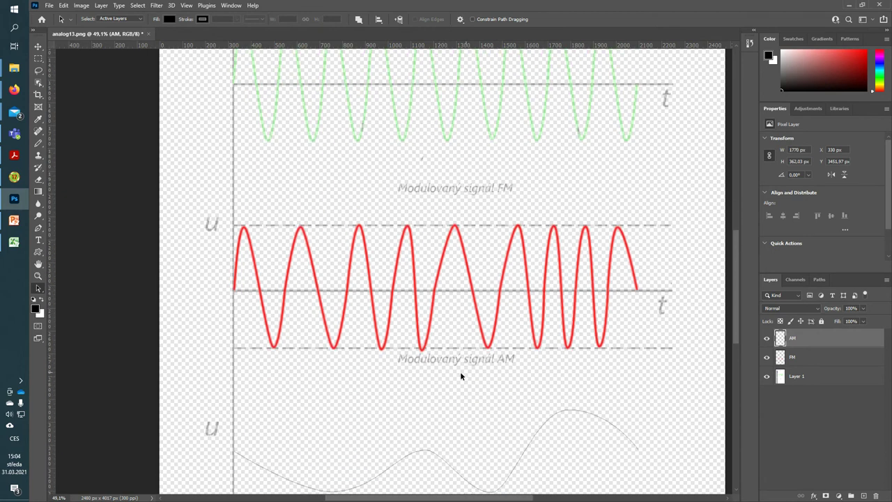
click(823, 281)
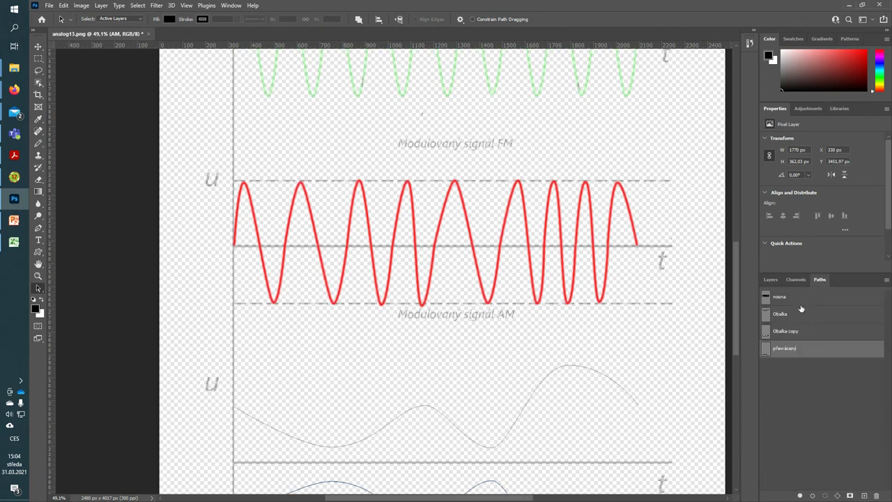
scroll(487, 359, up, 2)
scroll(487, 359, up, 2)
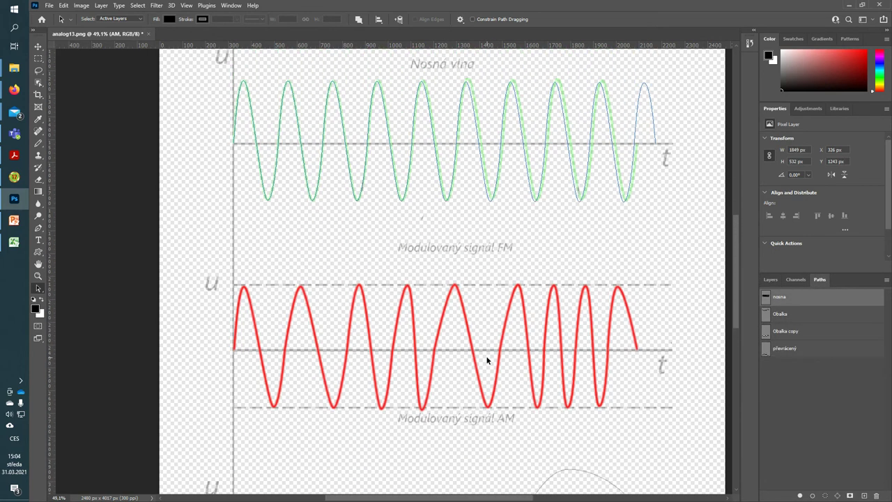
right_click(779, 302)
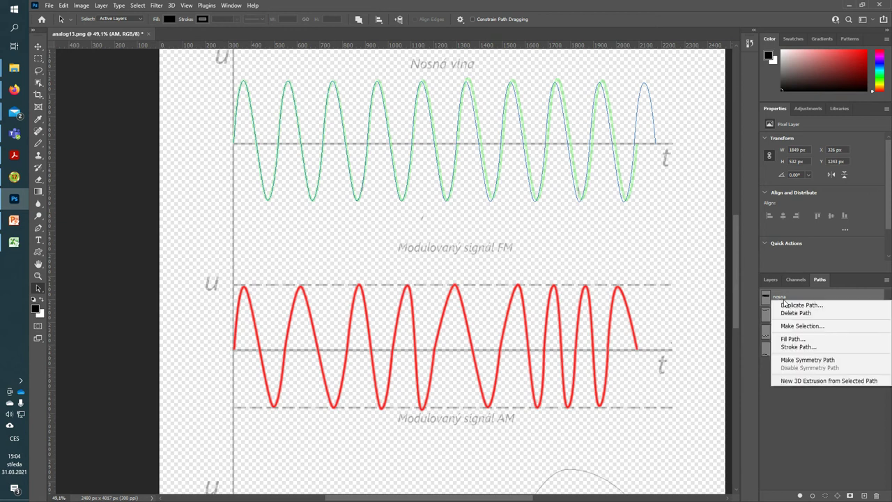
click(819, 307)
text(AM)
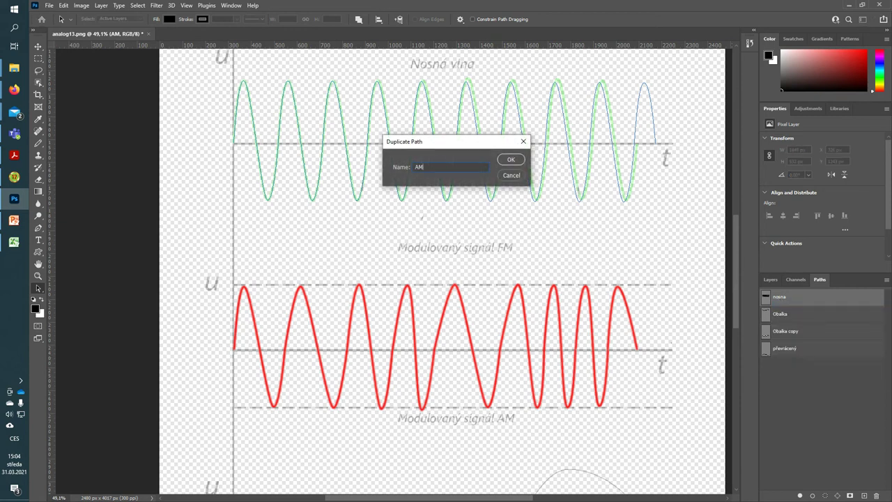
key(Return)
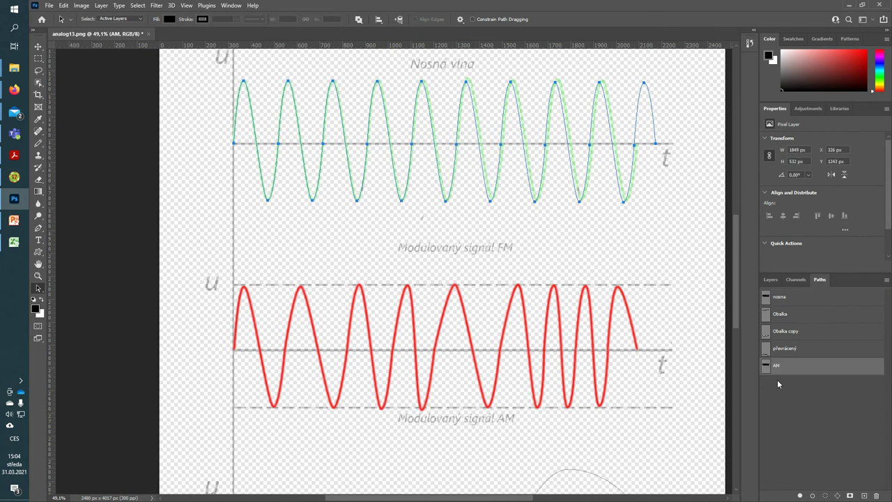
- Move the 'AM' path down so the carrier wave sits on the lower graph's time axis
mouse_move(501, 122)
mouse_down()
mouse_move(506, 488)
mouse_move(497, 487)
mouse_move(505, 498)
mouse_move(502, 368)
mouse_up()
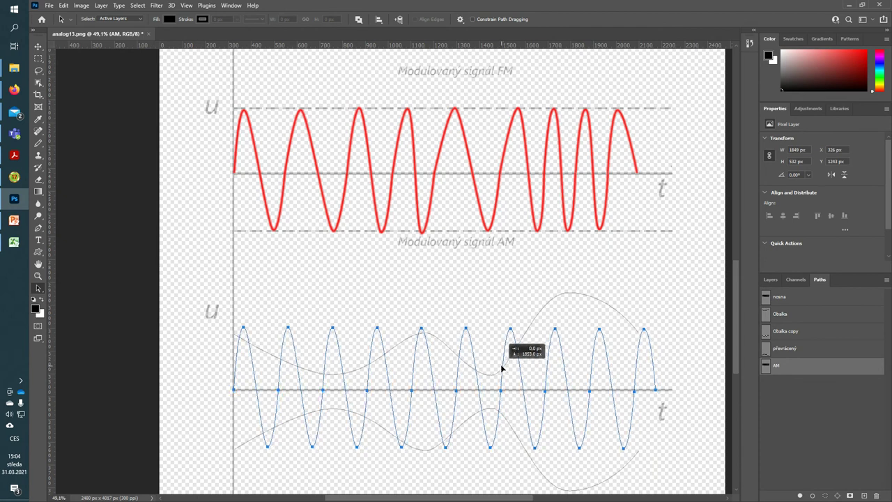
drag(502, 368, 502, 375)
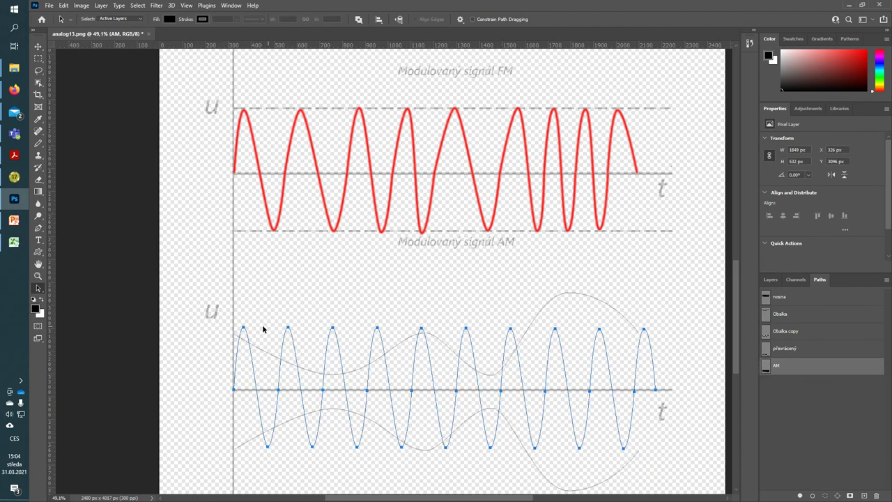
scroll(245, 374, up, 3)
scroll(259, 374, up, 3)
scroll(246, 339, down, 2)
scroll(234, 295, down, 2)
key(ctrl)
- Pull the first wave peak down to the upper envelope and lift the first trough to the lower one
drag(222, 179, 222, 212)
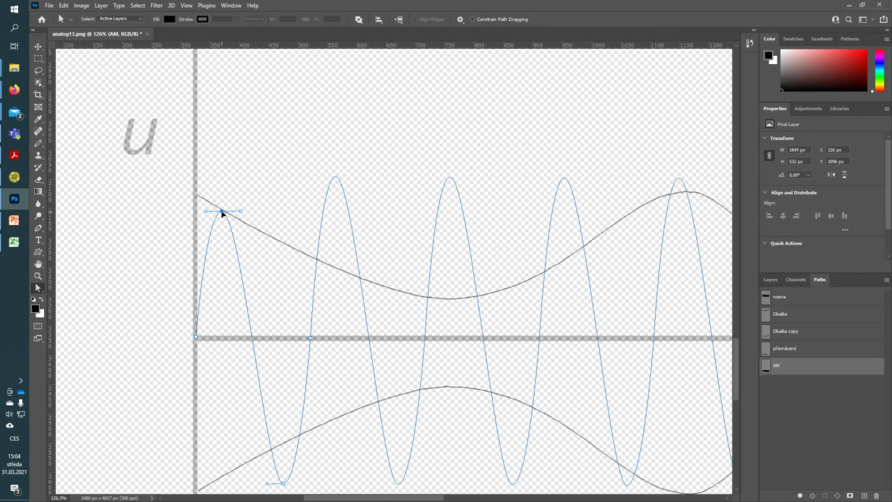
scroll(333, 398, down, 2)
scroll(298, 433, down, 2)
click(283, 408)
drag(283, 409, 283, 376)
key(ctrl+z)
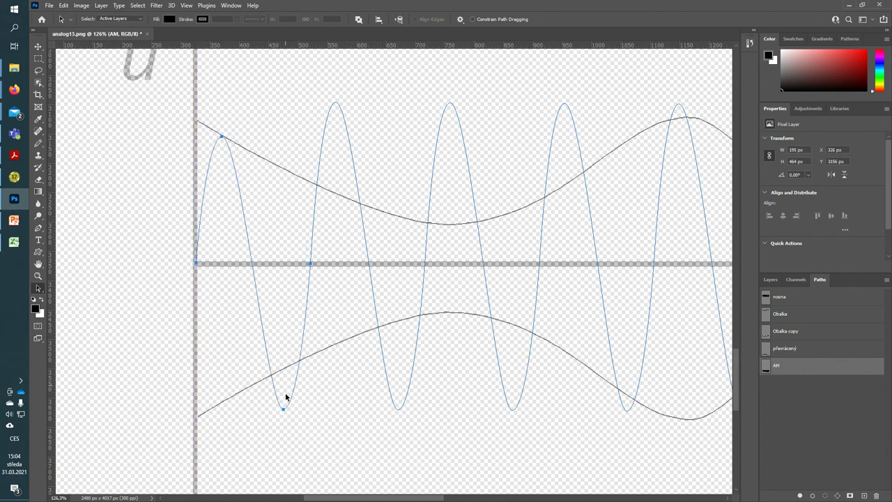
drag(283, 410, 281, 379)
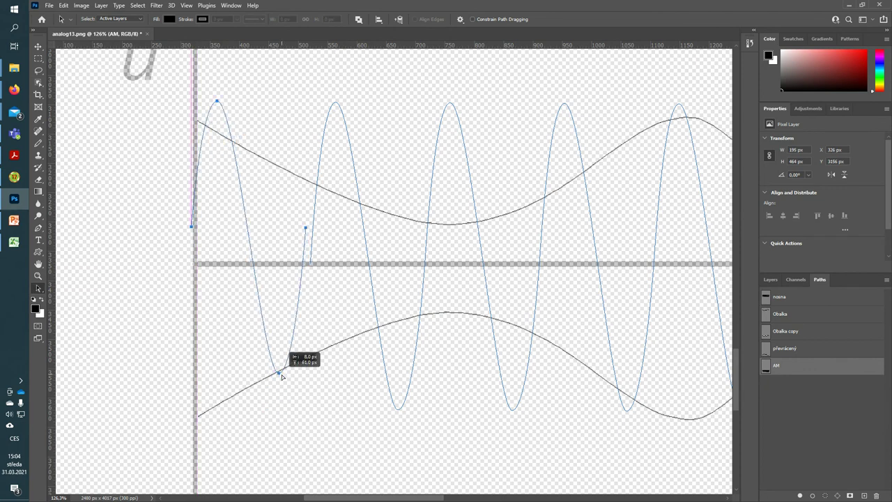
key(z)
key(ctrl+z)
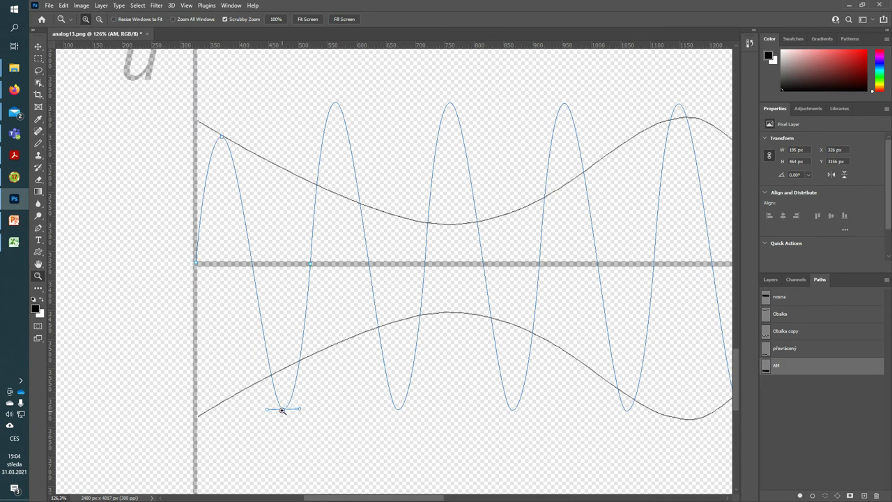
drag(285, 410, 283, 370)
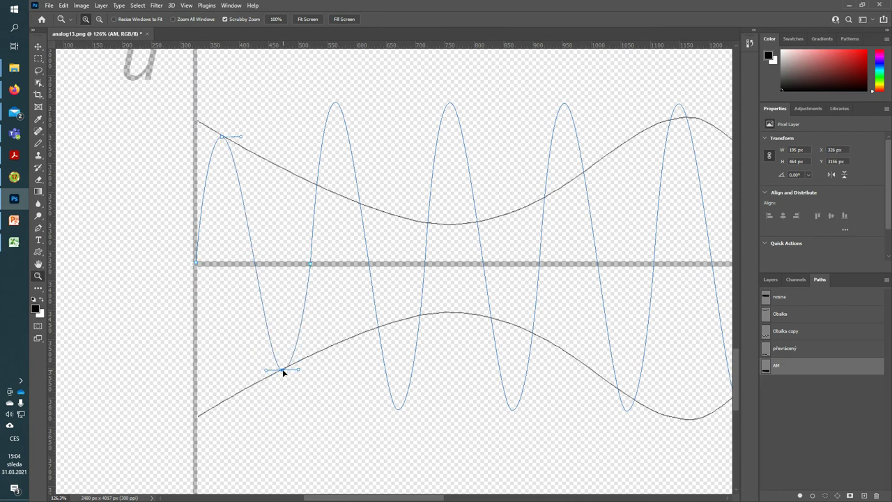
- Fit the second, third and fourth crests and troughs onto the upper and lower envelopes
ctrl+click(338, 106)
drag(337, 105, 339, 196)
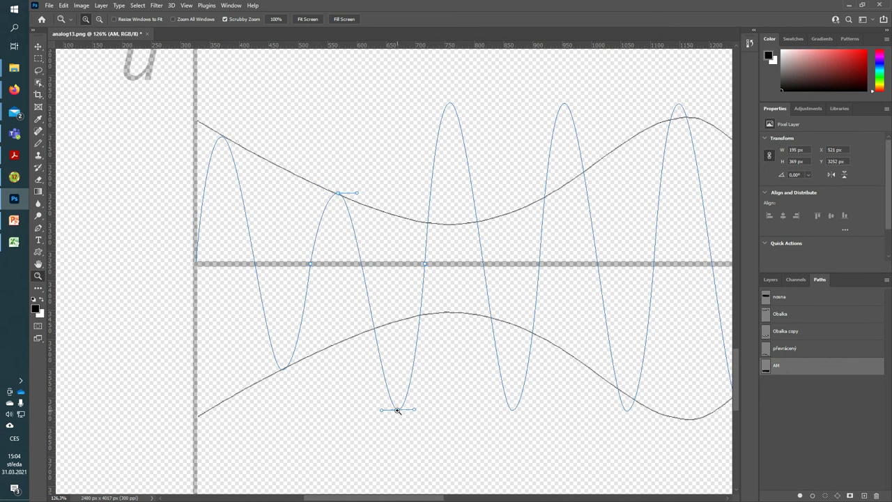
drag(398, 410, 397, 322)
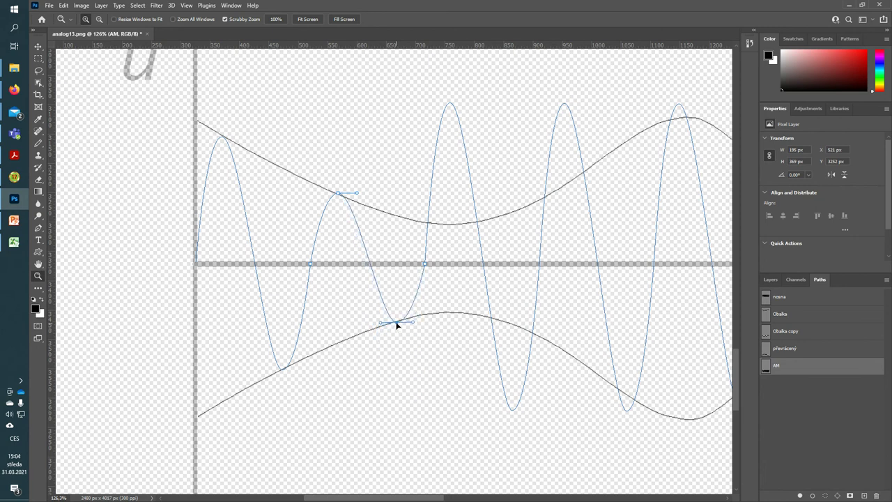
ctrl+click(453, 106)
drag(450, 104, 454, 224)
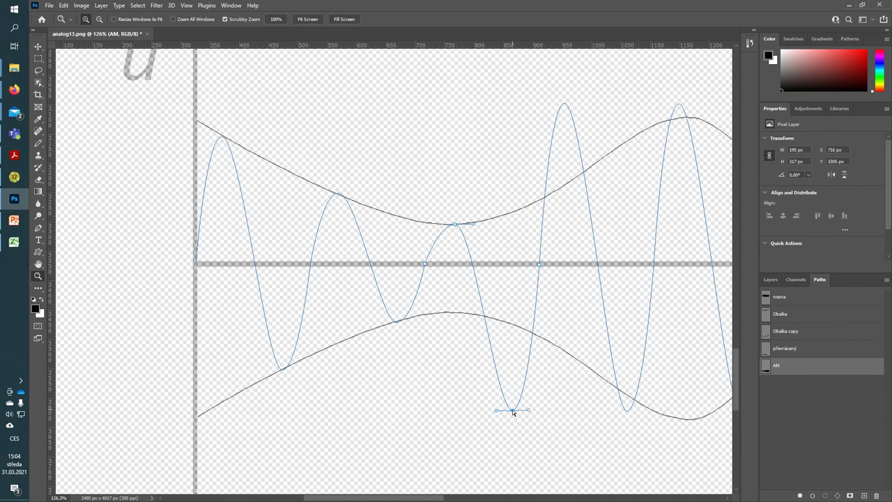
drag(513, 410, 507, 321)
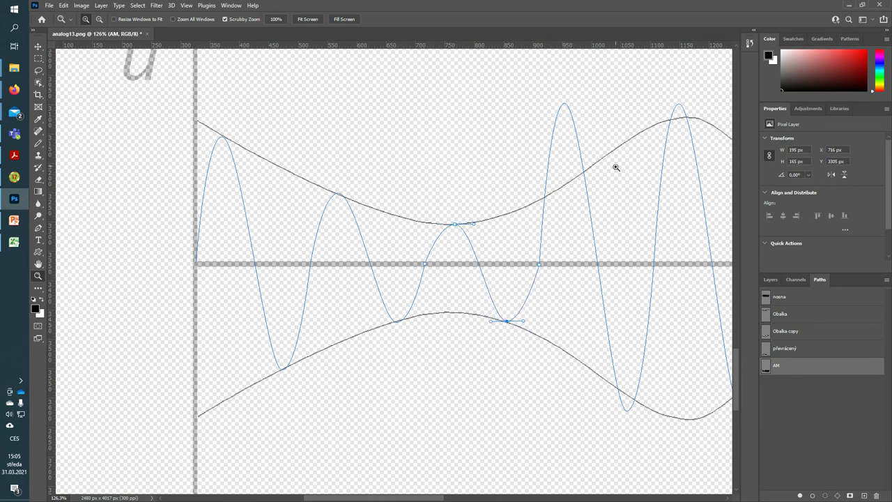
click(566, 104)
drag(565, 105, 571, 184)
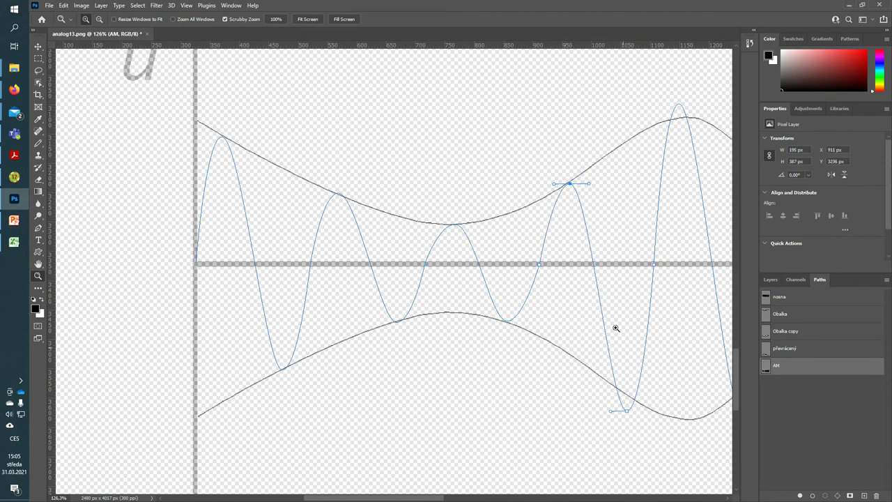
drag(625, 411, 626, 394)
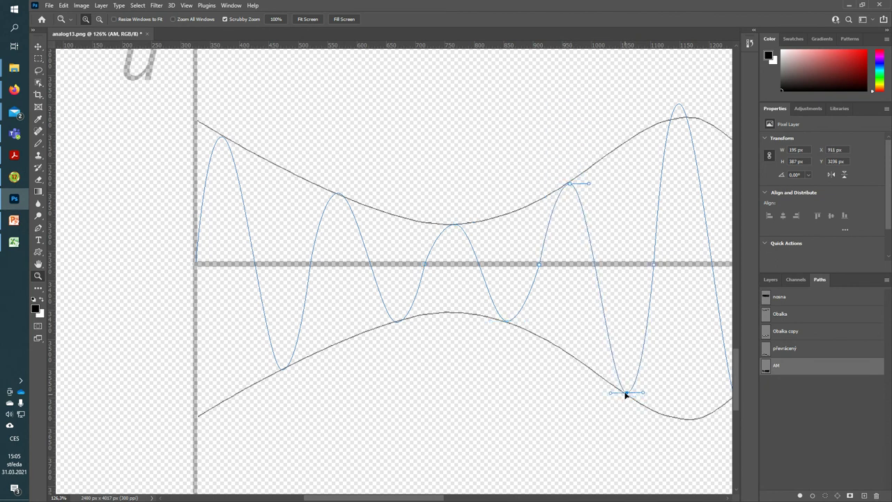
- Fit the next peaks and troughs further right onto the envelope curves
drag(681, 288, 498, 317)
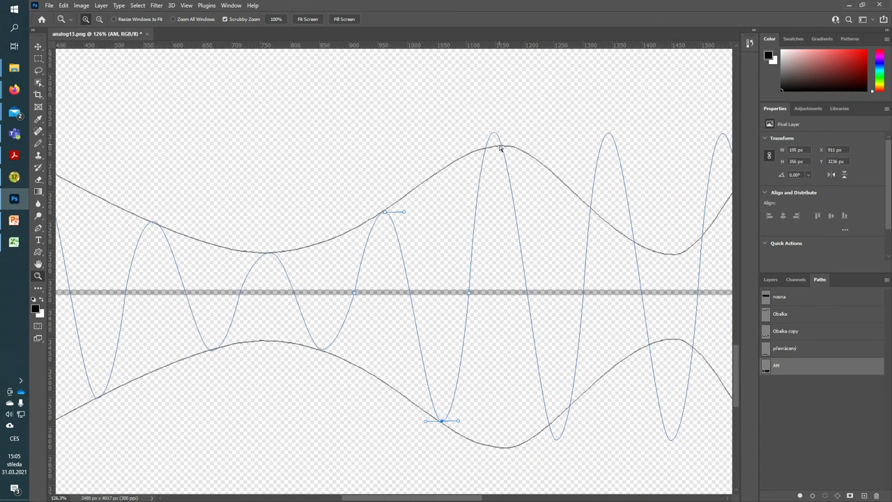
click(493, 133)
click(495, 134)
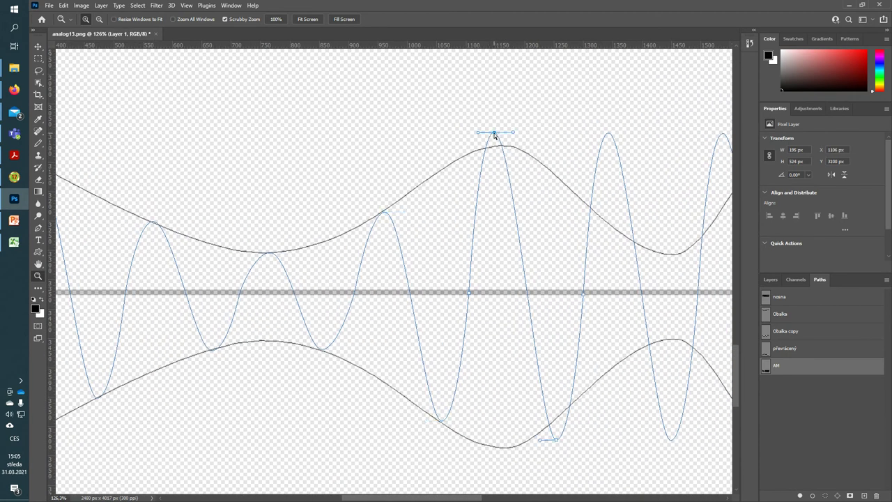
drag(493, 133, 497, 146)
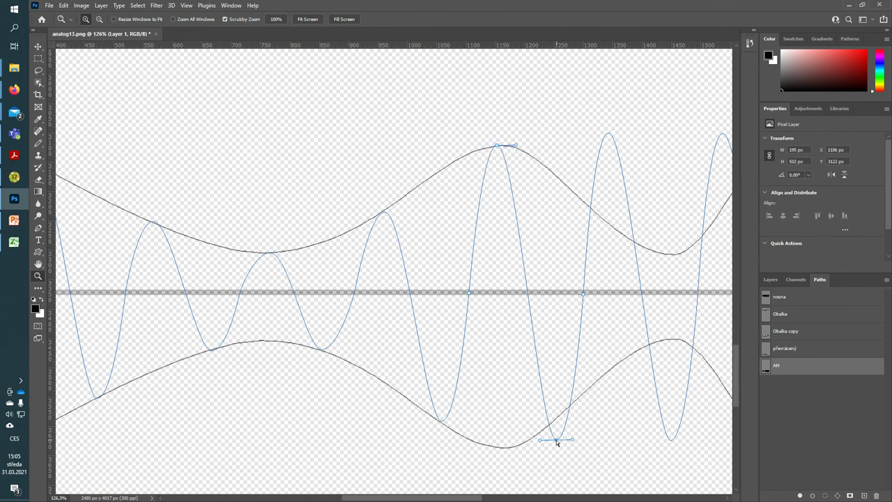
drag(557, 441, 558, 418)
click(609, 134)
drag(609, 134, 613, 230)
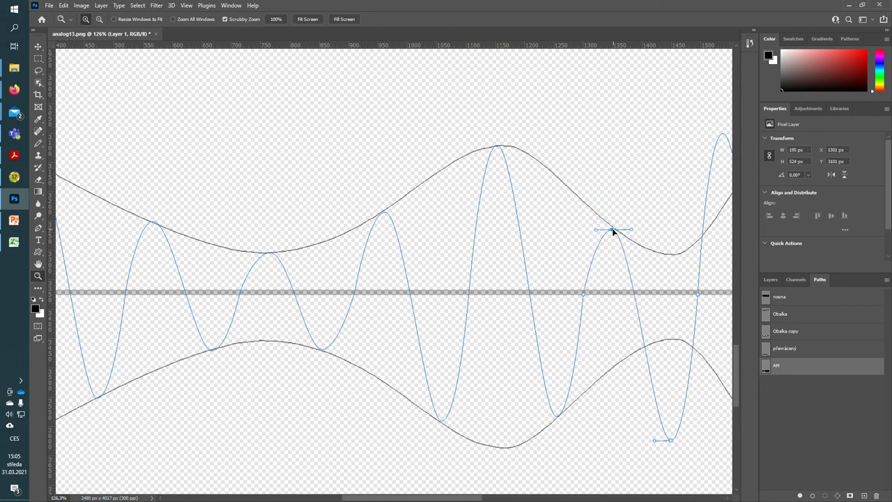
mouse_move(671, 442)
mouse_down()
mouse_move(669, 342)
mouse_move(506, 372)
mouse_up()
click(542, 144)
drag(538, 142, 538, 220)
click(600, 449)
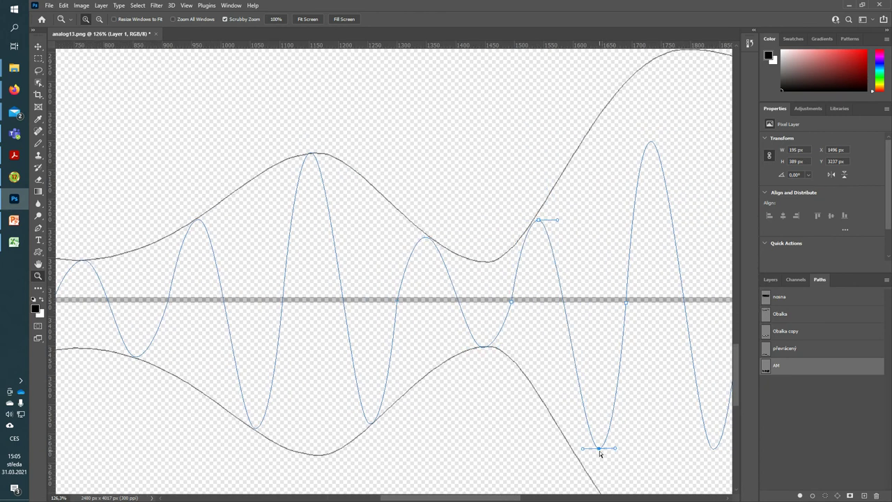
drag(598, 449, 601, 484)
- Near the right end, raise a peak to the upper envelope and deepen two troughs onto the lower one
drag(665, 86, 522, 241)
key(ctrl+h)
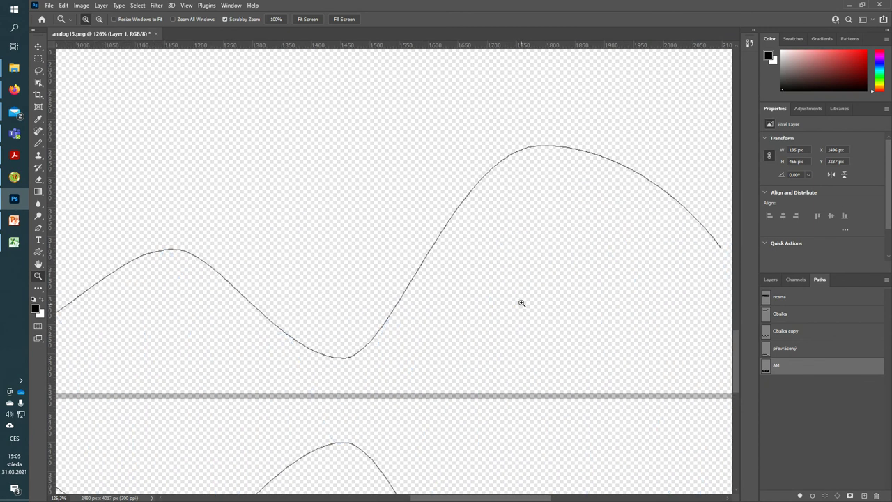
key(ctrl+z)
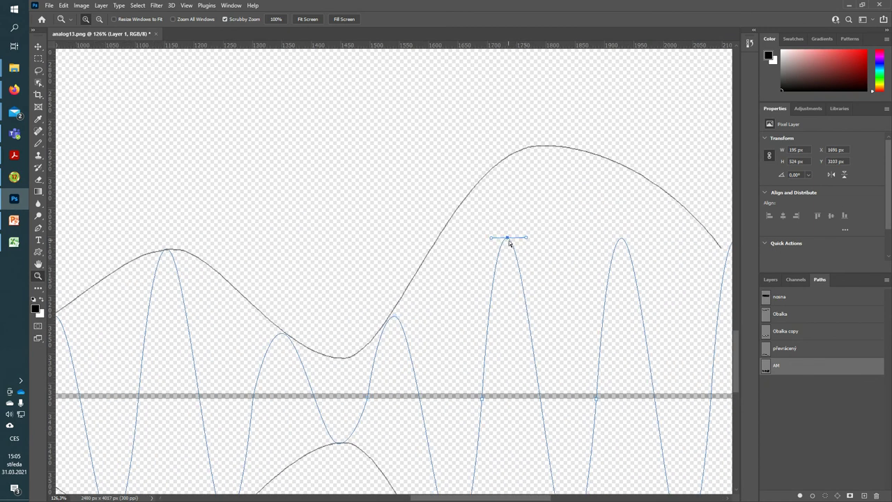
drag(508, 238, 510, 154)
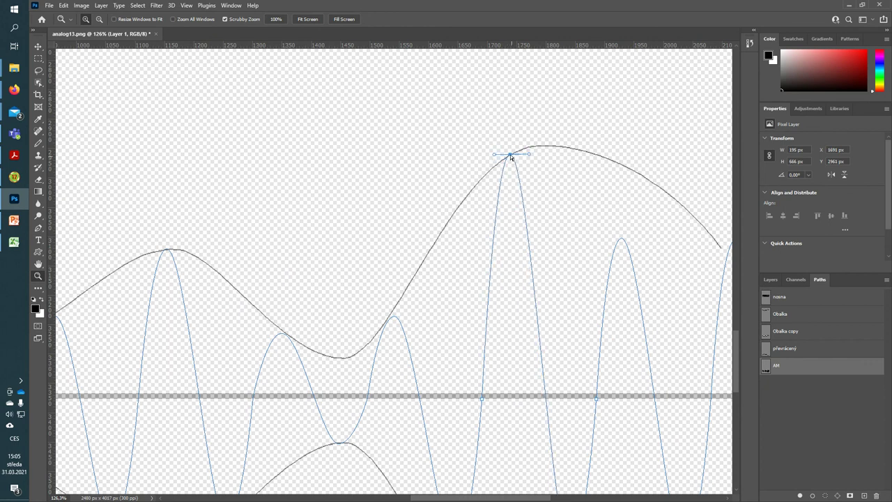
scroll(621, 237, down, 5)
scroll(530, 230, down, 1)
click(498, 277)
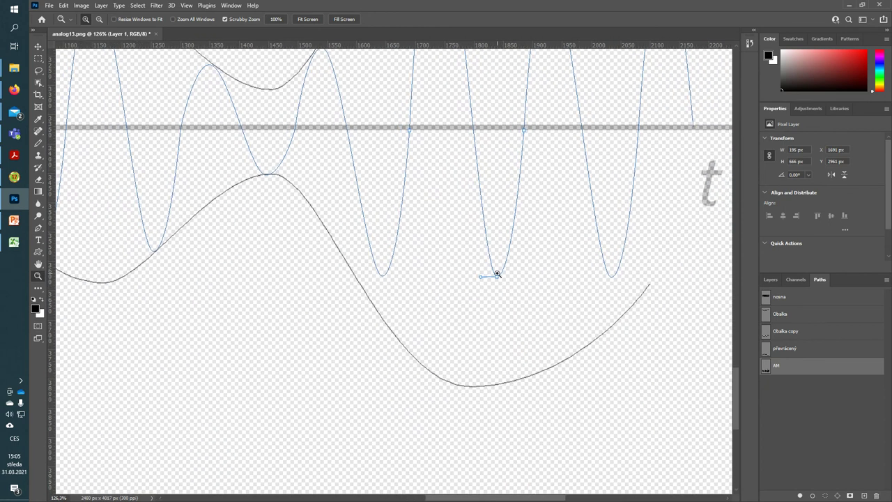
mouse_move(497, 276)
mouse_down()
mouse_move(494, 388)
mouse_move(493, 378)
mouse_up()
click(383, 277)
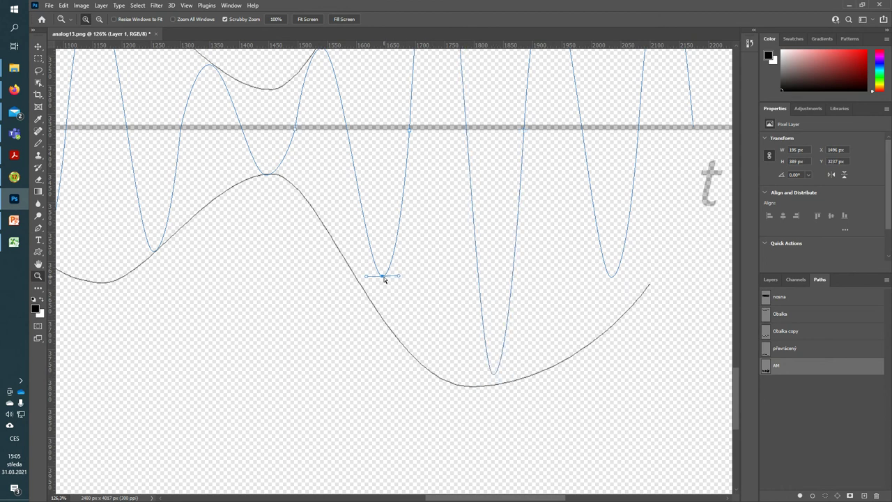
drag(383, 277, 387, 318)
- Fit the last peak, trough and rightmost crest onto the envelopes, then zoom out to the whole page
drag(518, 241, 486, 343)
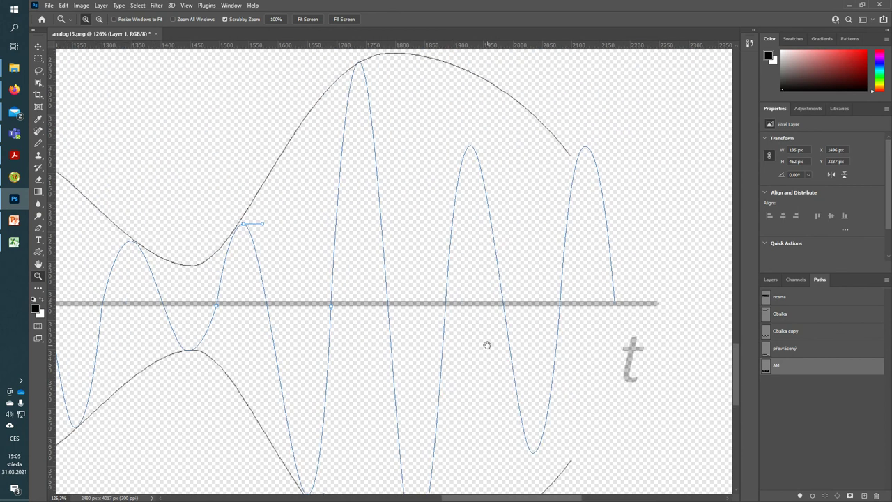
click(470, 148)
drag(471, 147, 471, 72)
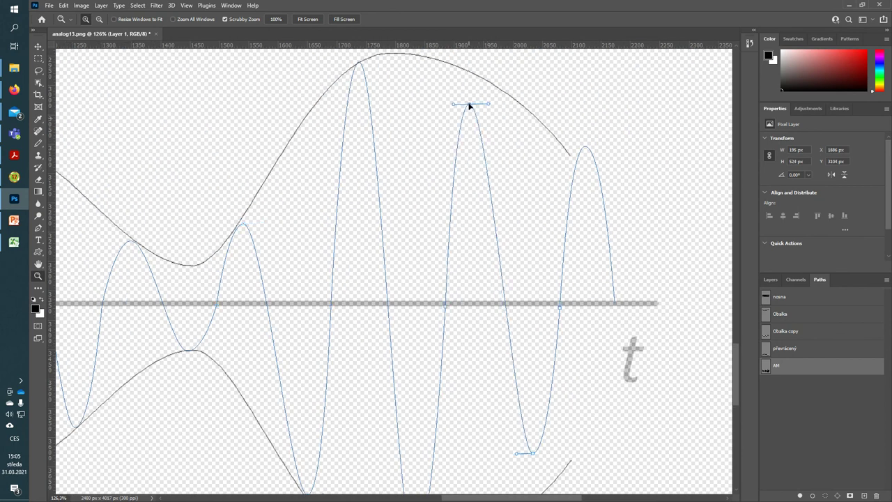
scroll(532, 390, down, 2)
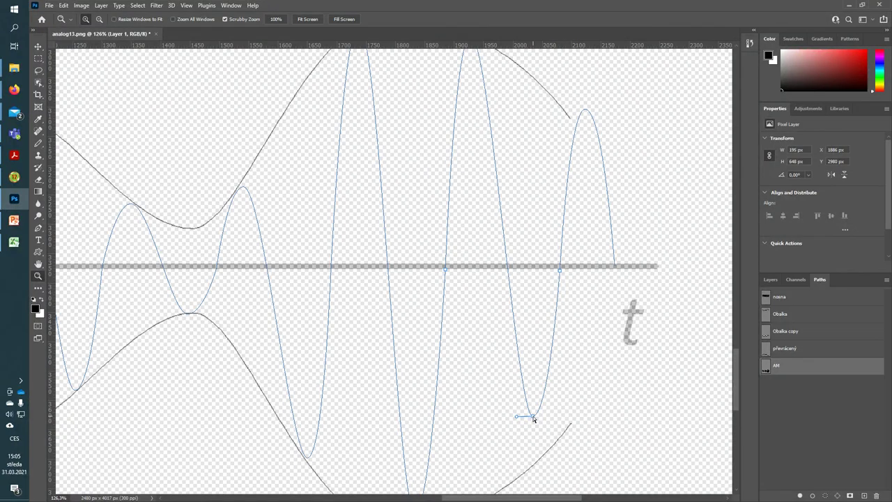
drag(532, 417, 528, 472)
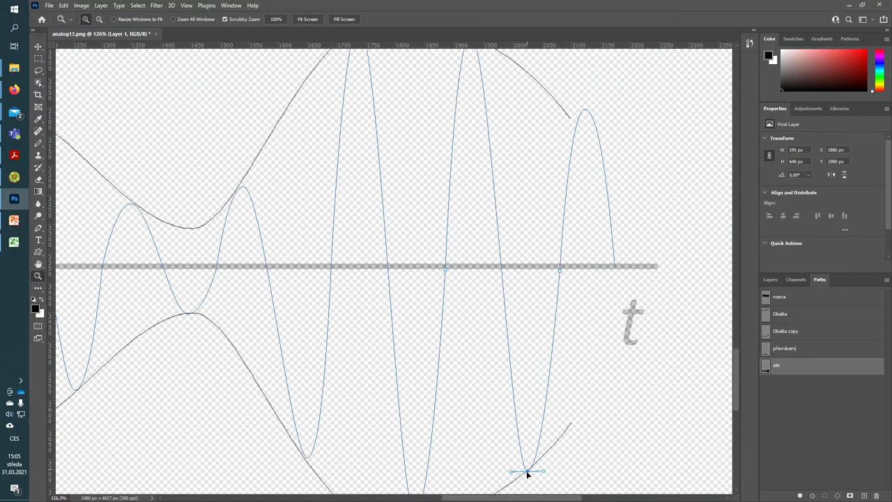
click(586, 110)
drag(586, 110, 583, 127)
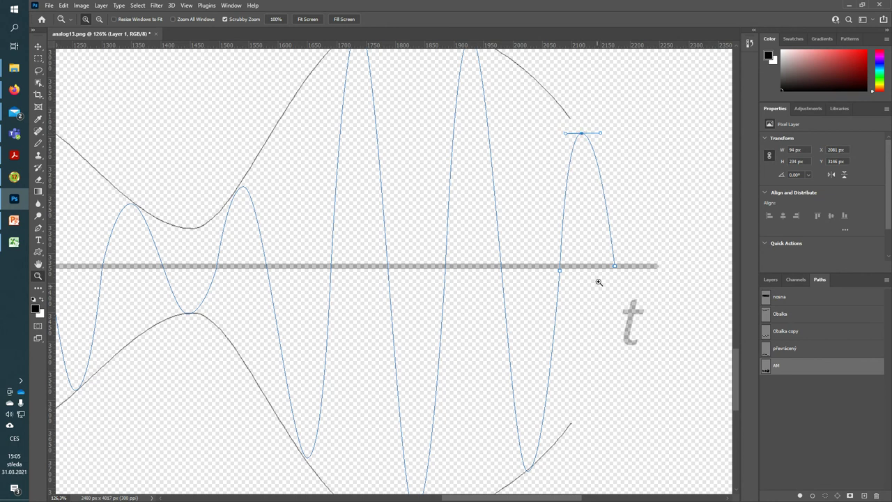
drag(598, 269, 370, 329)
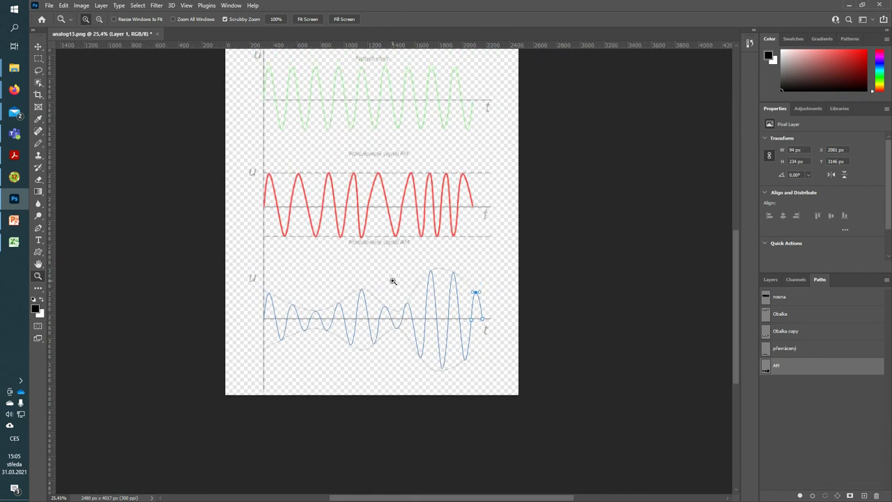
- Select the AM layer in the Layers panel as the drawing target
scroll(394, 281, up, 2)
scroll(328, 404, up, 2)
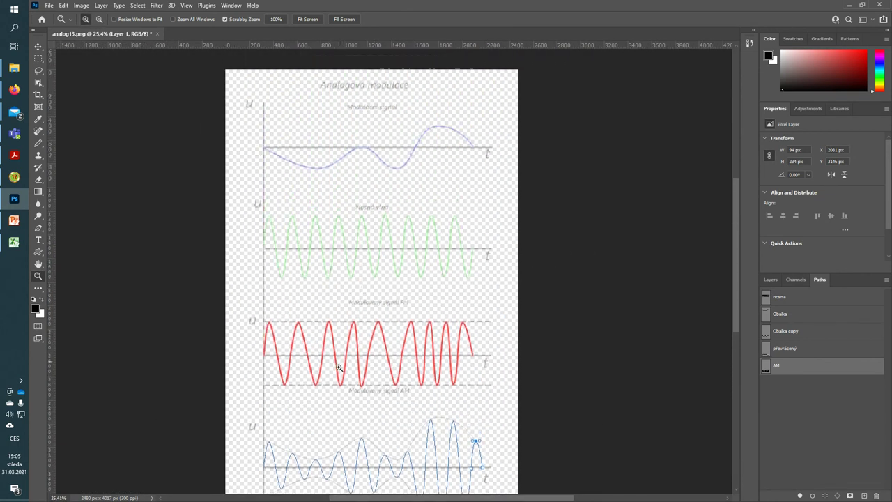
scroll(327, 265, down, 2)
scroll(307, 348, down, 1)
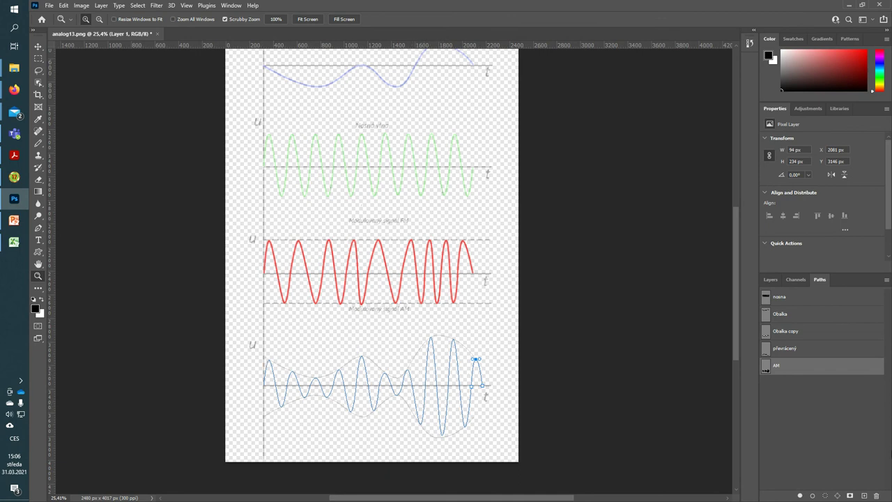
click(773, 376)
click(770, 280)
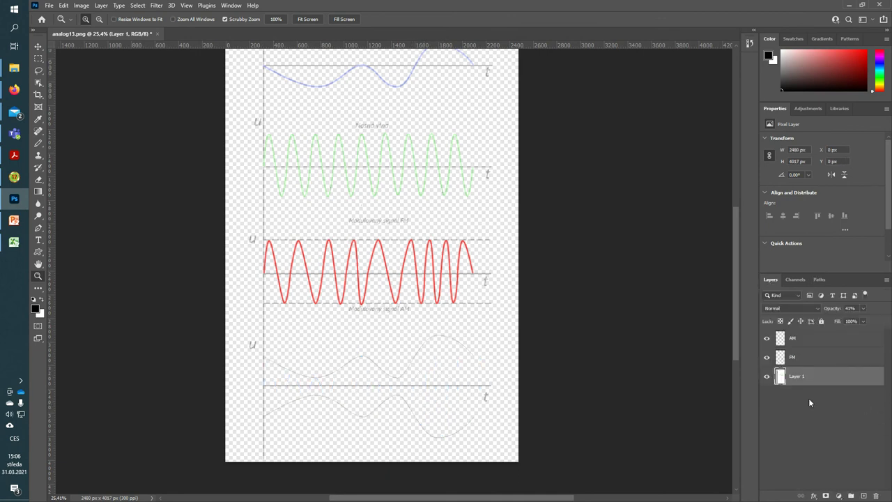
click(810, 342)
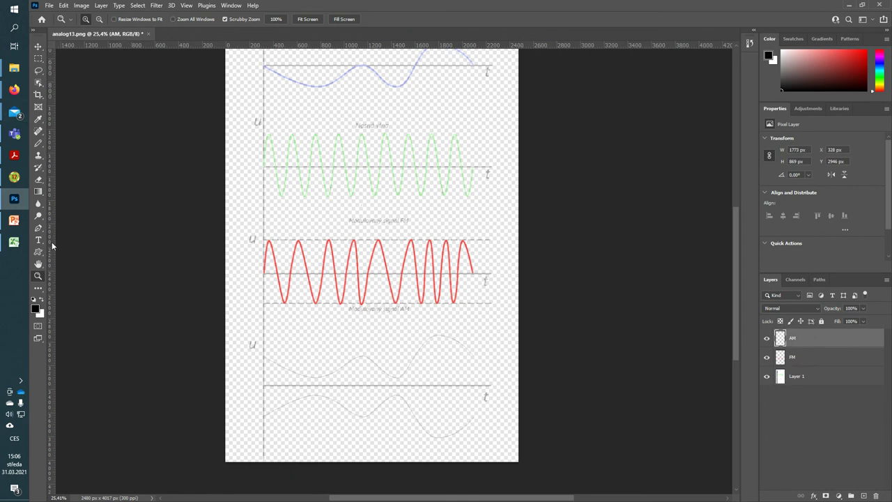
- Set the foreground colour to pure red ff0000
click(35, 307)
click(291, 272)
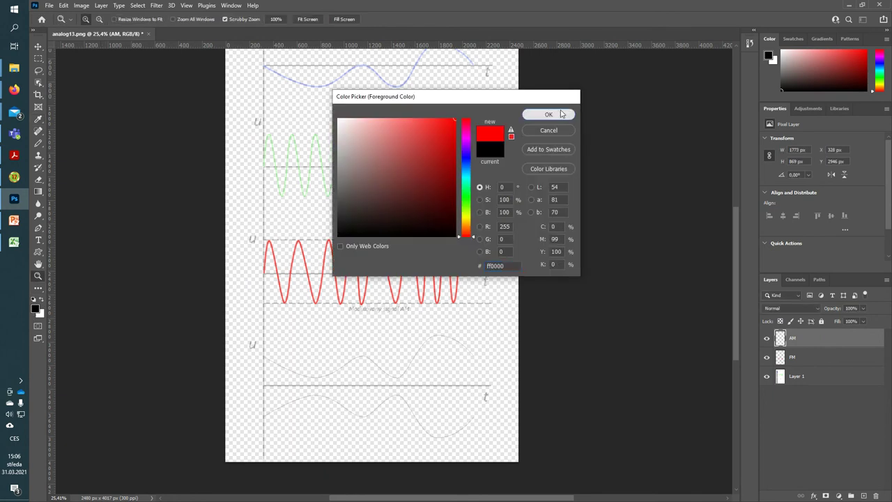
click(560, 114)
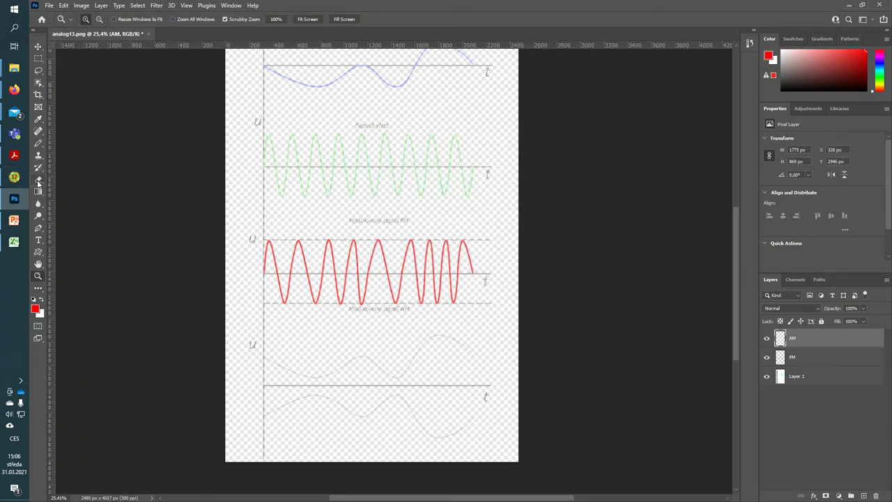
click(819, 280)
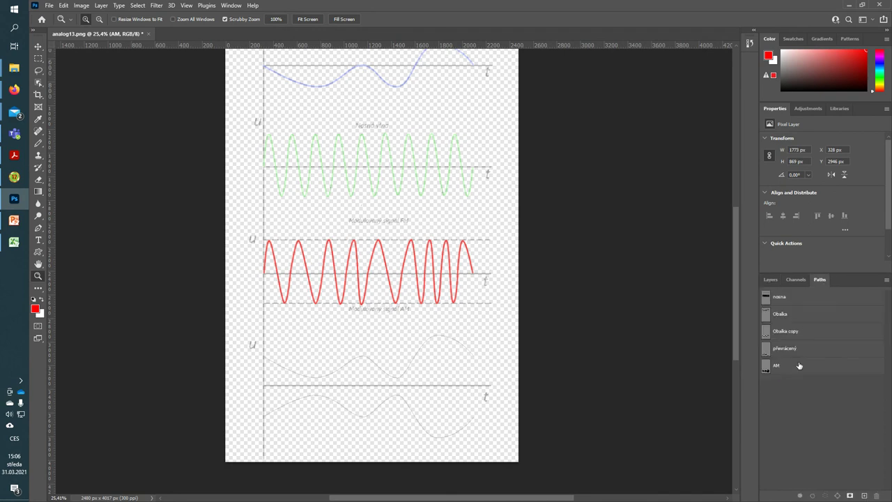
- Stroke the AM path in red with the Brush tool and zoom out to the whole document
click(781, 367)
right_click(781, 367)
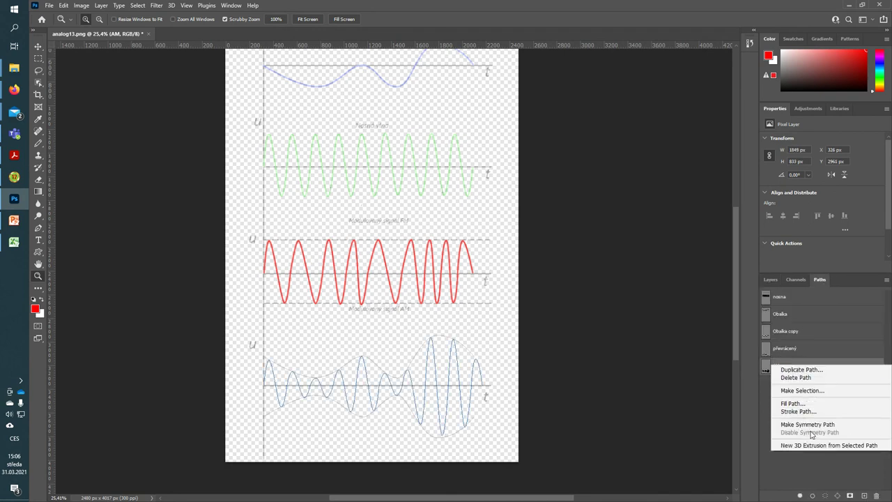
click(799, 412)
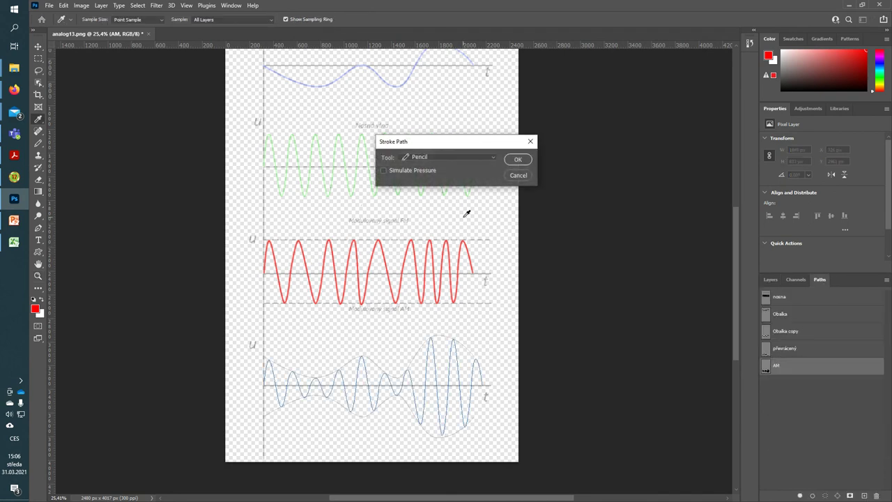
click(479, 157)
click(449, 170)
click(516, 159)
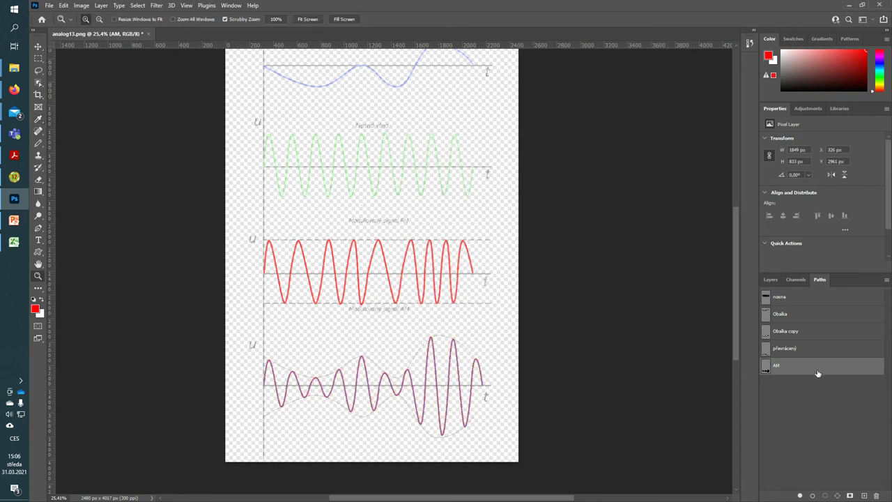
alt+click(403, 259)
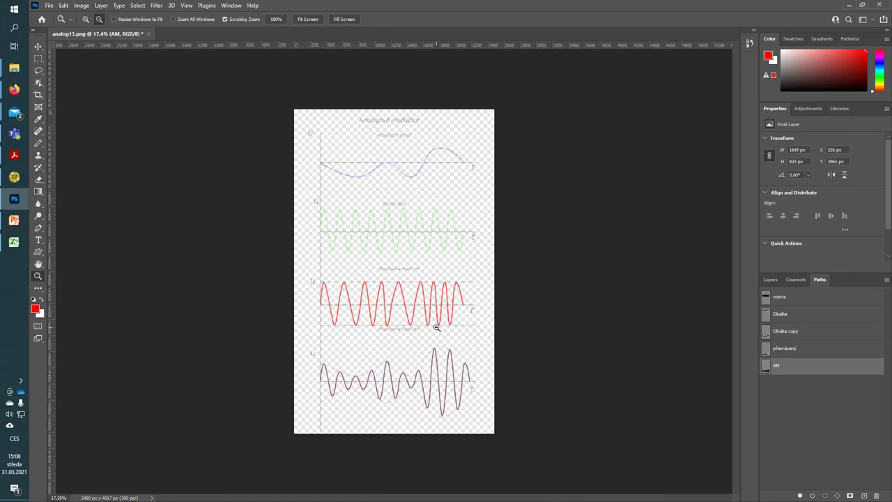
click(770, 279)
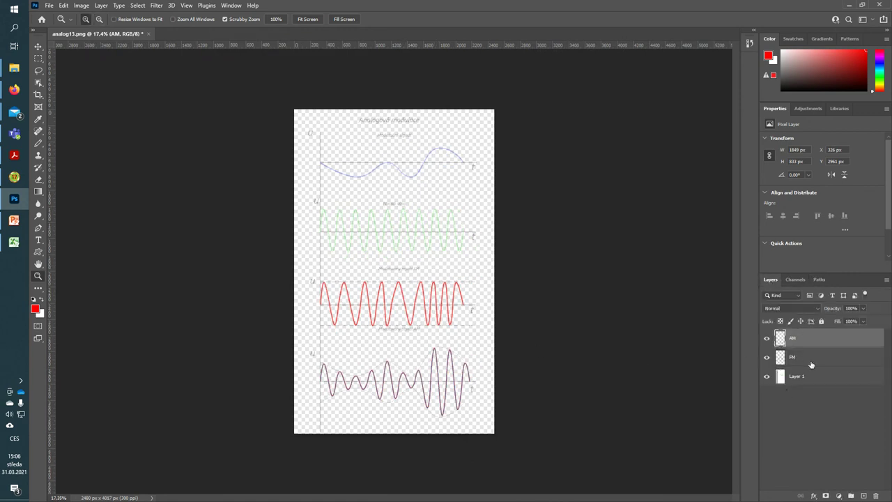
- Set Layer 1's opacity to 100%
click(812, 377)
click(850, 308)
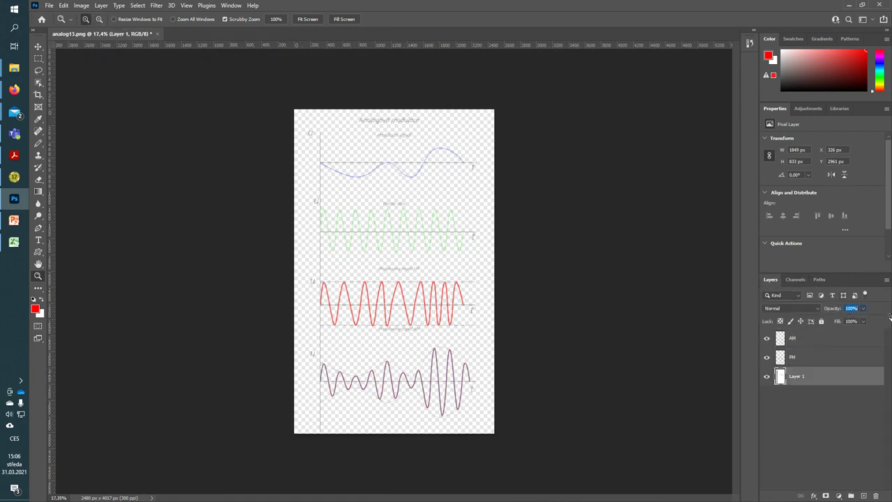
text(100)
key(Return)
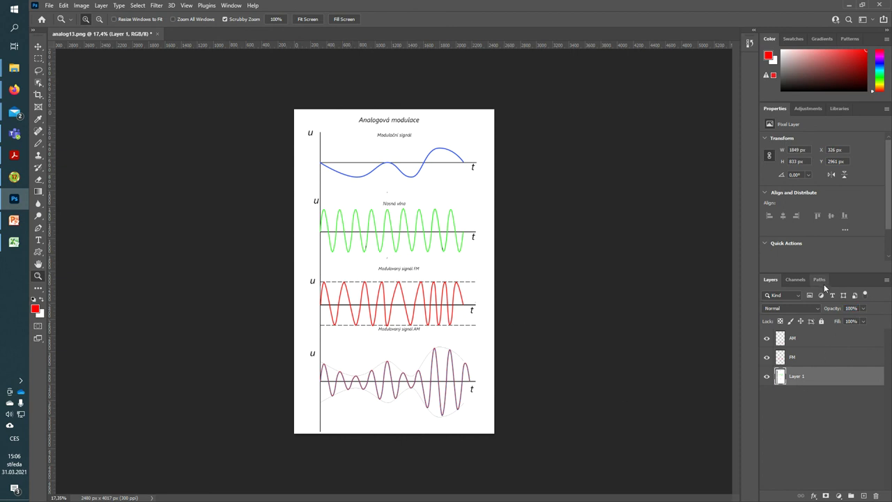
- Deselect all layers with the Move tool and check the AM path's options without changing them
click(38, 46)
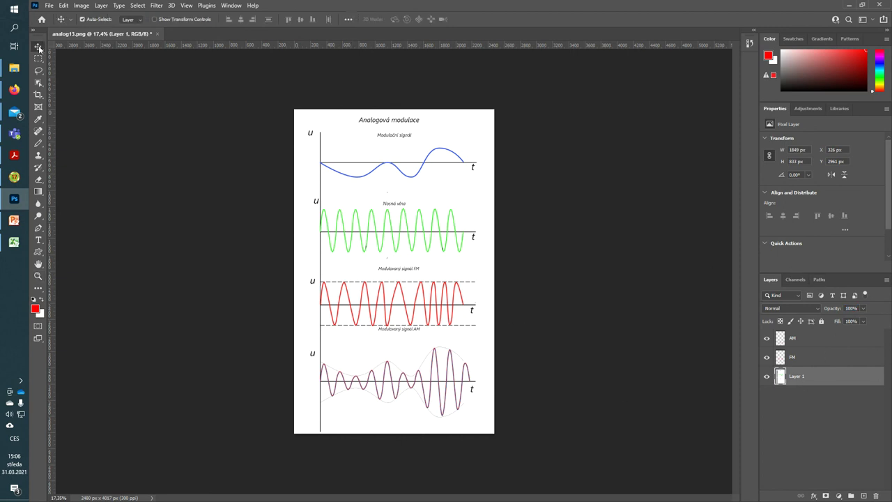
click(179, 205)
click(818, 279)
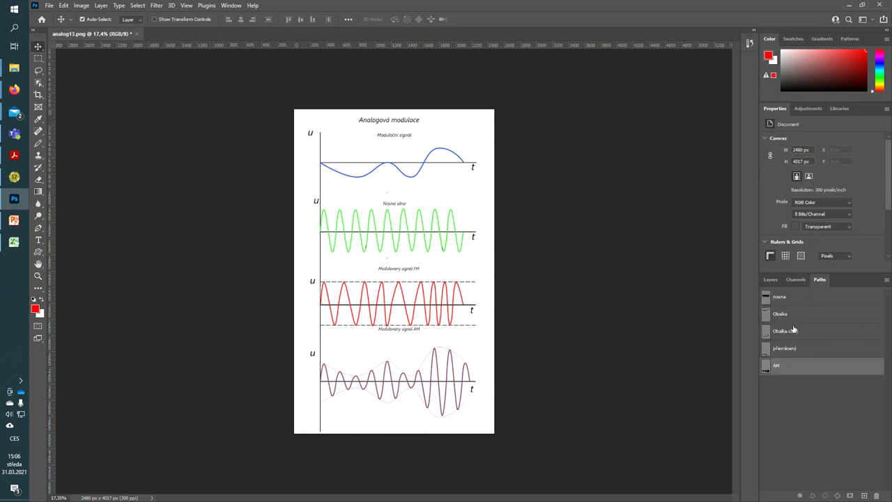
right_click(799, 370)
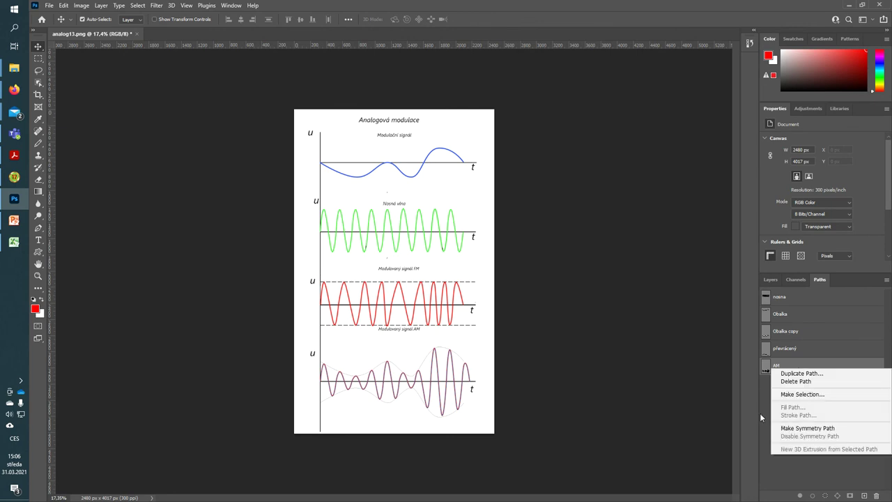
click(787, 481)
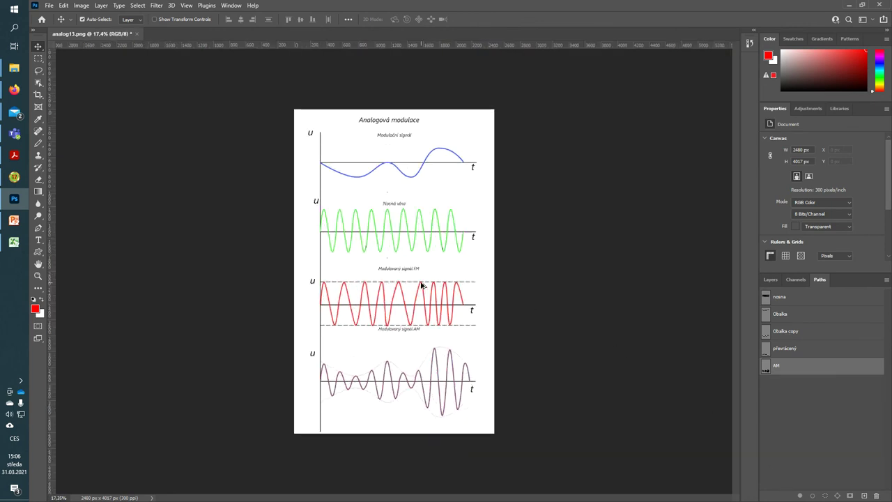
scroll(404, 272, up, 1)
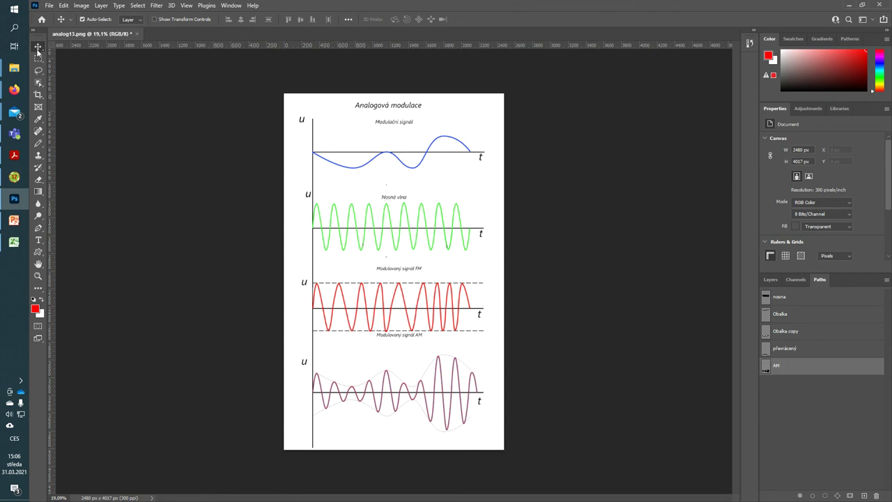
- Clear the canvas selection and Quick Export the diagram as analog13.png
click(39, 59)
click(378, 364)
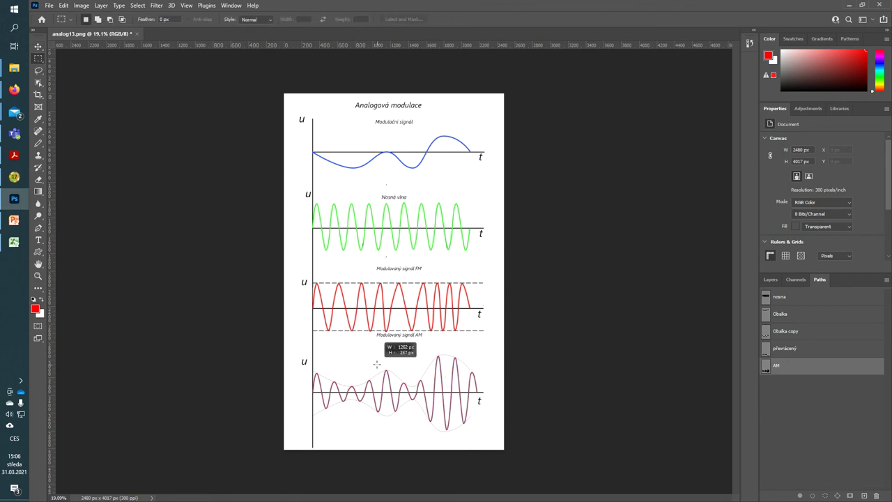
scroll(433, 230, up, 2)
scroll(432, 240, down, 1)
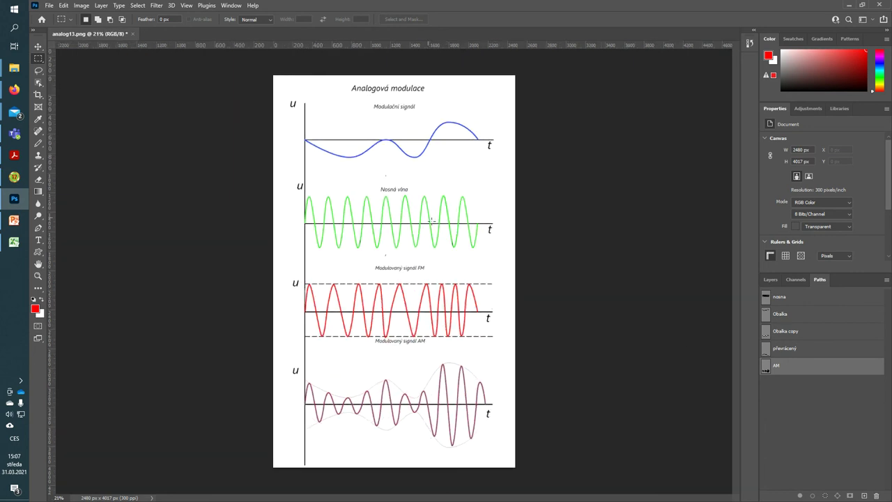
click(50, 6)
mouse_move(60, 140)
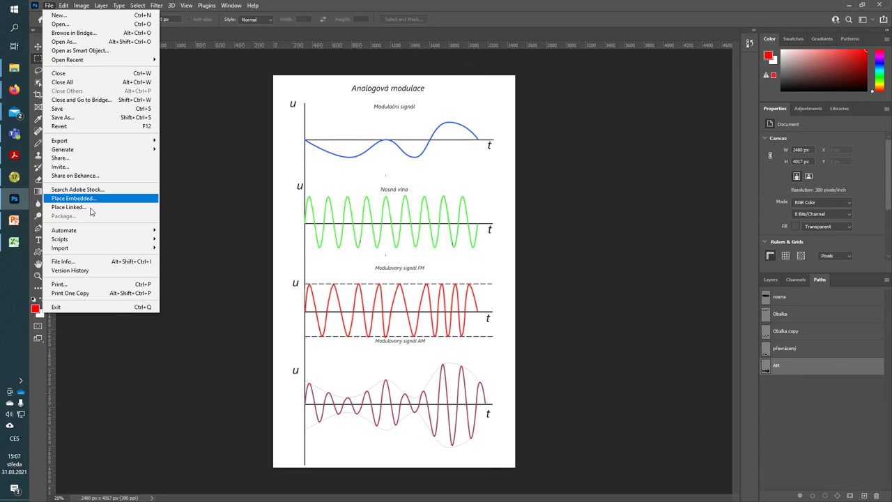
click(208, 141)
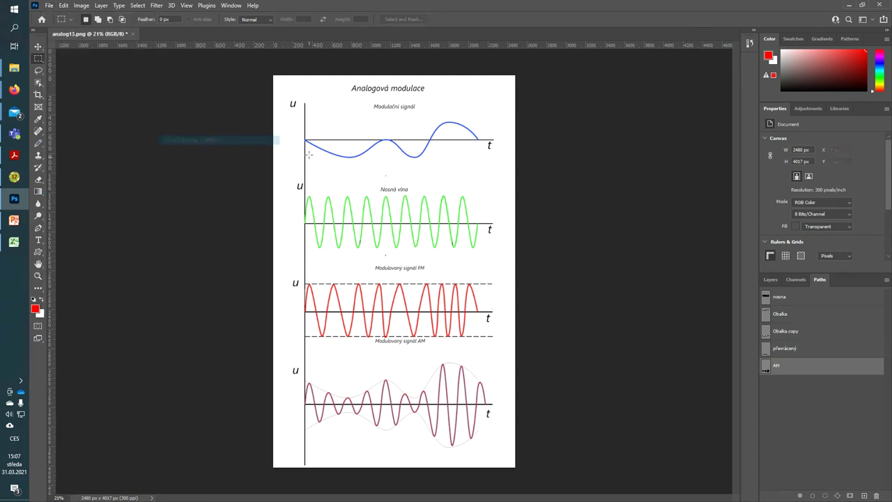